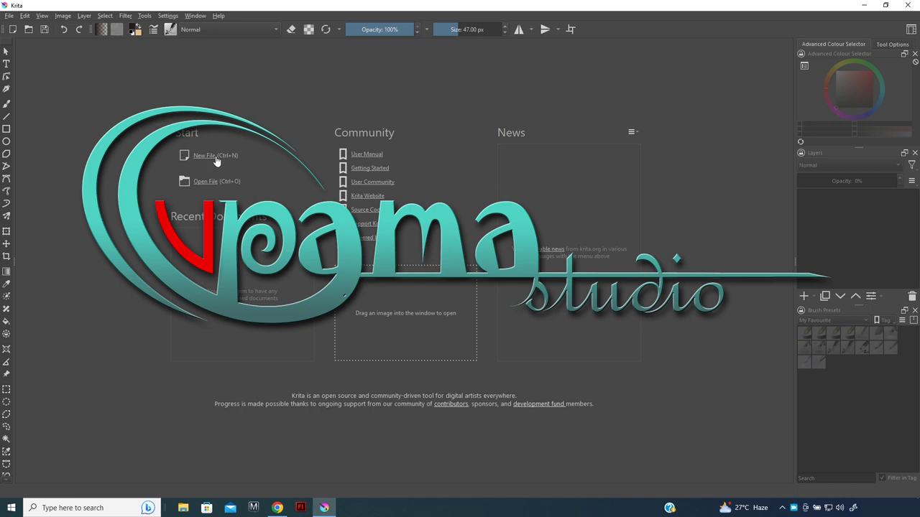
Create a new 10 × 8 inch landscape canvas at 400 pixels/inch
left_click(215, 156)
left_click(550, 190)
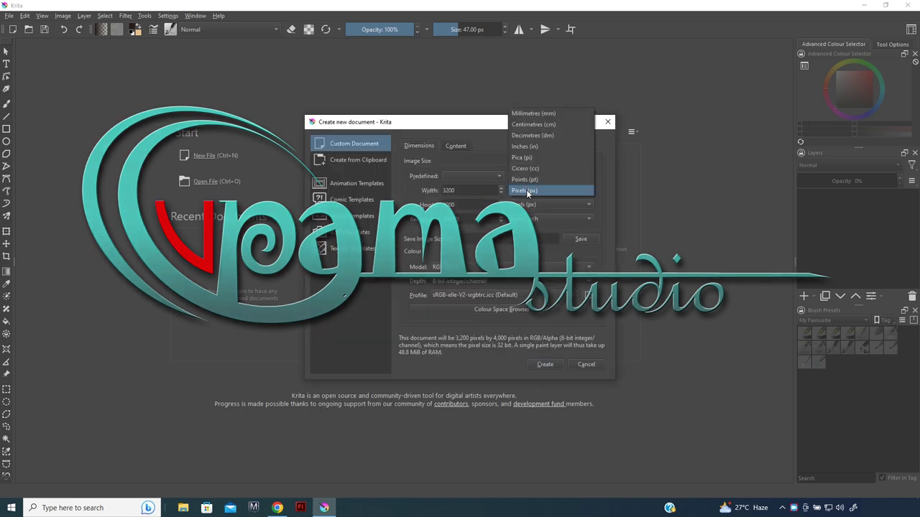
left_click(536, 153)
left_click(546, 204)
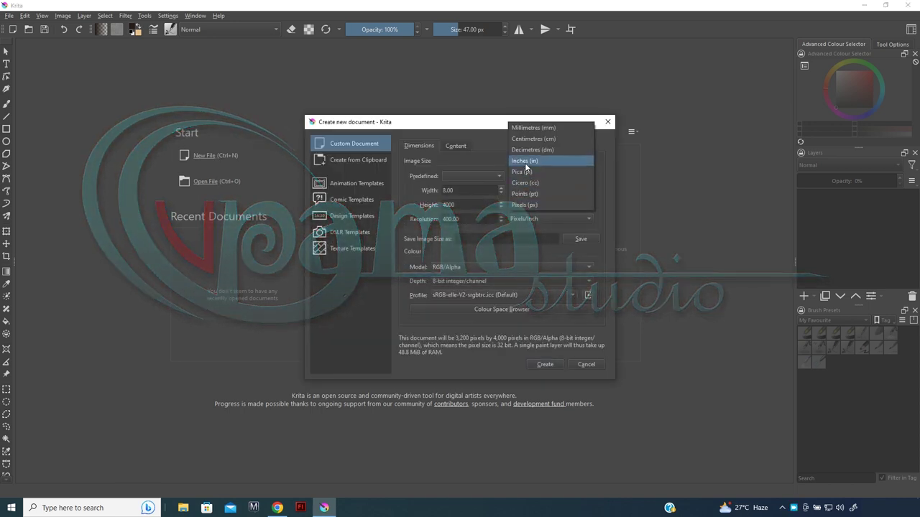
left_click(525, 162)
left_click(574, 175)
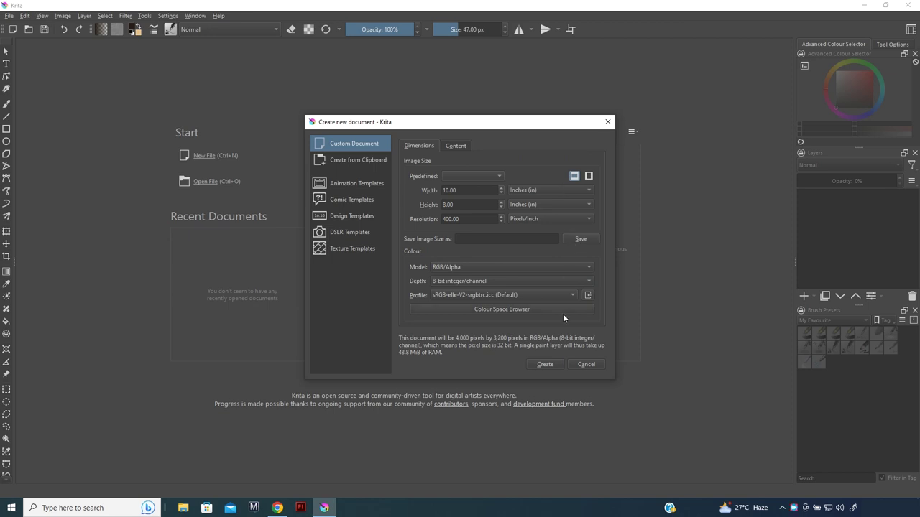
left_click(551, 364)
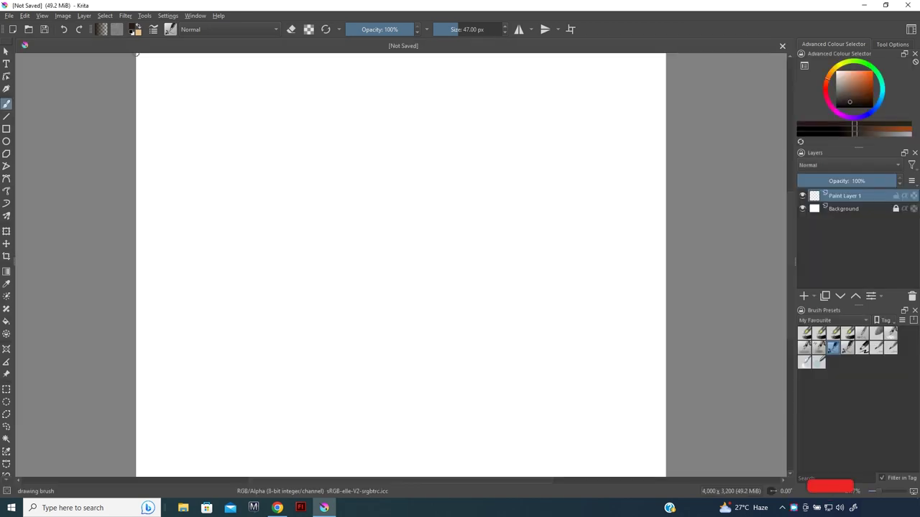
Zoom to 25%, then choose a near-black colour and the Charcoal Pencil Thin brush
key("plus")
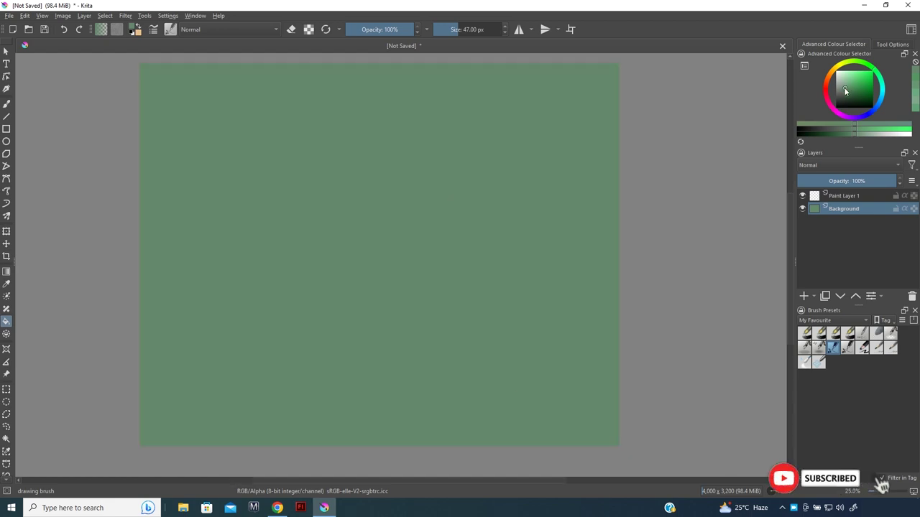
left_click(842, 106)
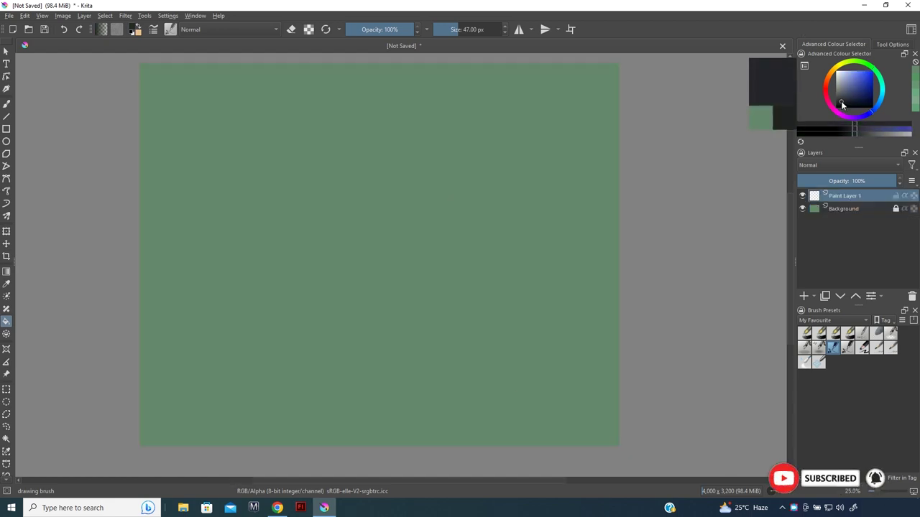
left_click(876, 347)
Sketch a loose charcoal head circle, undoing the stray arc strokes
mouse_move(371, 162)
left_mouse_down()
mouse_move(478, 244)
mouse_move(432, 305)
mouse_move(342, 303)
left_mouse_up()
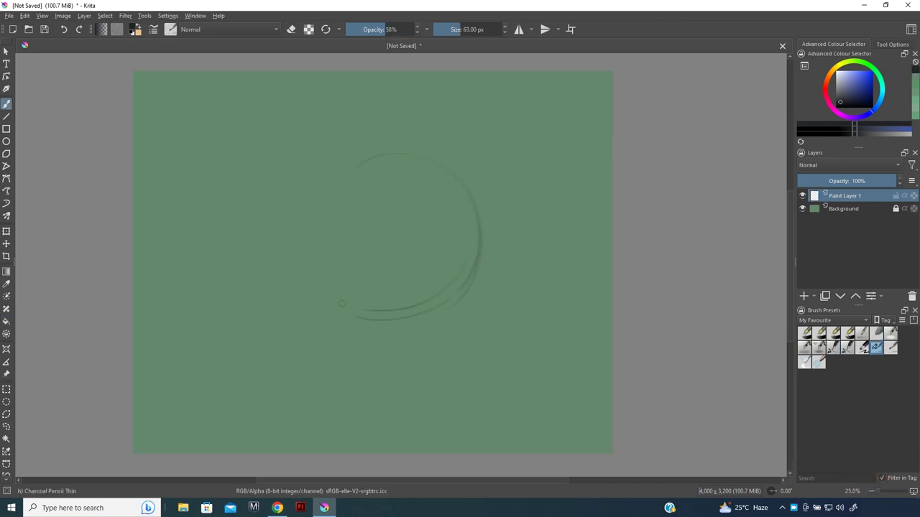
mouse_move(415, 160)
left_mouse_down()
mouse_move(320, 250)
mouse_move(345, 313)
mouse_move(309, 258)
mouse_move(342, 290)
mouse_move(400, 318)
left_mouse_up()
key("ctrl+z")
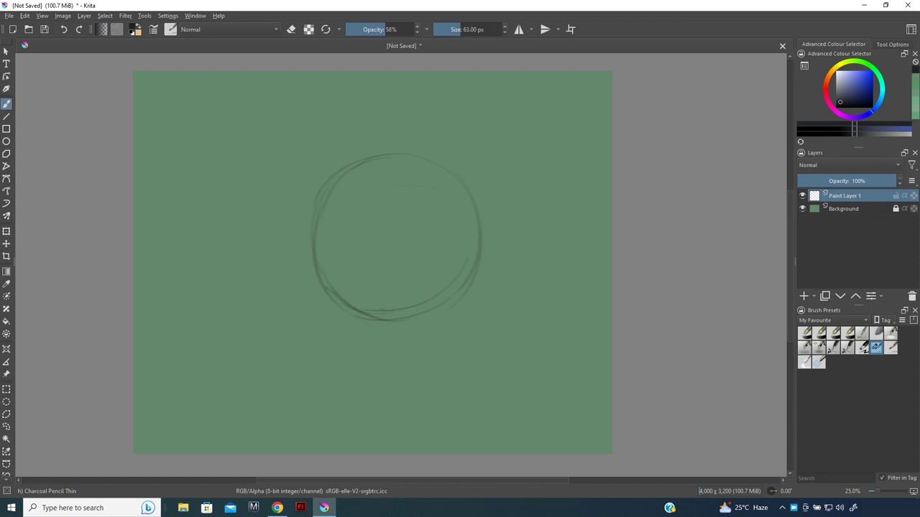
left_click_drag(465, 287, 384, 317)
key("ctrl+z")
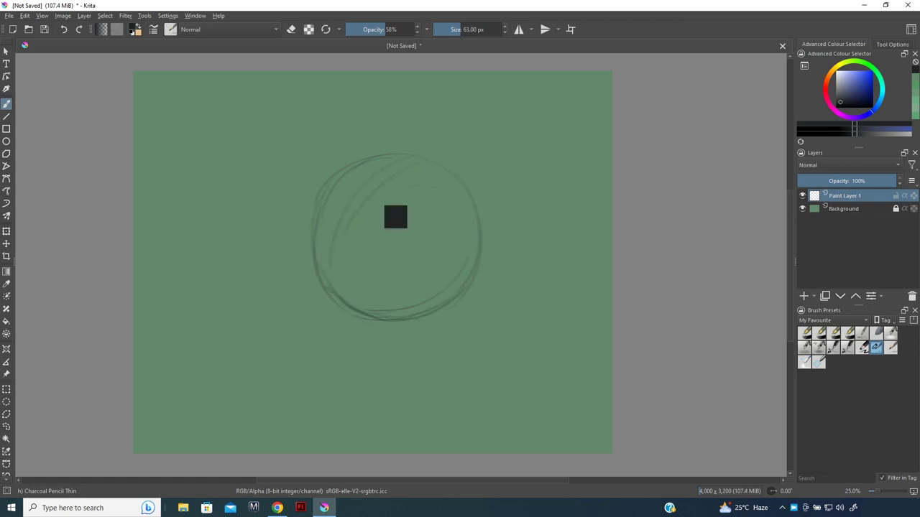
left_click_drag(332, 250, 324, 281)
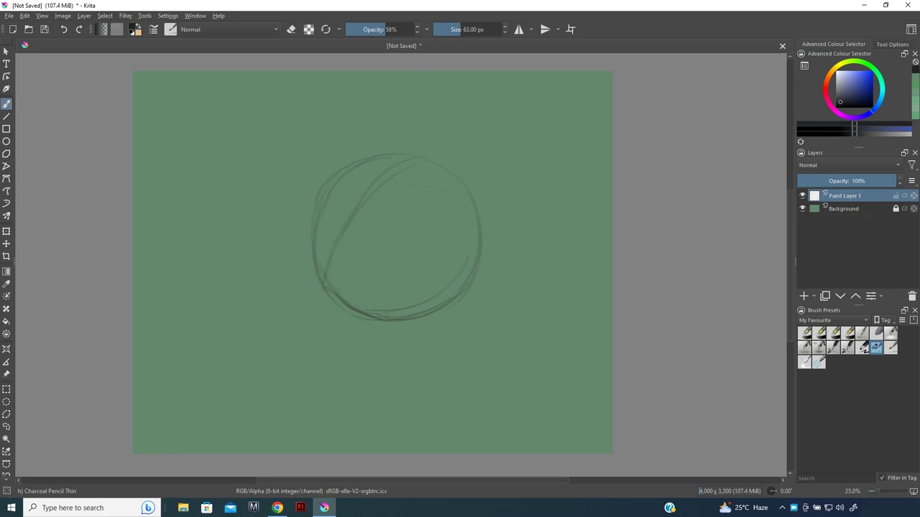
Add a horizontal brow guideline plus the V-shaped muzzle and chin curve
left_click_drag(314, 230, 395, 239)
mouse_move(313, 273)
left_mouse_down()
mouse_move(365, 282)
mouse_move(334, 310)
mouse_move(355, 291)
mouse_move(334, 312)
mouse_move(335, 325)
left_mouse_up()
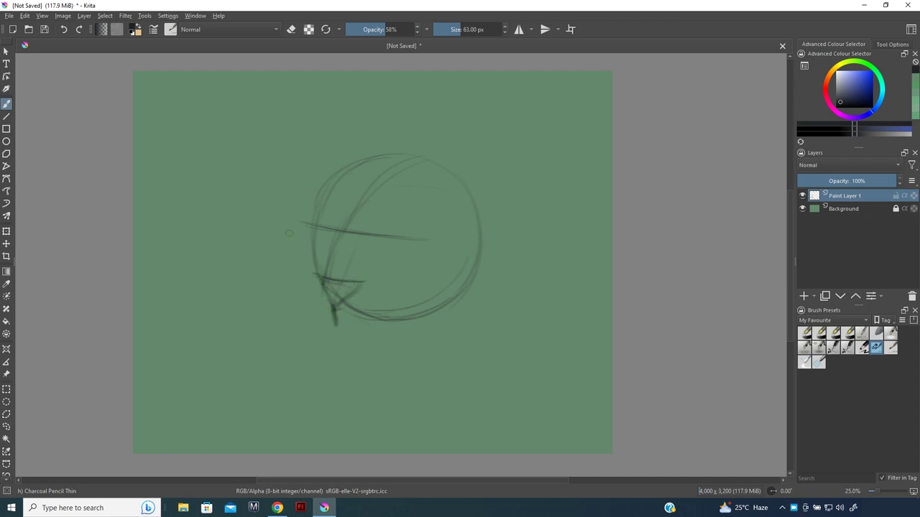
mouse_move(320, 279)
left_mouse_down()
mouse_move(328, 302)
mouse_move(349, 284)
mouse_move(363, 288)
mouse_move(333, 321)
mouse_move(386, 338)
left_mouse_up()
mouse_move(333, 317)
left_mouse_down()
mouse_move(362, 329)
mouse_move(313, 333)
left_mouse_up()
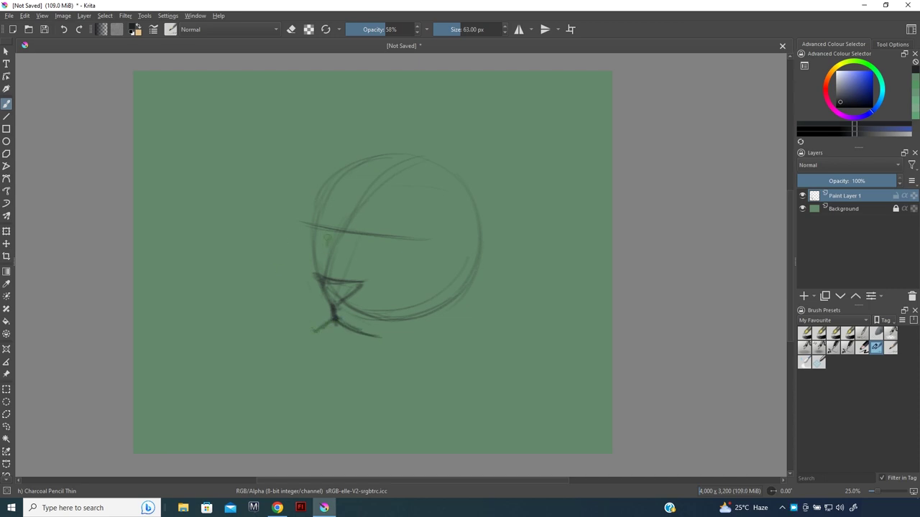
Extend the brow line, define the face's left side, and shape the nose curve
left_click_drag(393, 234, 310, 216)
left_click_drag(324, 251, 310, 274)
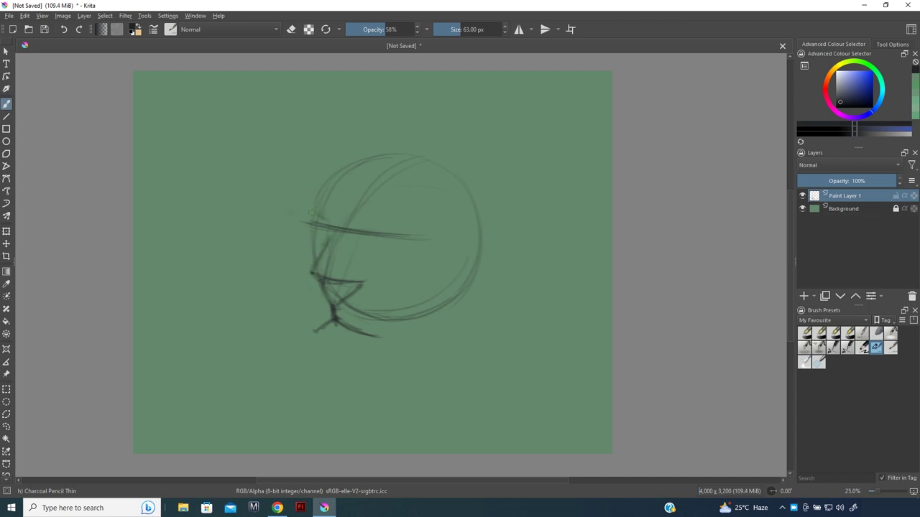
left_click_drag(329, 245, 320, 262)
left_click_drag(302, 207, 311, 212)
mouse_move(316, 215)
left_mouse_down()
mouse_move(303, 233)
mouse_move(305, 312)
left_mouse_up()
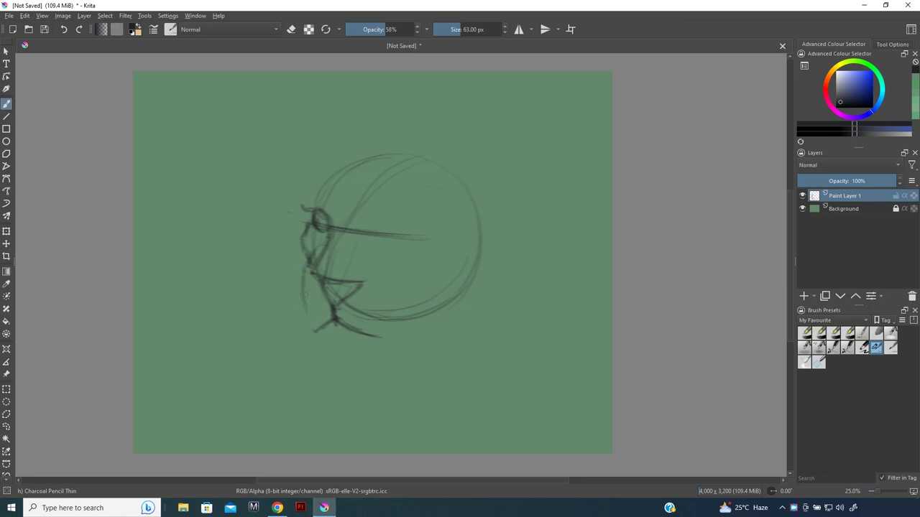
Strengthen the face's left outline, hatch the brow, and sketch the eye
left_click_drag(308, 259, 302, 269)
left_click_drag(307, 315, 310, 334)
left_click_drag(371, 250, 361, 277)
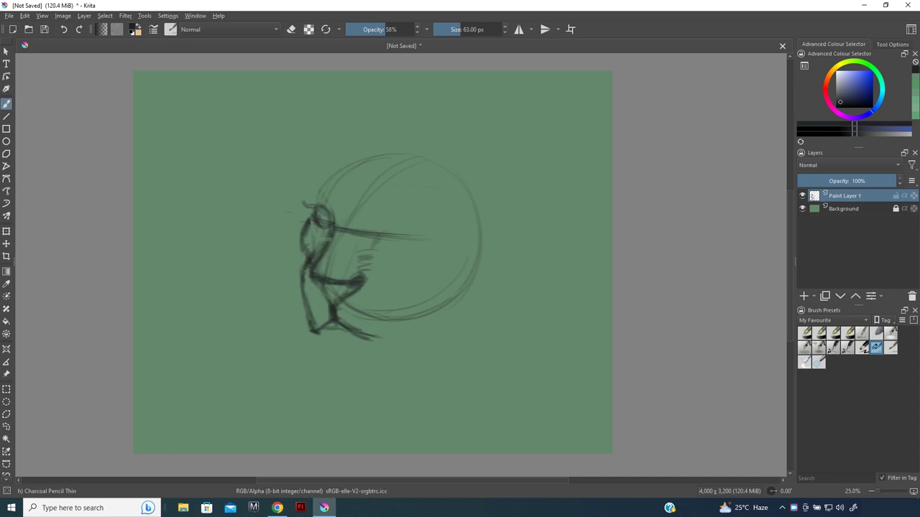
mouse_move(381, 228)
left_mouse_down()
mouse_move(425, 238)
mouse_move(388, 243)
left_mouse_up()
mouse_move(388, 240)
left_mouse_down()
mouse_move(399, 243)
mouse_move(369, 263)
mouse_move(419, 246)
mouse_move(407, 229)
left_mouse_up()
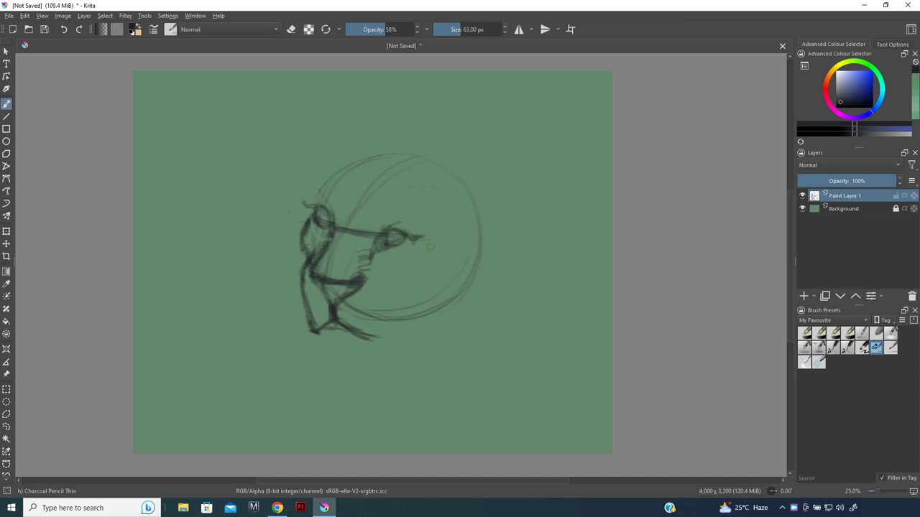
Sketch the chin under the muzzle and the jaw curving down on the right
mouse_move(346, 338)
left_mouse_down()
mouse_move(340, 348)
mouse_move(320, 344)
mouse_move(326, 356)
mouse_move(362, 357)
left_mouse_up()
mouse_move(316, 335)
left_mouse_down()
mouse_move(312, 354)
mouse_move(348, 358)
mouse_move(375, 333)
mouse_move(359, 324)
mouse_move(377, 333)
mouse_move(359, 330)
left_mouse_up()
mouse_move(323, 359)
left_mouse_down()
mouse_move(372, 363)
mouse_move(361, 364)
left_mouse_up()
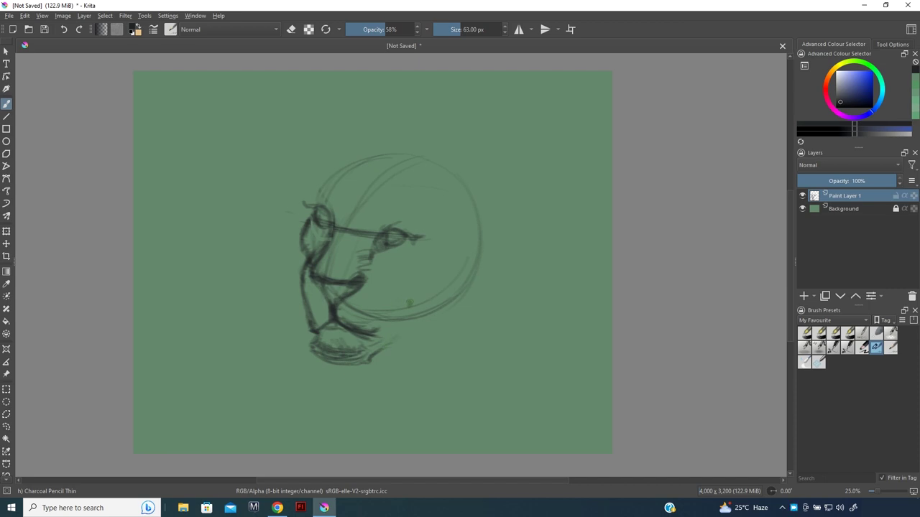
mouse_move(411, 304)
left_mouse_down()
mouse_move(407, 332)
mouse_move(381, 359)
left_mouse_up()
mouse_move(404, 329)
left_mouse_down()
mouse_move(372, 362)
mouse_move(343, 364)
mouse_move(309, 343)
mouse_move(313, 353)
left_mouse_up()
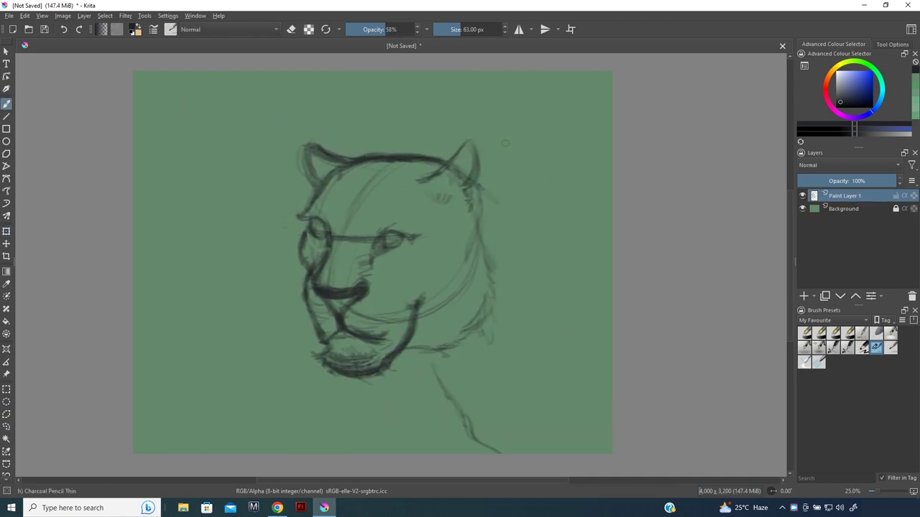
Sketch the right ear and a long line across the top of the head
left_click_drag(467, 155, 498, 211)
left_click_drag(441, 183, 492, 164)
mouse_move(416, 154)
left_mouse_down()
mouse_move(492, 147)
mouse_move(610, 174)
left_mouse_up()
left_click_drag(462, 147, 417, 156)
Add fur strokes down the head's right side and outline the right cheek and neck
left_click_drag(497, 200, 489, 267)
mouse_move(506, 235)
left_mouse_down()
mouse_move(495, 331)
mouse_move(477, 349)
left_mouse_up()
mouse_move(477, 345)
left_mouse_down()
mouse_move(404, 352)
mouse_move(460, 359)
left_mouse_up()
left_click_drag(442, 355, 509, 452)
Enlarge the sketch layer, shift it up-left, then nudge it slightly right and down
key("ctrl+t")
left_click_drag(296, 141, 219, 71)
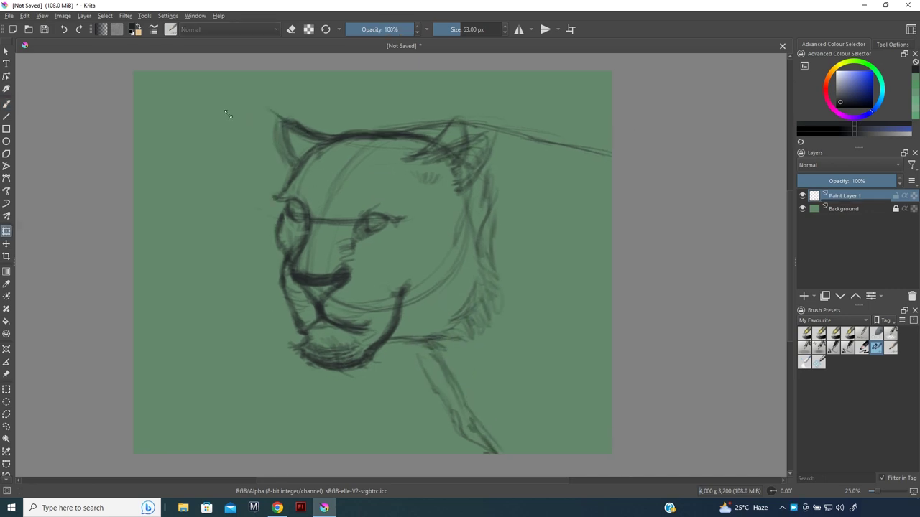
key("Escape")
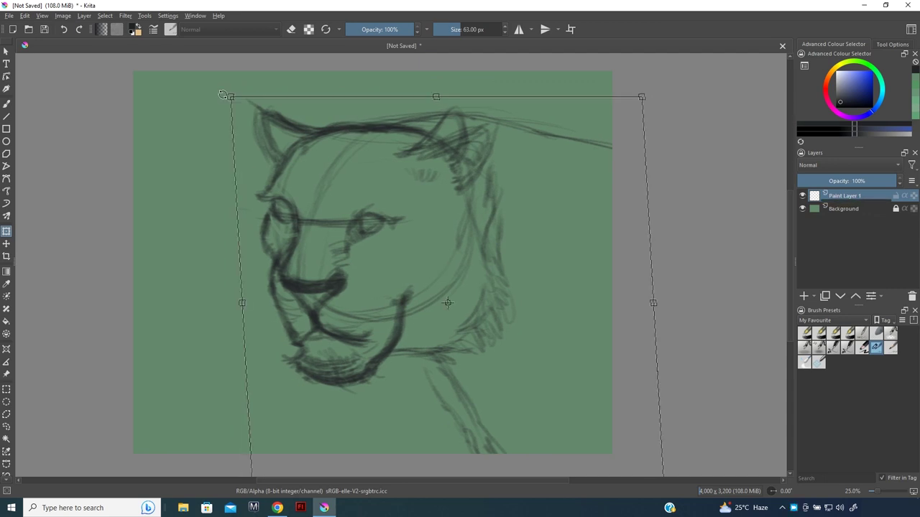
key("ctrl+t")
key("Return")
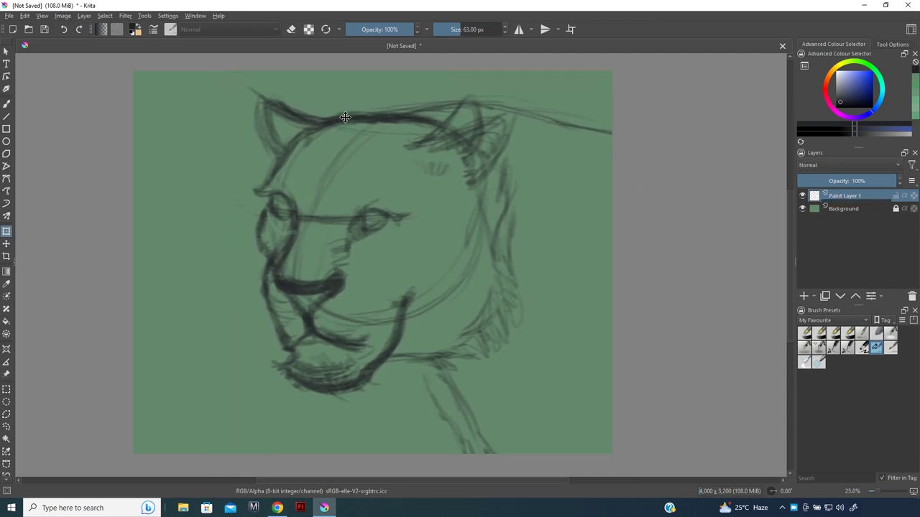
left_click_drag(220, 87, 256, 92)
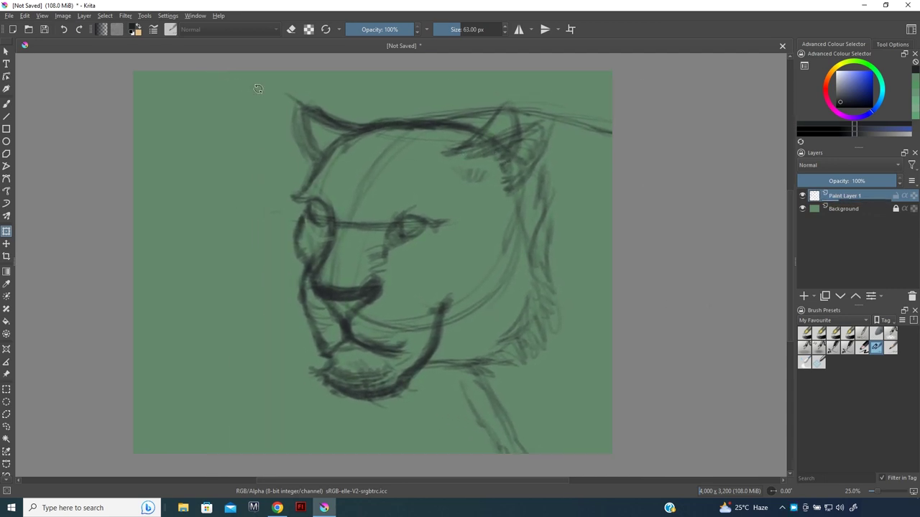
Crop the canvas to 2,945 × 3,200 px by pulling in the left edge
key("c")
left_click_drag(148, 265, 258, 263)
key("Return")
Lower the sketch layer's opacity and add Paint Layer 2 above it
key("b")
left_click(835, 180)
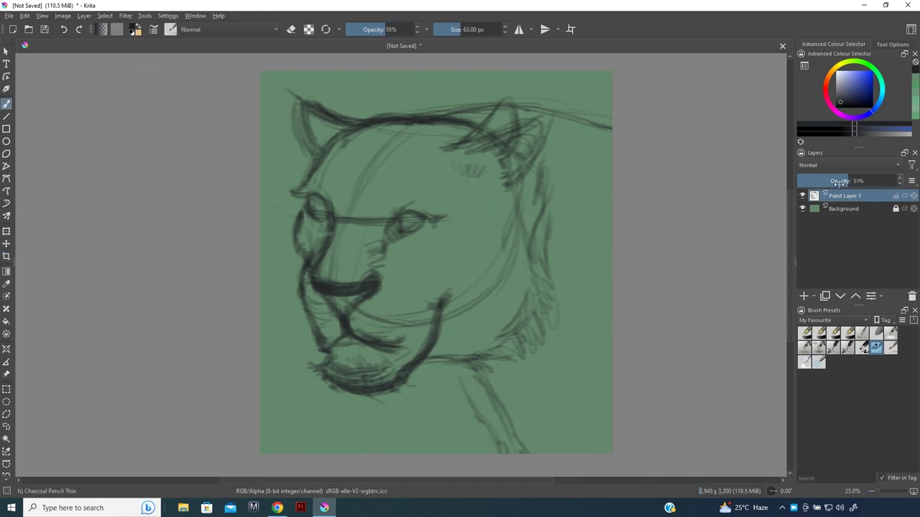
left_click(803, 296)
scroll(488, 212, "up", 1)
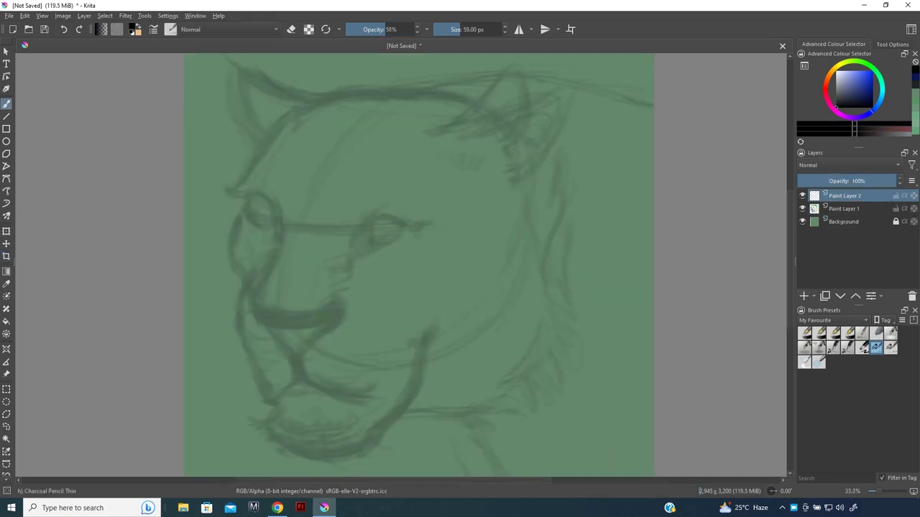
Trace the nose in dark charcoal with a slightly smaller brush: top line, both edges, and the V below
left_click_drag(320, 320, 257, 314)
key("bracketleft")
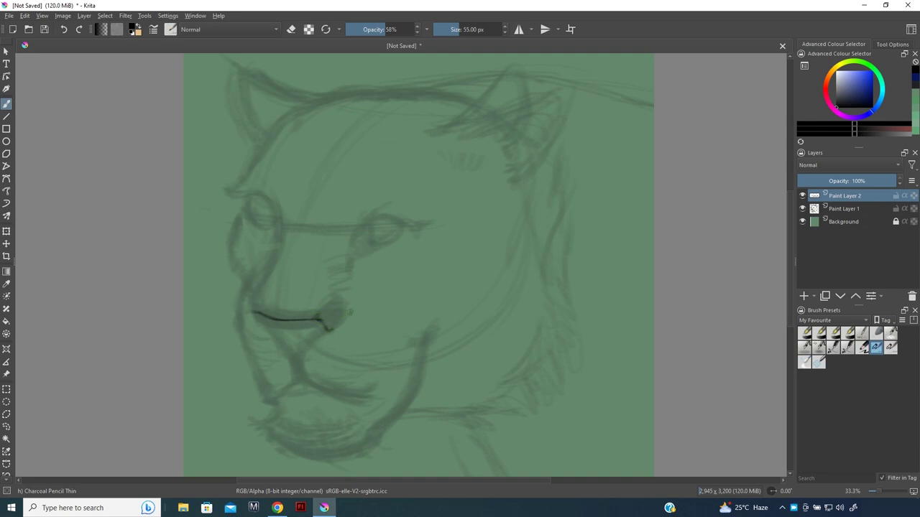
left_click_drag(327, 330, 352, 314)
left_click_drag(257, 322, 294, 375)
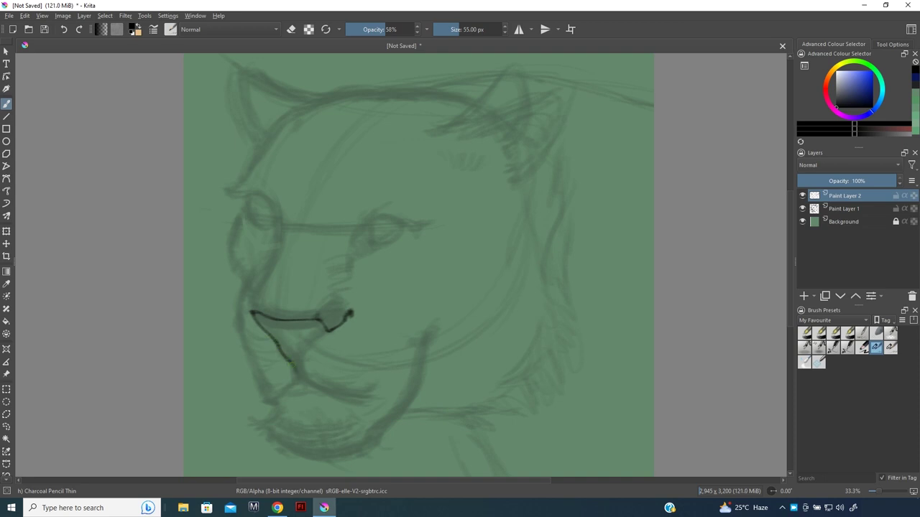
left_click_drag(328, 330, 309, 344)
mouse_move(352, 315)
left_mouse_down()
mouse_move(347, 335)
mouse_move(299, 375)
left_mouse_up()
mouse_move(345, 332)
left_mouse_down()
mouse_move(318, 356)
mouse_move(305, 346)
mouse_move(294, 377)
left_mouse_up()
mouse_move(290, 332)
left_mouse_down()
mouse_move(298, 379)
mouse_move(254, 394)
mouse_move(387, 398)
left_mouse_up()
Trace the mouth line, the left side of the muzzle bridge, and the left eye
left_click_drag(326, 399, 369, 397)
mouse_move(281, 394)
left_mouse_down()
mouse_move(323, 393)
mouse_move(300, 404)
left_mouse_up()
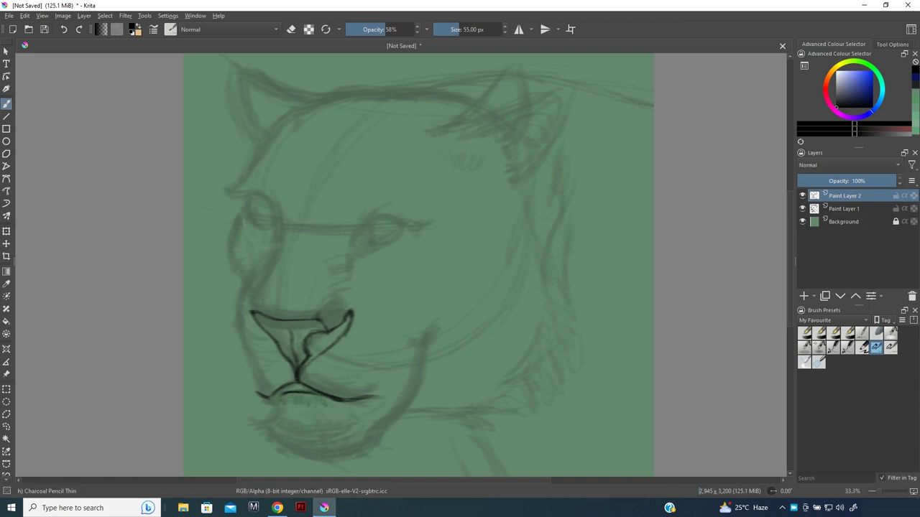
left_click_drag(280, 257, 251, 308)
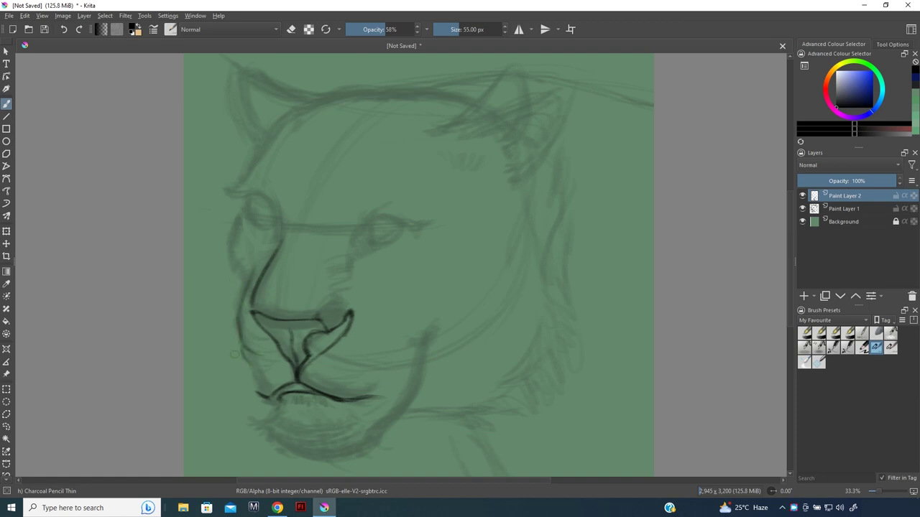
left_click_drag(271, 251, 263, 253)
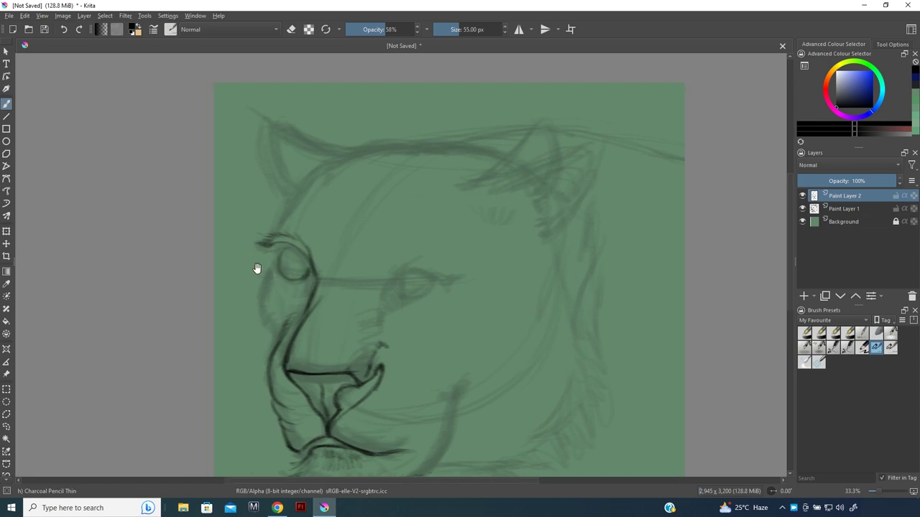
Erase the stray strokes around the left eye's brow
left_click_drag(257, 268, 273, 284)
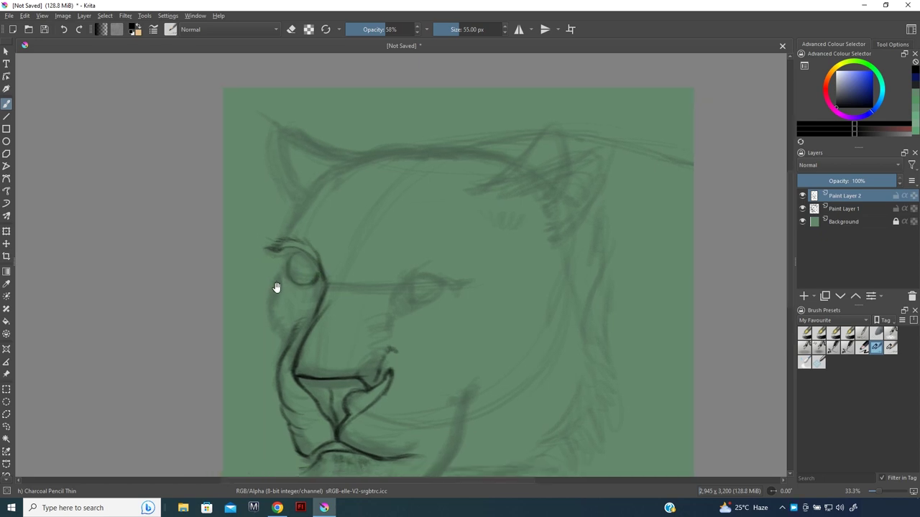
key("t")
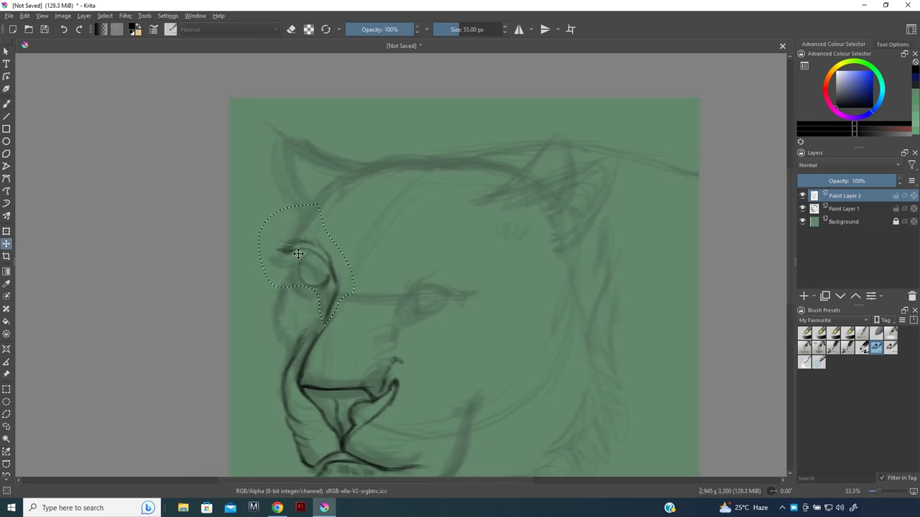
key("b")
key("e")
key("e")
left_click_drag(460, 302, 465, 317)
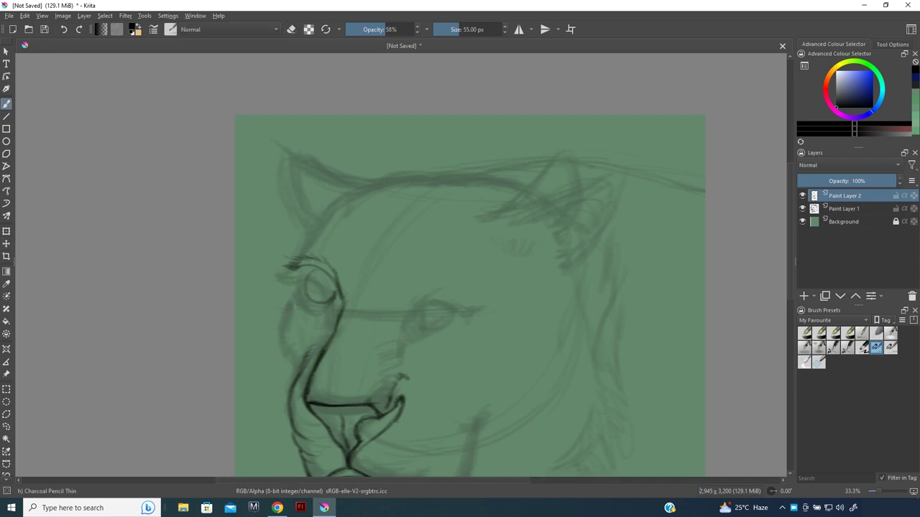
key("e")
left_click_drag(293, 267, 305, 266)
key("e")
Darken the left eye's edge and the eye-to-nose line, adding fur strokes on the left face
left_click_drag(340, 301, 321, 350)
mouse_move(329, 311)
left_mouse_down()
mouse_move(320, 321)
mouse_move(331, 329)
left_mouse_up()
mouse_move(278, 270)
left_mouse_down()
mouse_move(300, 264)
mouse_move(280, 316)
left_mouse_up()
left_click_drag(299, 350, 293, 375)
left_click_drag(281, 322, 293, 356)
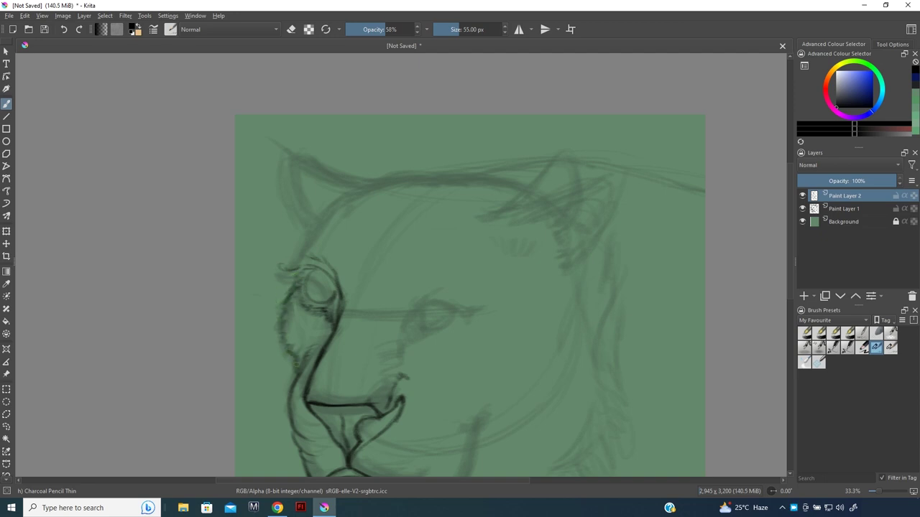
left_click_drag(309, 240, 290, 263)
left_click_drag(363, 368, 322, 232)
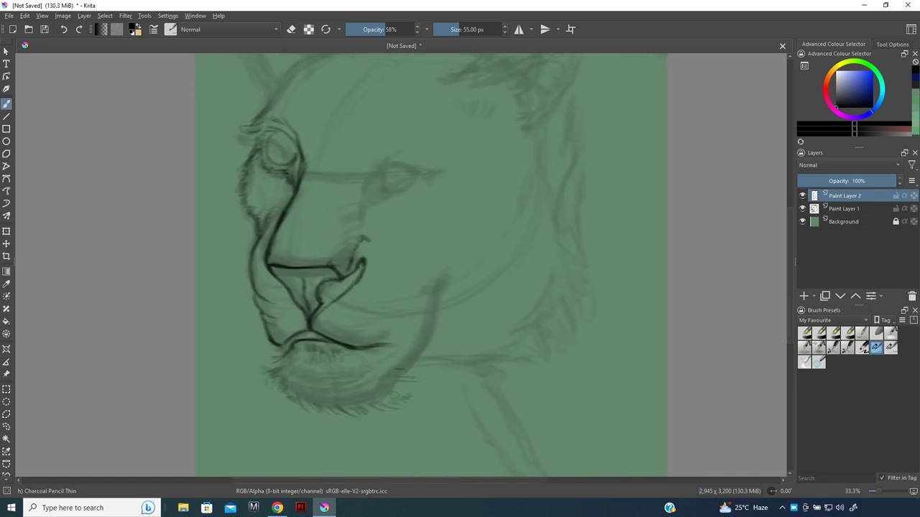
Draw darker right jaw lines, hatch the right cheek fur, and add a line under the jaw
left_click_drag(434, 352, 399, 382)
left_click_drag(448, 330, 405, 382)
left_click_drag(463, 287, 455, 313)
mouse_move(431, 357)
left_mouse_down()
mouse_move(513, 355)
mouse_move(585, 313)
left_mouse_up()
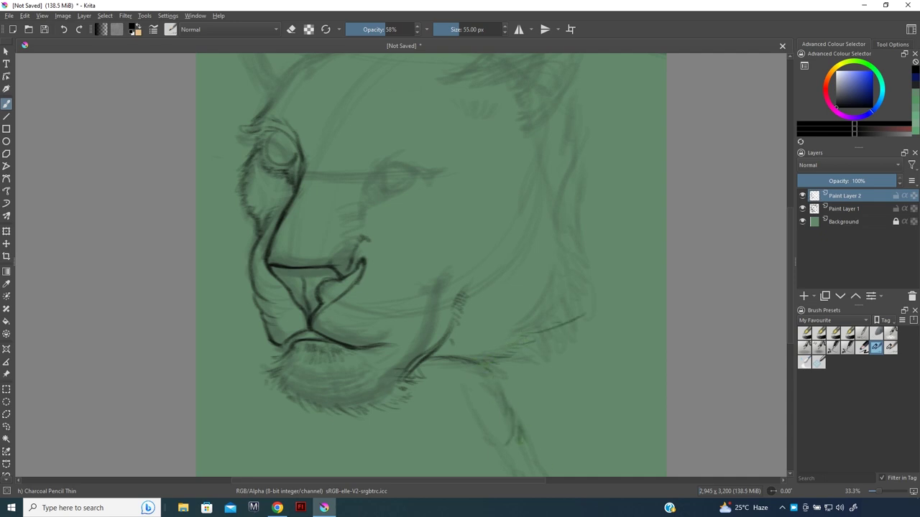
scroll(335, 312, "up", 3)
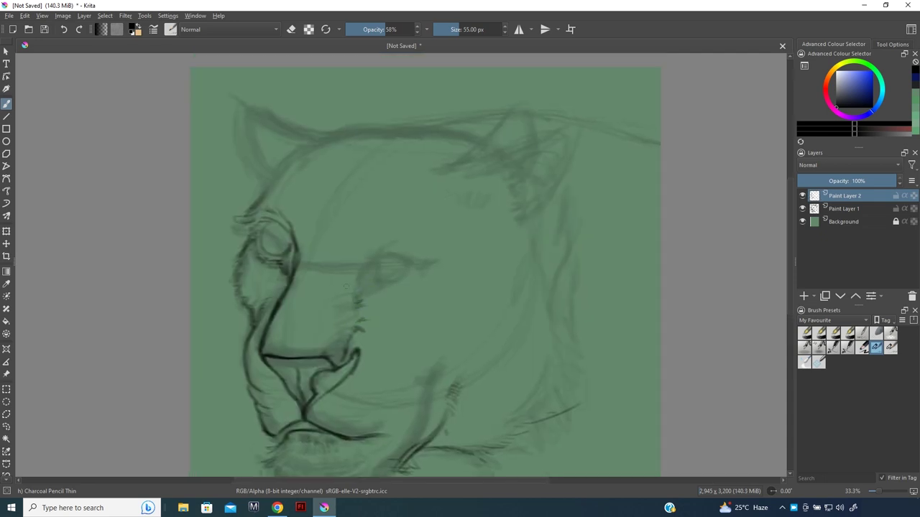
Draw the right eye with its circle, upper eyelid, surrounding strokes and pupil
key("ctrl+z")
mouse_move(382, 259)
left_mouse_down()
mouse_move(429, 288)
mouse_move(411, 260)
mouse_move(395, 271)
left_mouse_up()
mouse_move(394, 238)
left_mouse_down()
mouse_move(433, 256)
mouse_move(391, 253)
mouse_move(404, 272)
mouse_move(418, 263)
mouse_move(391, 288)
left_mouse_up()
mouse_move(392, 263)
left_mouse_down()
mouse_move(409, 285)
mouse_move(422, 261)
left_mouse_up()
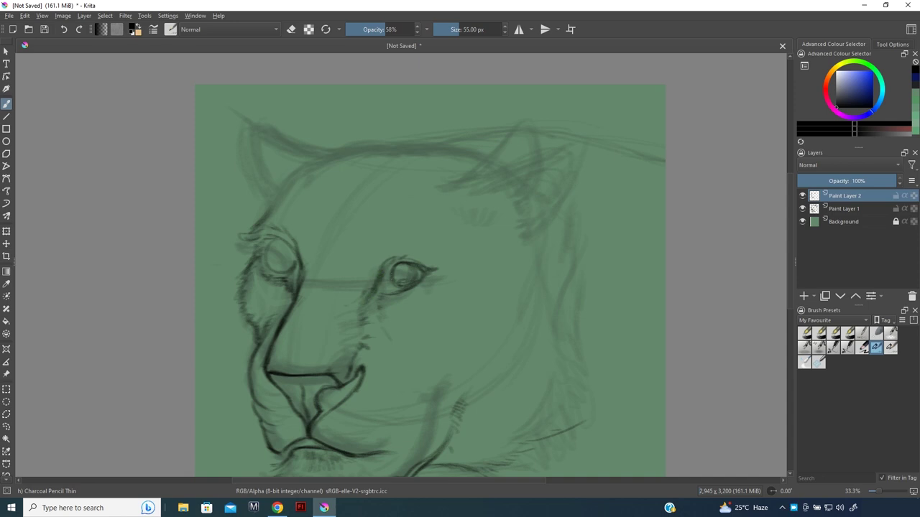
left_click_drag(404, 270, 403, 278)
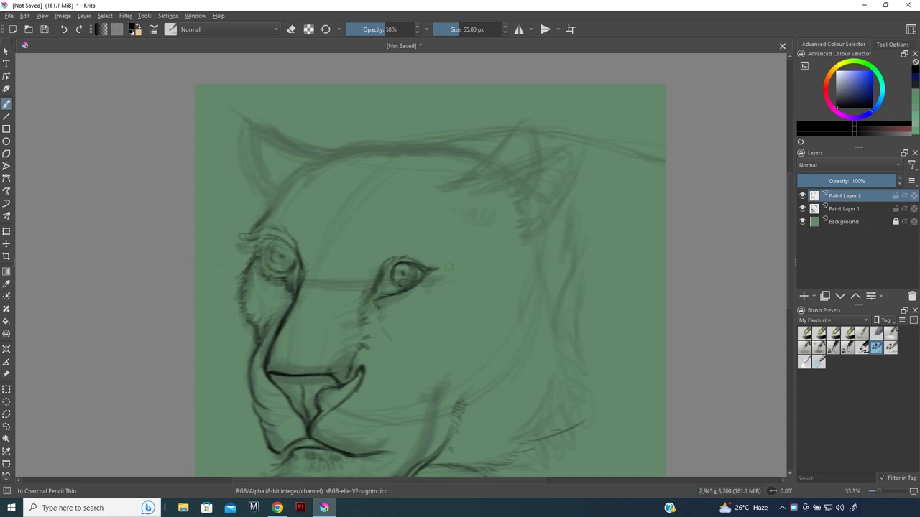
Darken the line across the top of the head and down its right side
left_click_drag(316, 149, 340, 139)
left_click_drag(297, 180, 283, 205)
mouse_move(309, 168)
left_mouse_down()
mouse_move(392, 150)
mouse_move(481, 156)
left_mouse_up()
left_click_drag(422, 153, 491, 164)
left_click_drag(388, 151, 438, 154)
left_click_drag(503, 170, 545, 198)
Sketch the left ear's top edge, then undo those ear strokes
left_click_drag(315, 136, 366, 195)
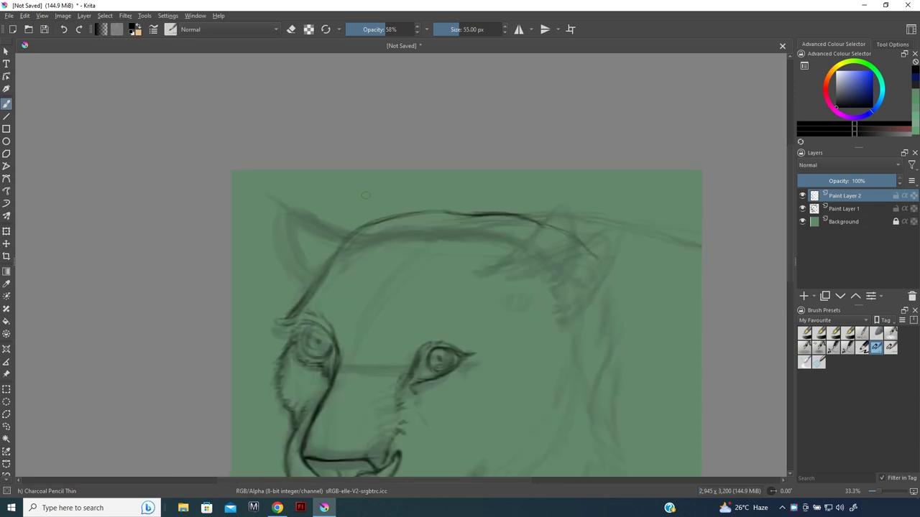
left_click_drag(355, 229, 281, 196)
left_click_drag(272, 230, 285, 257)
key("ctrl+z")
key("ctrl+z")
key("ctrl+z")
key("ctrl+z")
Redraw the left ear's edges, the head-top line and the left face contour in darker charcoal
left_click_drag(373, 213, 322, 185)
left_click_drag(301, 237, 323, 258)
left_click_drag(313, 180, 394, 216)
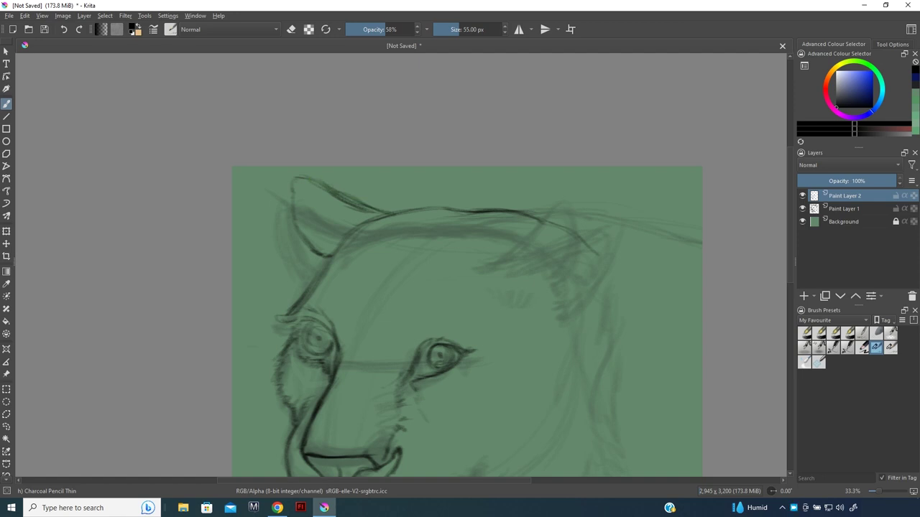
left_click_drag(288, 213, 313, 254)
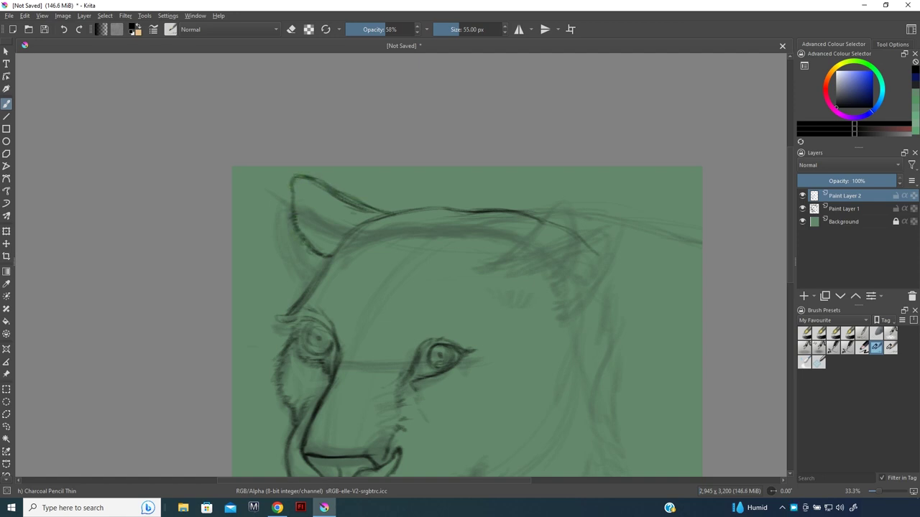
left_click_drag(368, 215, 477, 209)
mouse_move(312, 174)
left_mouse_down()
mouse_move(294, 178)
mouse_move(288, 219)
left_mouse_up()
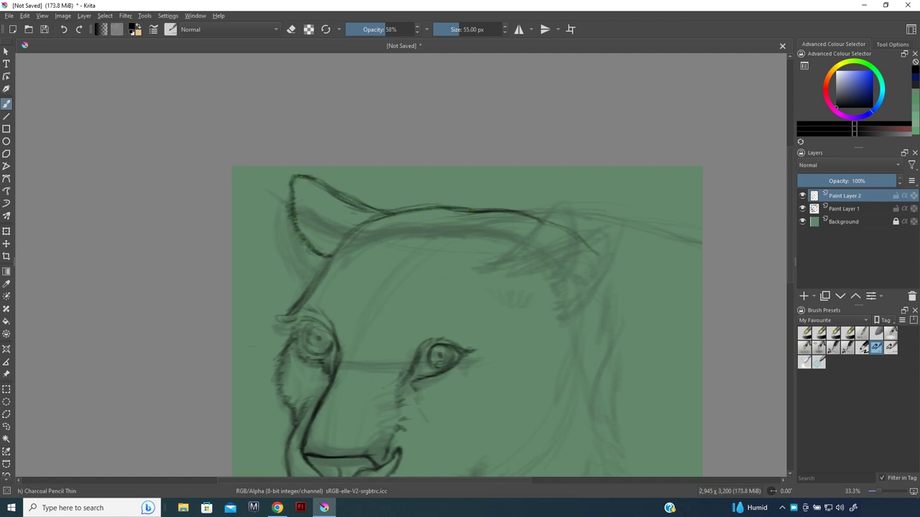
mouse_move(326, 257)
left_mouse_down()
mouse_move(296, 312)
mouse_move(282, 319)
left_mouse_up()
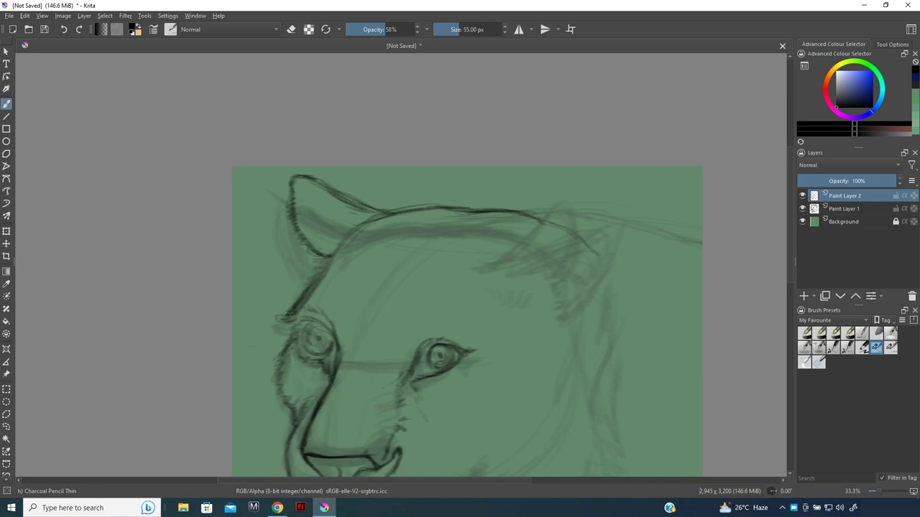
Hatch fur strokes along the upper right side of the head
left_click_drag(511, 266, 547, 256)
left_click_drag(540, 220, 593, 240)
left_click_drag(599, 230, 637, 220)
mouse_move(515, 263)
left_mouse_down()
mouse_move(596, 227)
mouse_move(602, 215)
mouse_move(618, 296)
mouse_move(588, 303)
mouse_move(612, 319)
left_mouse_up()
left_click_drag(519, 270, 539, 287)
left_click_drag(543, 290, 581, 322)
Extend the head's right outline downward with hatched fur toward the jaw
mouse_move(639, 267)
left_mouse_down()
mouse_move(635, 314)
mouse_move(633, 305)
left_mouse_up()
mouse_move(646, 266)
left_mouse_down()
mouse_move(644, 309)
mouse_move(620, 369)
mouse_move(634, 298)
mouse_move(649, 374)
left_mouse_up()
left_click_drag(610, 336, 578, 347)
left_click_drag(583, 357, 546, 375)
left_click_drag(668, 255, 654, 388)
left_click_drag(665, 306, 629, 407)
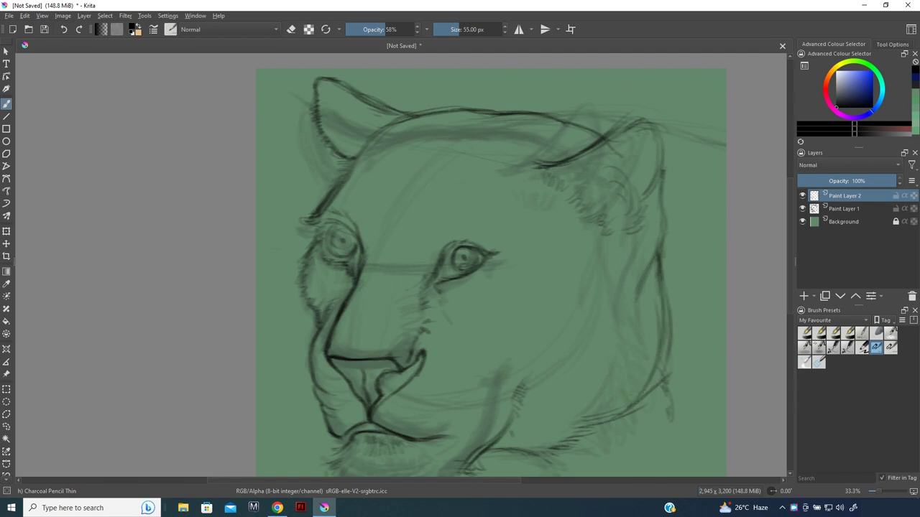
Nudge the right eye slightly up and to the right
left_click_drag(370, 263, 324, 249)
key("t")
left_click_drag(395, 230, 410, 216)
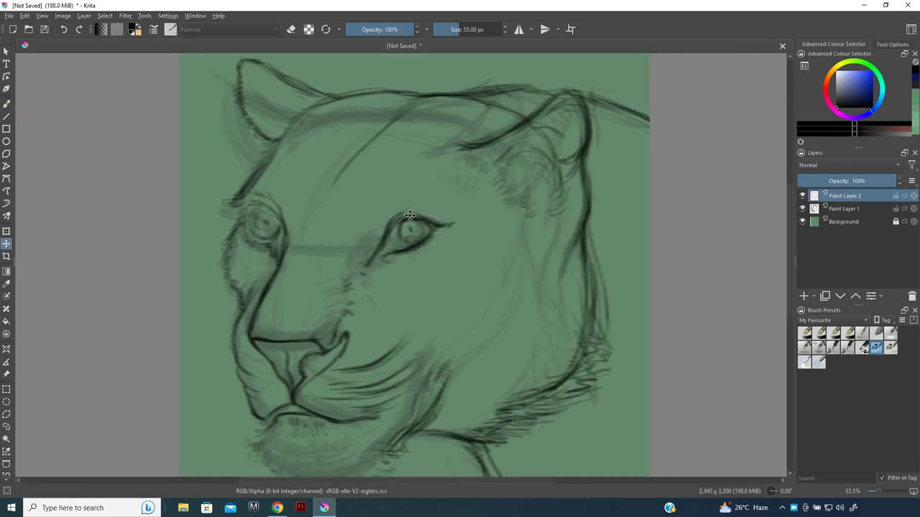
With the charcoal pencil, dab dark strokes on the nose bridge, whisker area and cheek
key("b")
mouse_move(363, 264)
left_mouse_down()
mouse_move(345, 308)
mouse_move(396, 350)
mouse_move(408, 314)
mouse_move(369, 272)
mouse_move(392, 303)
mouse_move(411, 388)
left_mouse_up()
left_click_drag(420, 341, 399, 394)
left_click_drag(381, 338, 309, 321)
mouse_move(429, 378)
left_mouse_down()
mouse_move(408, 393)
mouse_move(460, 351)
mouse_move(424, 362)
left_mouse_up()
mouse_move(454, 313)
left_mouse_down()
mouse_move(472, 324)
mouse_move(454, 340)
left_mouse_up()
mouse_move(450, 267)
left_mouse_down()
mouse_move(474, 280)
mouse_move(467, 299)
left_mouse_up()
left_click_drag(425, 251, 416, 289)
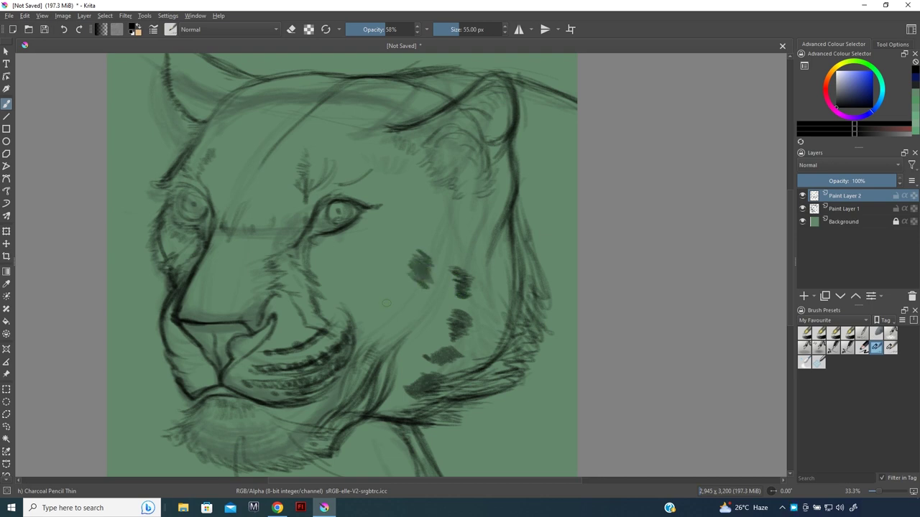
Add rows of small dark dashes below the right eye and build up a cheek spot
mouse_move(362, 234)
left_mouse_down()
mouse_move(325, 254)
mouse_move(370, 253)
mouse_move(344, 262)
left_mouse_up()
mouse_move(338, 260)
left_mouse_down()
mouse_move(361, 248)
mouse_move(348, 281)
left_mouse_up()
mouse_move(341, 281)
left_mouse_down()
mouse_move(334, 288)
mouse_move(341, 280)
left_mouse_up()
mouse_move(350, 293)
left_mouse_down()
mouse_move(332, 297)
mouse_move(371, 293)
mouse_move(360, 295)
left_mouse_up()
left_click_drag(391, 276, 381, 286)
mouse_move(397, 229)
left_mouse_down()
mouse_move(387, 254)
mouse_move(414, 259)
left_mouse_up()
left_click_drag(395, 219, 385, 228)
left_click_drag(395, 228, 385, 252)
Scatter small dark spots above the right eye and near the left brow
left_click_drag(377, 189, 371, 198)
left_click_drag(364, 188, 356, 197)
mouse_move(377, 193)
left_mouse_down()
mouse_move(372, 200)
mouse_move(341, 187)
left_mouse_up()
left_click_drag(337, 176, 308, 214)
left_click_drag(308, 174, 299, 217)
left_click_drag(286, 178, 283, 186)
left_click_drag(284, 178, 276, 220)
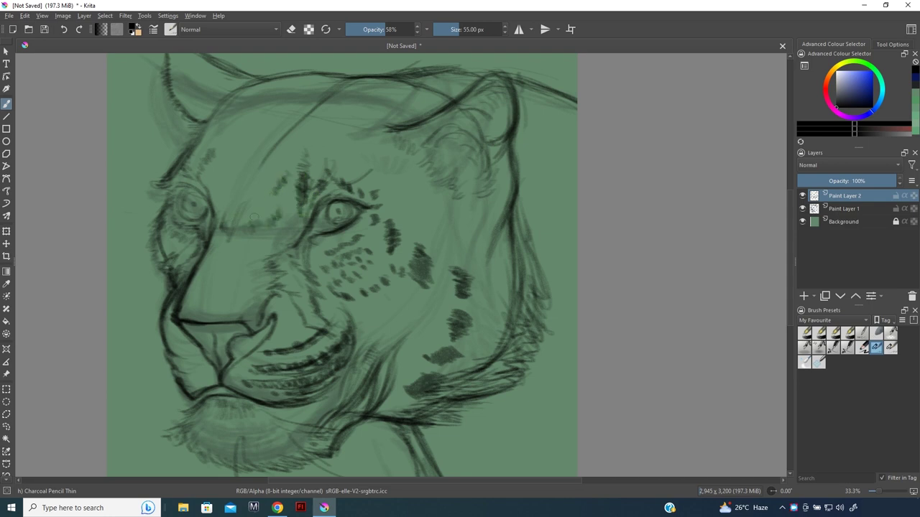
Hatch dense dark spots along the right cheek contour and across the lower cheek
left_click_drag(503, 327, 487, 358)
left_click_drag(496, 348, 478, 373)
mouse_move(503, 303)
left_mouse_down()
mouse_move(488, 328)
mouse_move(490, 309)
left_mouse_up()
left_click_drag(509, 302, 491, 330)
left_click_drag(482, 255, 480, 276)
left_click_drag(461, 228, 447, 247)
mouse_move(509, 216)
left_mouse_down()
mouse_move(521, 294)
mouse_move(496, 327)
mouse_move(489, 367)
left_mouse_up()
left_click_drag(457, 234, 451, 244)
left_click_drag(358, 113, 363, 124)
mouse_move(429, 306)
left_mouse_down()
mouse_move(424, 322)
mouse_move(392, 311)
mouse_move(383, 322)
mouse_move(429, 339)
mouse_move(400, 341)
left_mouse_up()
left_click_drag(415, 339, 401, 364)
mouse_move(388, 329)
left_mouse_down()
mouse_move(375, 339)
mouse_move(381, 349)
mouse_move(358, 340)
left_mouse_up()
left_click_drag(364, 335, 352, 349)
Add small dark spots on the cheek, high on the right cheek and across the forehead
left_click_drag(389, 210, 384, 220)
left_click_drag(395, 242, 390, 251)
left_click_drag(490, 228, 476, 277)
mouse_move(469, 214)
left_mouse_down()
mouse_move(460, 227)
mouse_move(419, 203)
left_mouse_up()
left_click_drag(409, 155, 401, 164)
left_click_drag(419, 161, 388, 184)
left_click_drag(407, 179, 401, 189)
mouse_move(370, 144)
left_mouse_down()
mouse_move(362, 163)
mouse_move(314, 143)
left_mouse_up()
left_click_drag(332, 134, 321, 148)
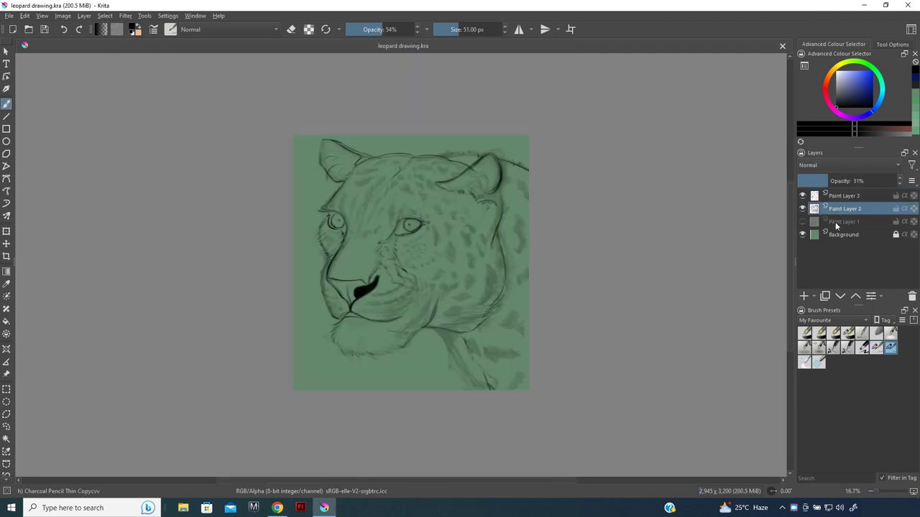
Add a new layer above Paint Layer 1 and set up a large orange brush
left_click(835, 226)
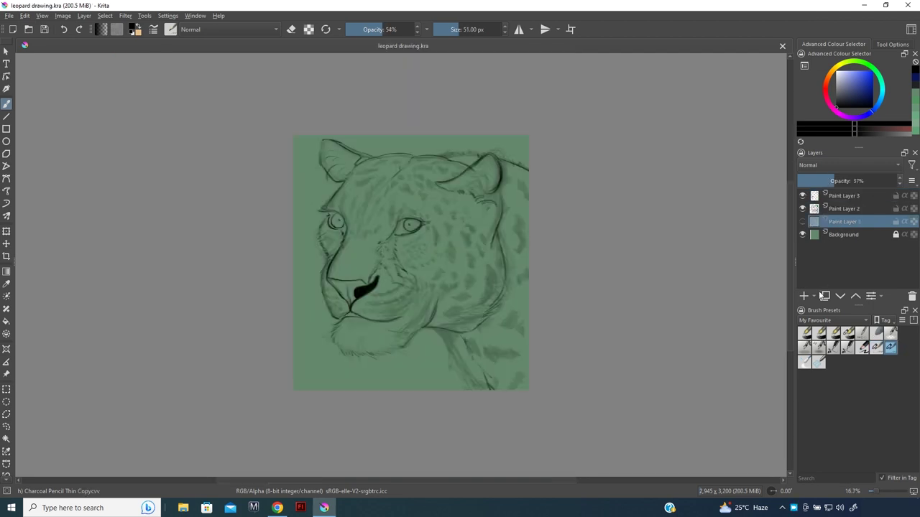
left_click(803, 295)
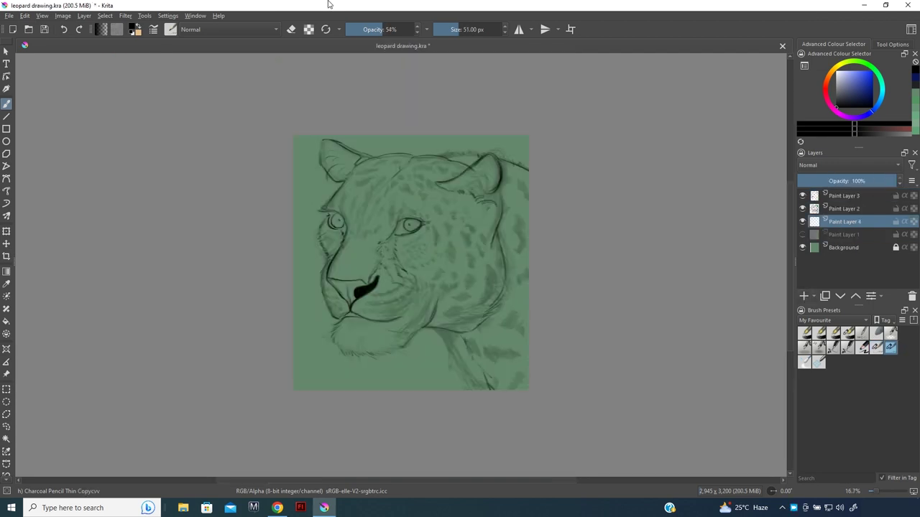
left_click(861, 77)
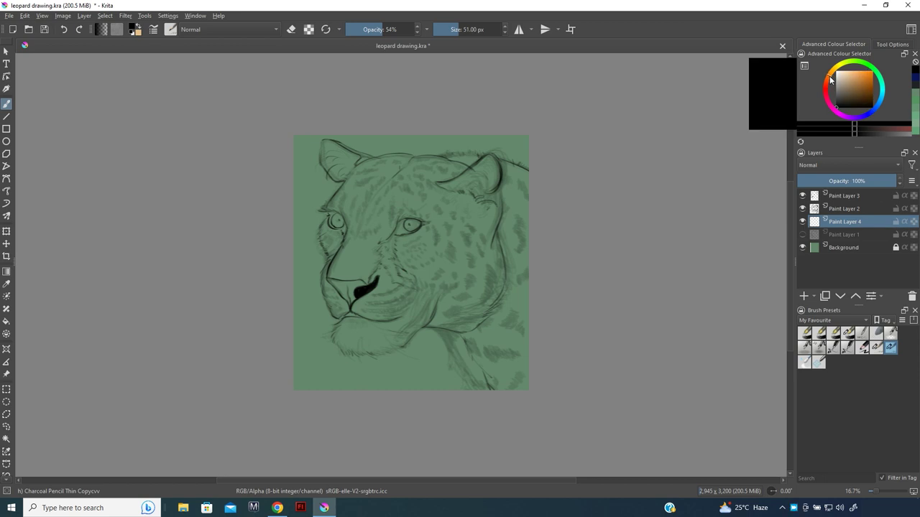
left_click(848, 332)
Paint orange fur over the right cheek, down the neck and across the top of the head
left_click_drag(460, 191, 506, 309)
left_click_drag(496, 194, 521, 319)
left_click_drag(521, 205, 532, 244)
left_click_drag(454, 228, 503, 334)
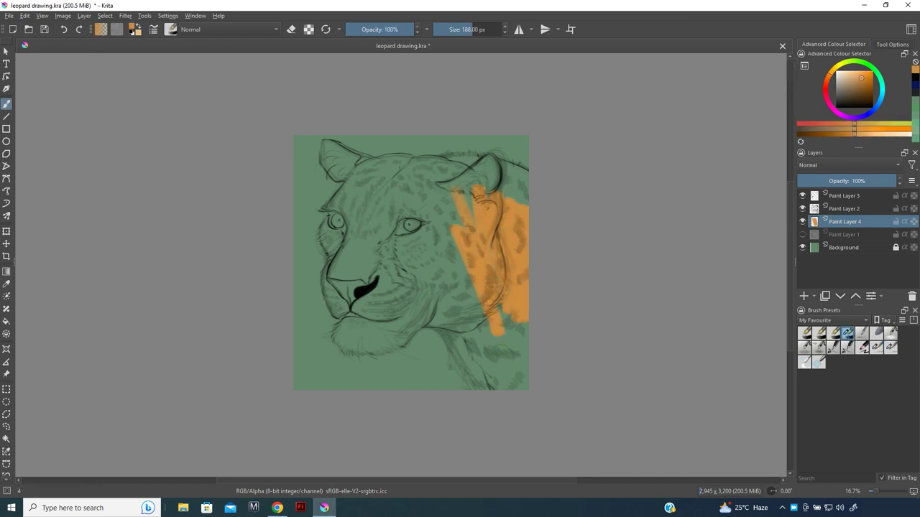
left_click_drag(461, 257, 516, 363)
left_click(862, 79)
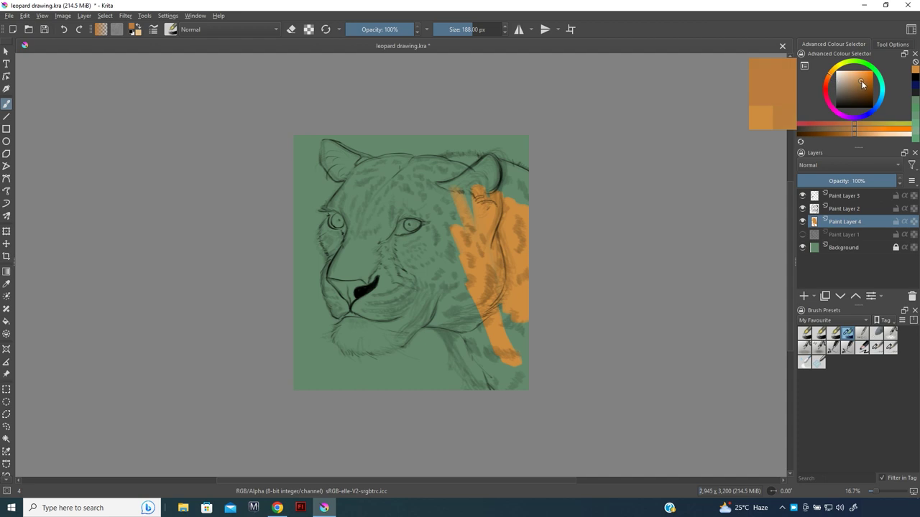
mouse_move(496, 198)
left_mouse_down()
mouse_move(520, 313)
mouse_move(524, 263)
left_mouse_up()
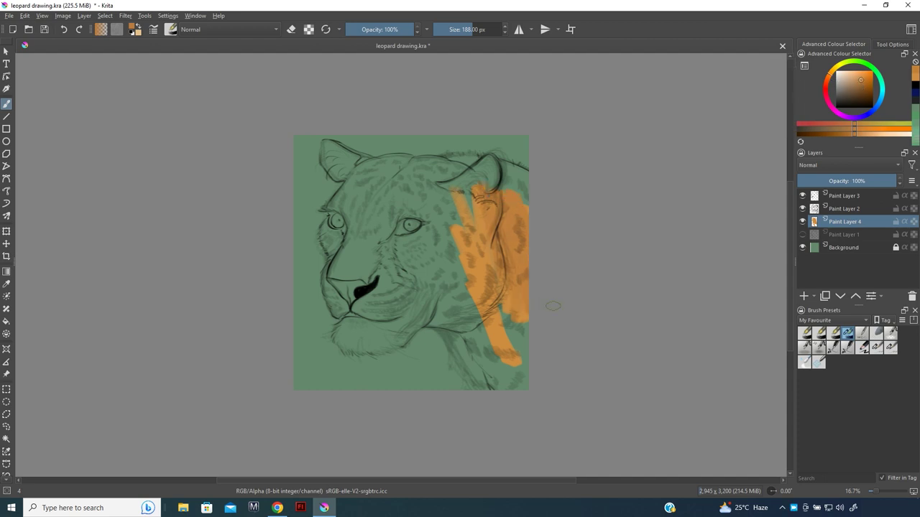
left_click_drag(523, 201, 503, 374)
left_click_drag(515, 338, 500, 275)
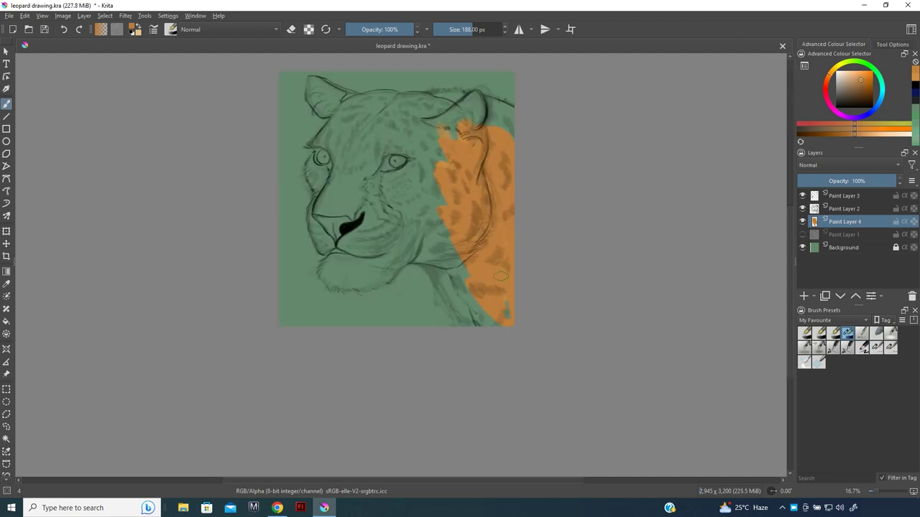
left_click_drag(431, 196, 489, 181)
scroll(403, 259, "up", 2)
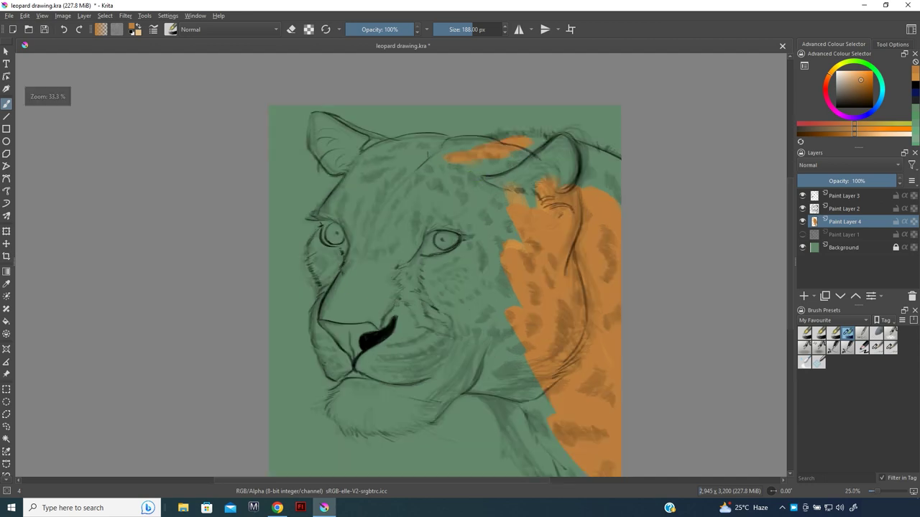
mouse_move(417, 210)
left_mouse_down()
mouse_move(547, 253)
mouse_move(517, 288)
left_mouse_up()
With a smaller brush, cover the remaining teal patches near the eye and nose with orange
key("bracketleft")
key("bracketleft")
key("bracketleft")
key("bracketleft")
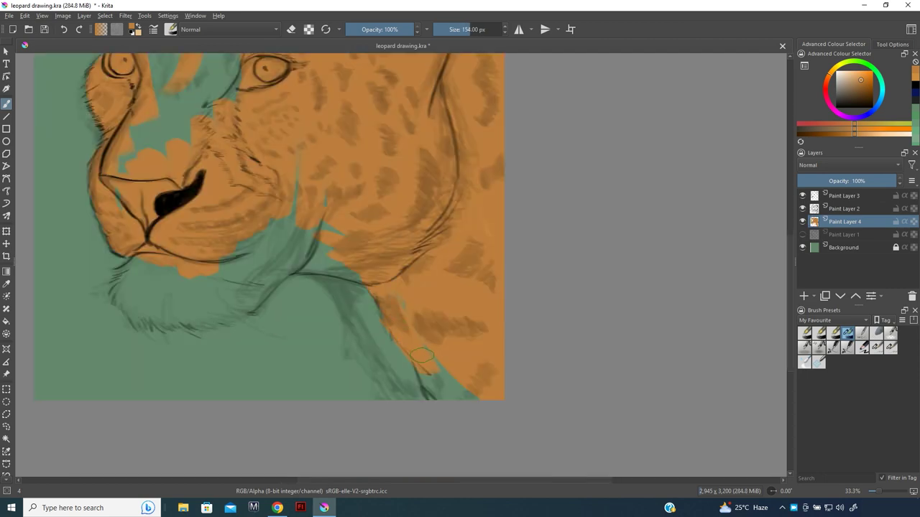
mouse_move(326, 237)
left_mouse_down()
mouse_move(416, 315)
mouse_move(352, 325)
mouse_move(327, 348)
mouse_move(335, 381)
mouse_move(233, 340)
mouse_move(328, 383)
mouse_move(283, 395)
mouse_move(248, 397)
mouse_move(209, 371)
mouse_move(284, 394)
left_mouse_up()
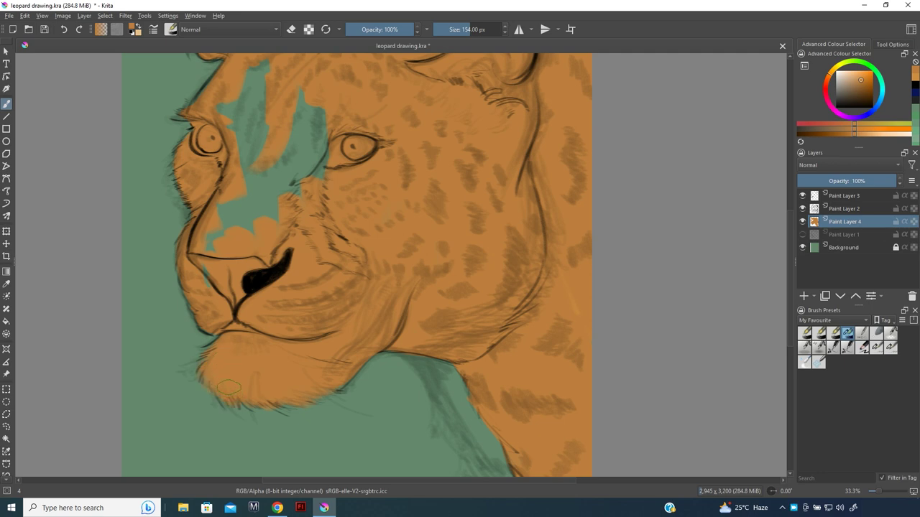
left_click_drag(206, 269, 253, 438)
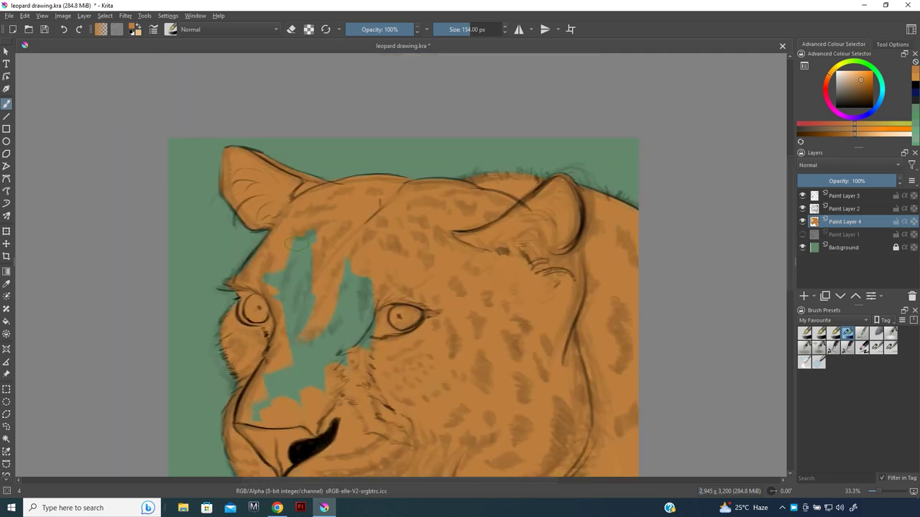
left_click_drag(302, 237, 337, 360)
left_click_drag(360, 280, 374, 344)
left_click_drag(287, 237, 299, 376)
left_click_drag(277, 277, 280, 323)
mouse_move(306, 406)
left_mouse_down()
mouse_move(262, 388)
mouse_move(255, 420)
left_mouse_up()
left_click_drag(345, 314, 250, 356)
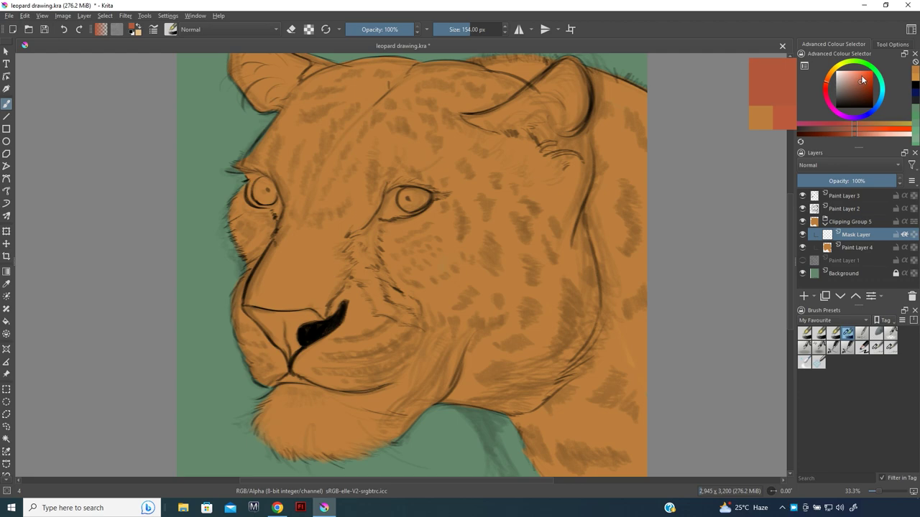
Paint the nose a reddish pink with a smaller brush, zoomed in on the muzzle
left_click_drag(860, 81, 860, 81)
key("bracketleft")
key("bracketleft")
key("bracketleft")
key("bracketleft")
key("bracketleft")
mouse_move(291, 322)
left_mouse_down()
mouse_move(280, 347)
mouse_move(287, 352)
left_mouse_up()
key("plus")
key("plus")
left_click_drag(223, 275, 307, 176)
left_click_drag(275, 257, 330, 273)
left_click_drag(301, 245, 338, 271)
Darken the nose colour and deepen its left corner edge
left_click_drag(862, 82, 859, 85)
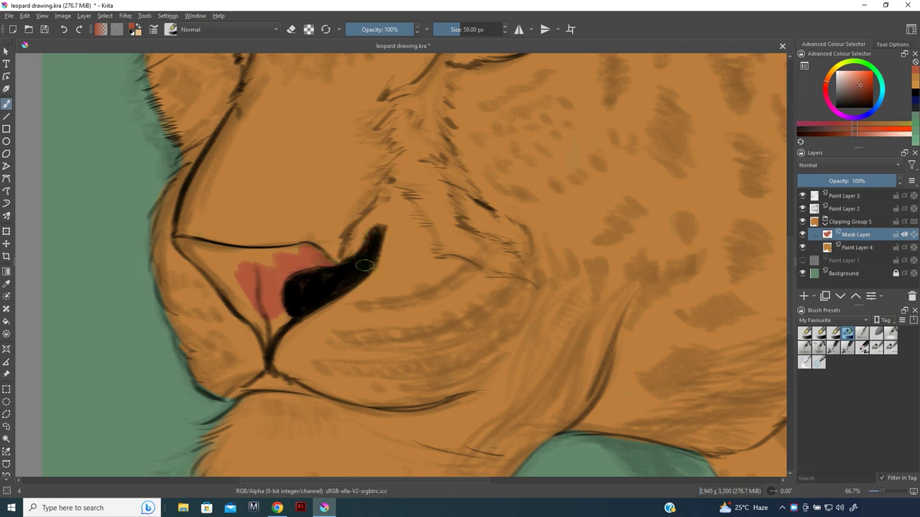
mouse_move(352, 263)
left_mouse_down()
mouse_move(241, 255)
mouse_move(316, 269)
mouse_move(237, 316)
mouse_move(202, 252)
mouse_move(290, 247)
left_mouse_up()
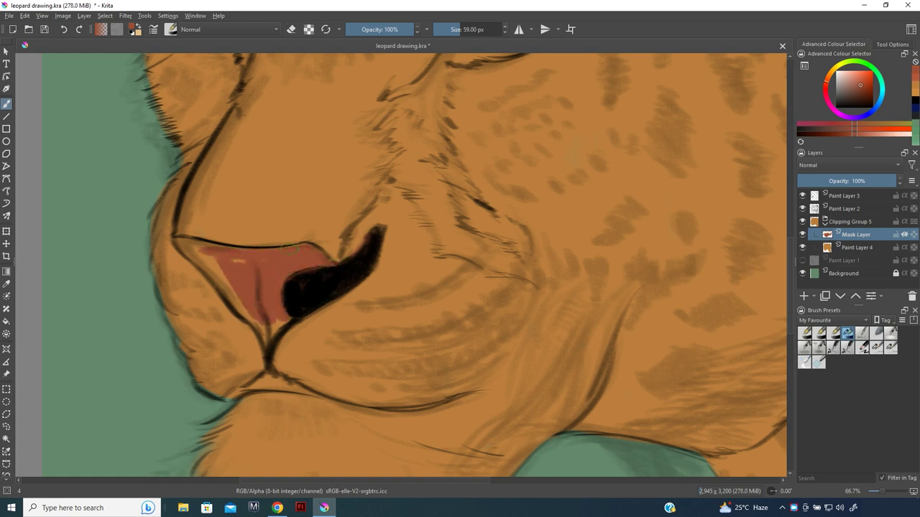
mouse_move(235, 259)
left_mouse_down()
mouse_move(176, 241)
mouse_move(215, 243)
mouse_move(183, 243)
mouse_move(230, 296)
mouse_move(262, 314)
mouse_move(263, 353)
left_mouse_up()
key("bracketleft")
Set up a larger light beige brush at 57% opacity for highlights
scroll(447, 251, "down", 5)
left_click(845, 79)
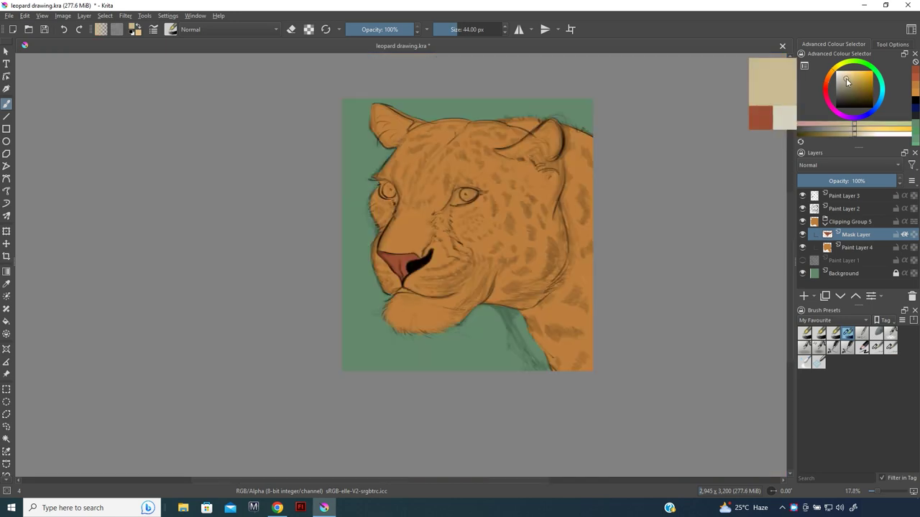
scroll(487, 206, "up", 1)
scroll(483, 216, "up", 1)
scroll(479, 251, "up", 1)
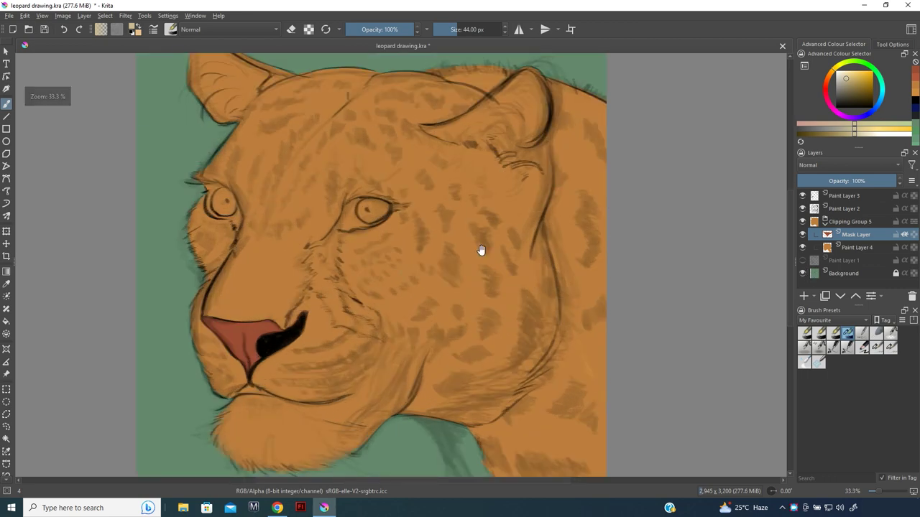
scroll(459, 237, "up", 1)
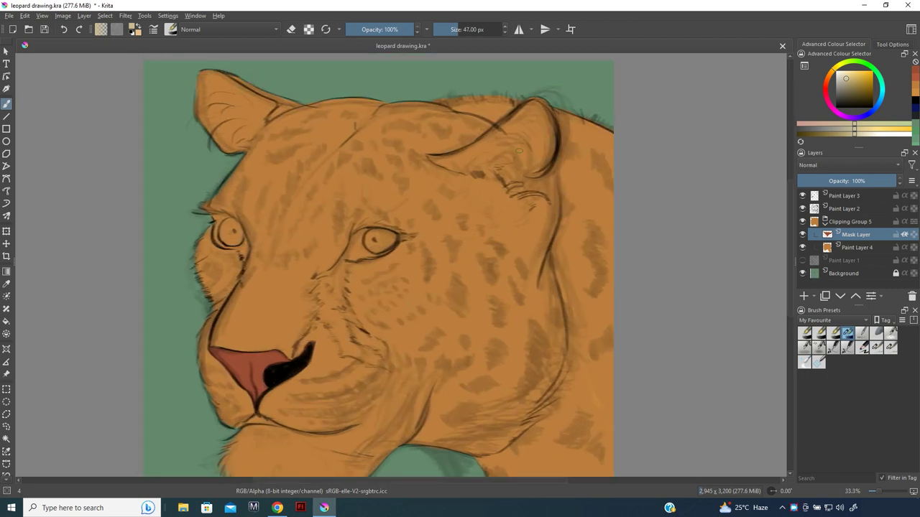
key("]")
key("i")
key("]")
Lighten the inside of the right ear, below it, above the right eye and the chin
left_click_drag(539, 169, 542, 126)
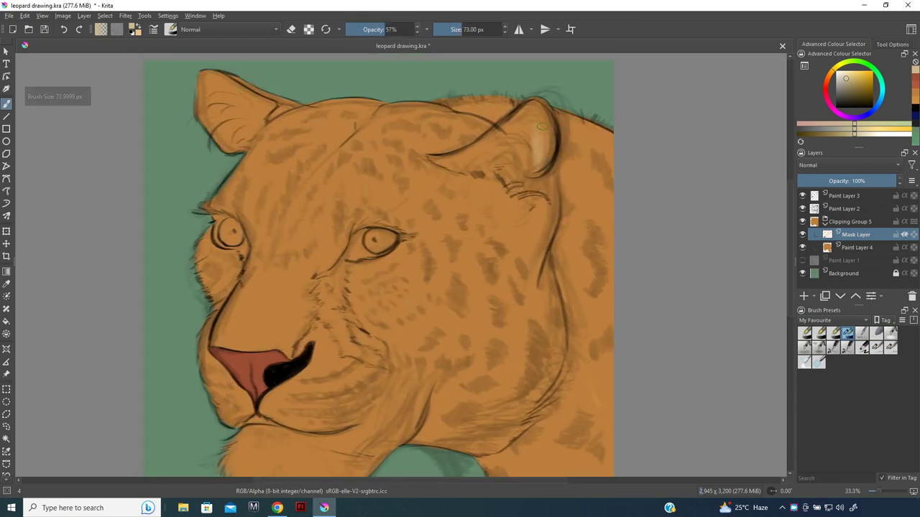
key("bracketright")
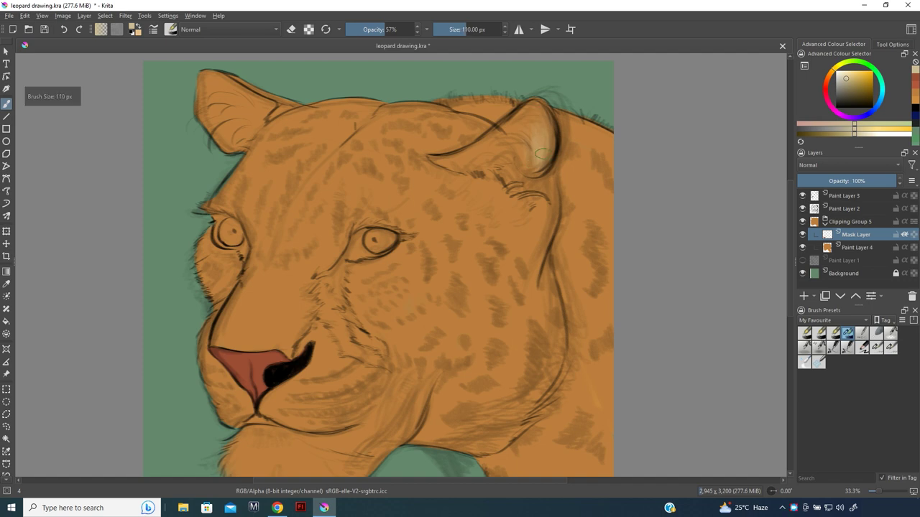
mouse_move(495, 153)
left_mouse_down()
mouse_move(507, 163)
mouse_move(530, 120)
mouse_move(530, 171)
left_mouse_up()
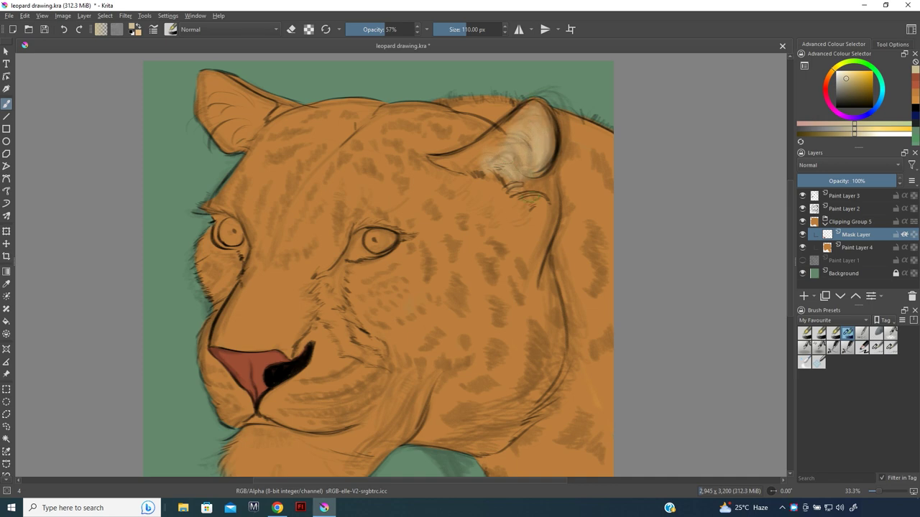
left_click_drag(520, 202, 466, 212)
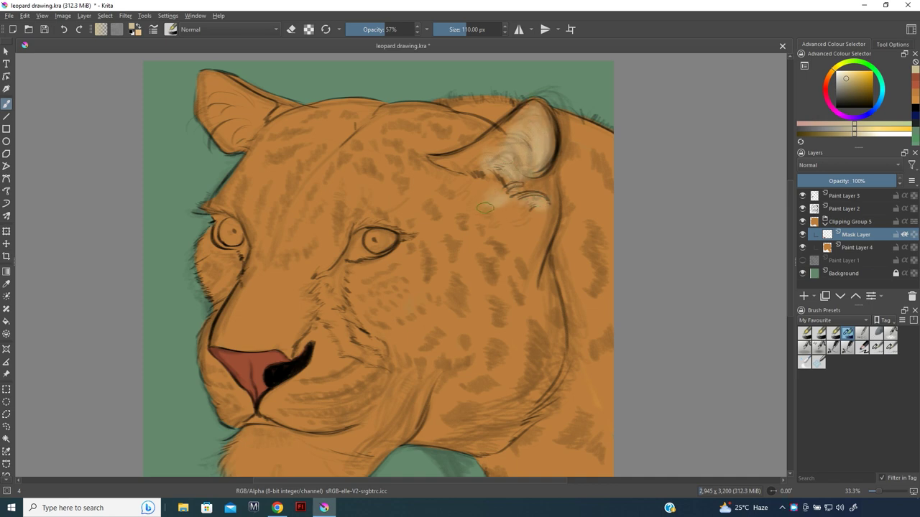
scroll(466, 212, "down", 1)
left_click_drag(386, 205, 371, 206)
mouse_move(339, 258)
left_mouse_down()
mouse_move(363, 223)
mouse_move(381, 160)
left_mouse_up()
mouse_move(363, 334)
left_mouse_down()
mouse_move(327, 347)
mouse_move(376, 350)
mouse_move(302, 338)
mouse_move(288, 367)
mouse_move(286, 344)
mouse_move(273, 352)
mouse_move(402, 351)
mouse_move(356, 381)
mouse_move(325, 361)
left_mouse_up()
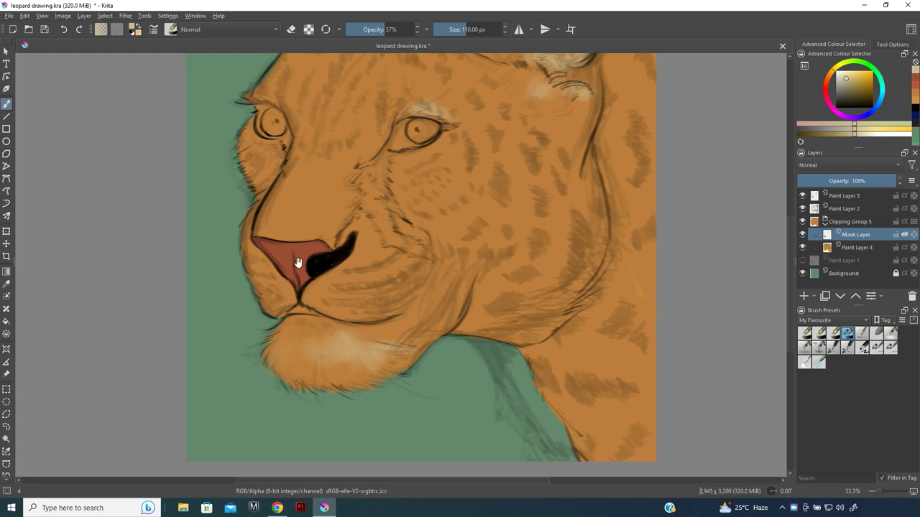
Add pale highlights in the left ear, on the muzzle, the right ear tip and above the right eye
left_click_drag(299, 260, 338, 374)
left_click_drag(317, 105, 308, 121)
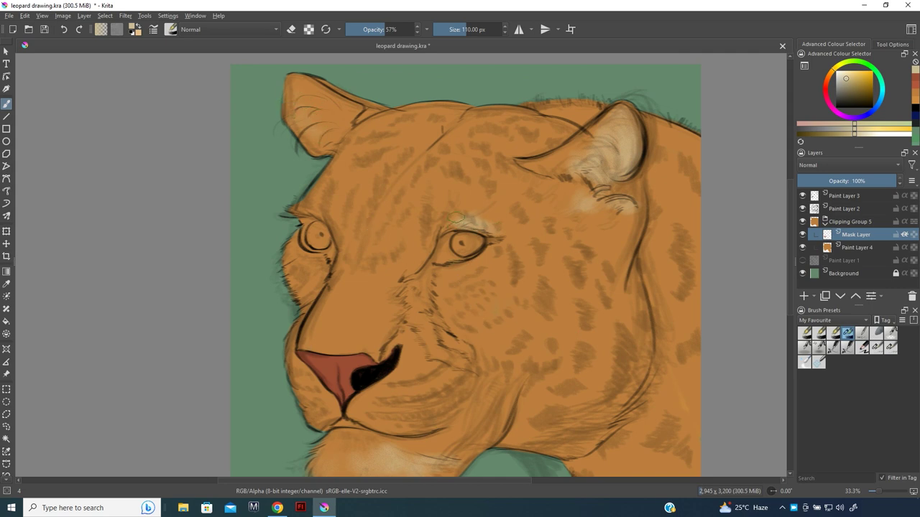
left_click_drag(374, 311, 395, 317)
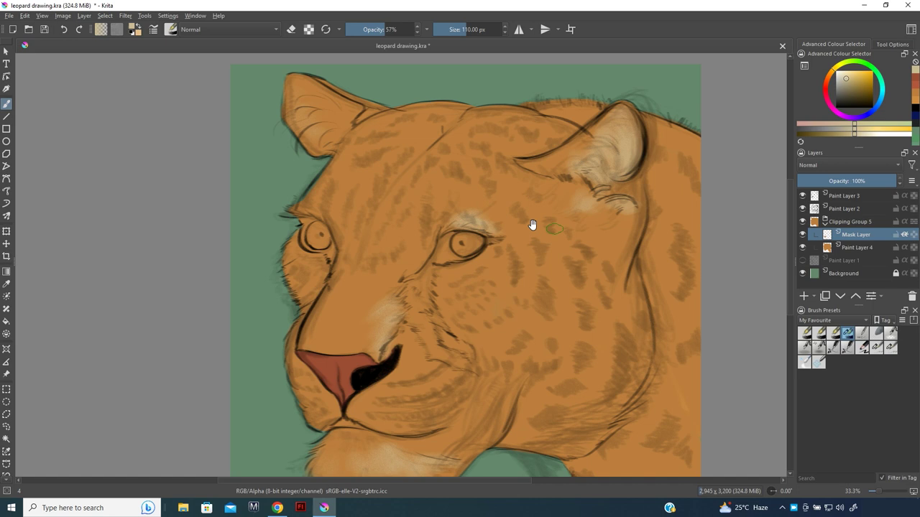
left_click_drag(552, 230, 522, 244)
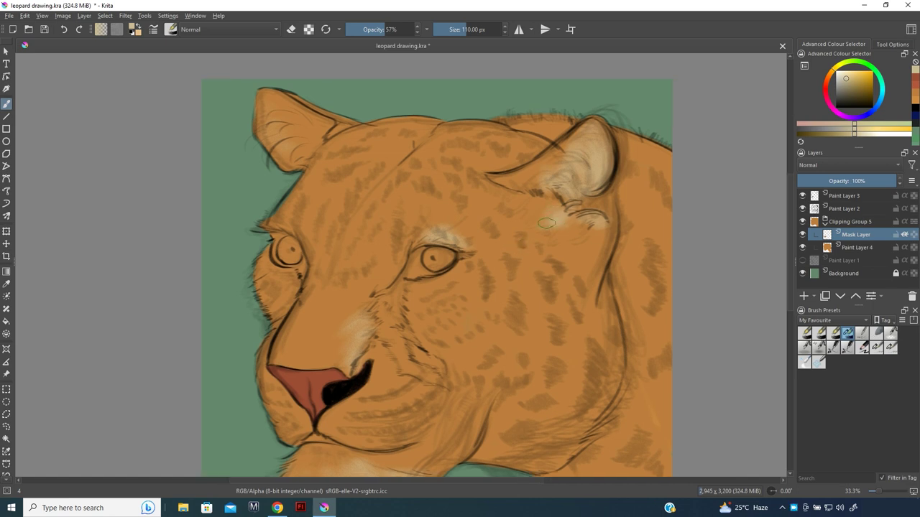
left_click_drag(575, 216, 600, 217)
left_click_drag(573, 178, 589, 171)
mouse_move(590, 124)
left_mouse_down()
mouse_move(546, 167)
mouse_move(552, 207)
left_mouse_up()
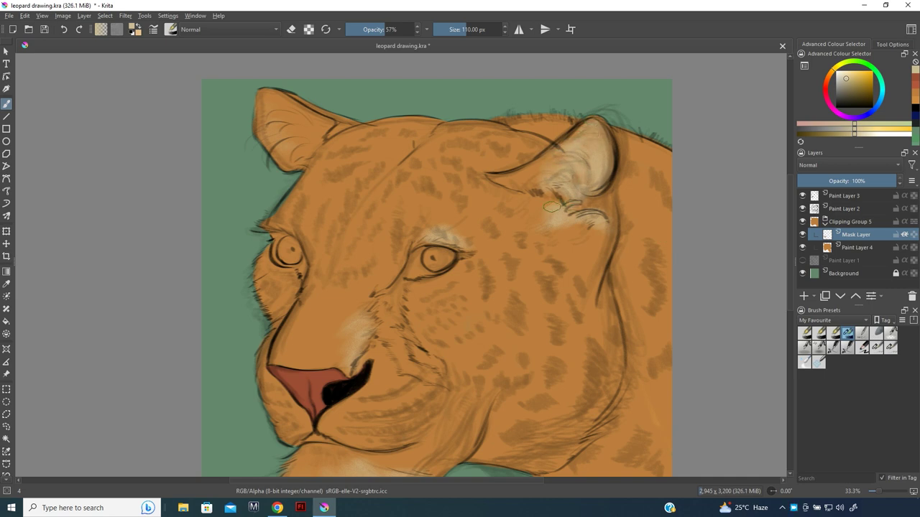
mouse_move(471, 247)
left_mouse_down()
mouse_move(450, 286)
mouse_move(469, 321)
left_mouse_up()
left_click_drag(468, 236, 413, 206)
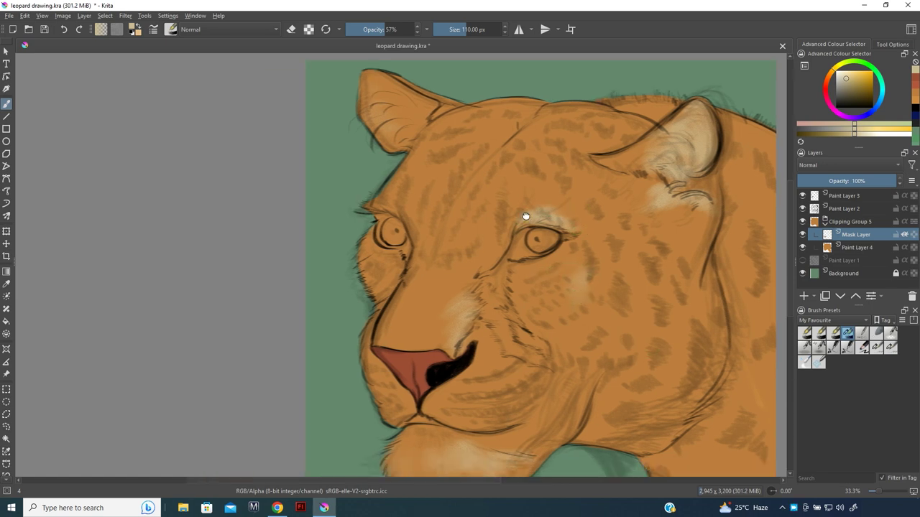
scroll(468, 207, "down", 2)
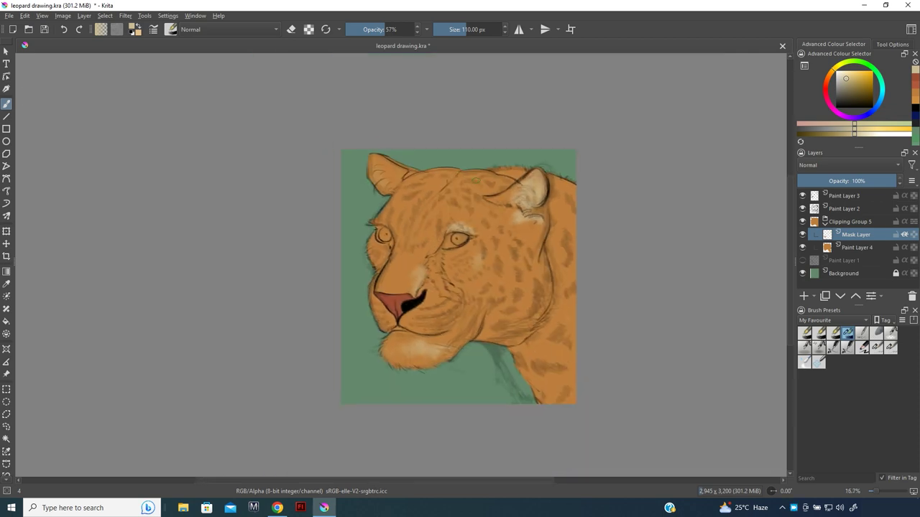
Glaze a warm golden-orange glow over the forehead, adjusting between deeper orange and golden yellow
left_click_drag(845, 78, 868, 80)
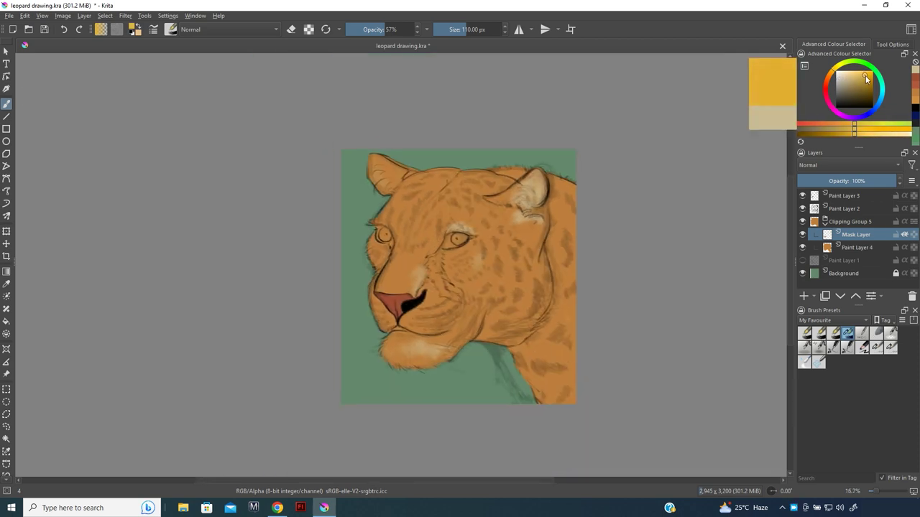
left_click_drag(868, 80, 864, 76)
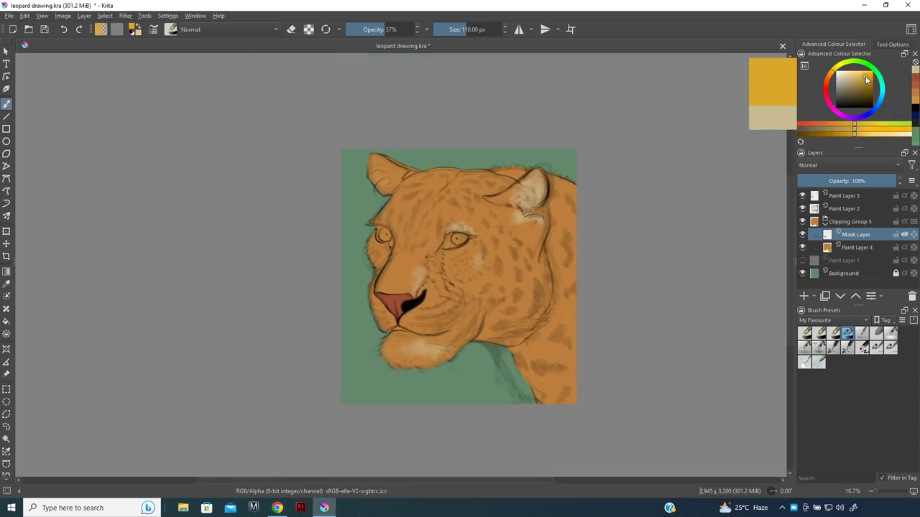
key("bracketright")
key("bracketright")
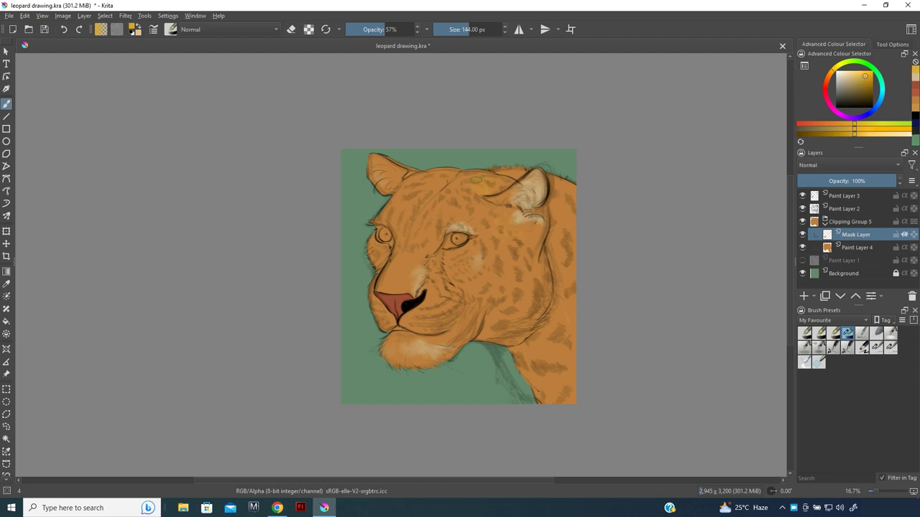
left_click_drag(557, 185, 568, 188)
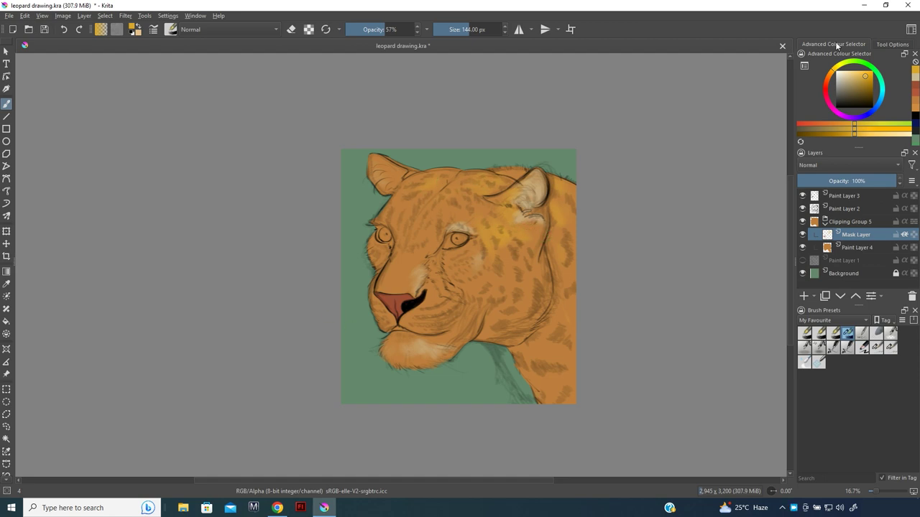
left_click_drag(862, 75, 865, 79)
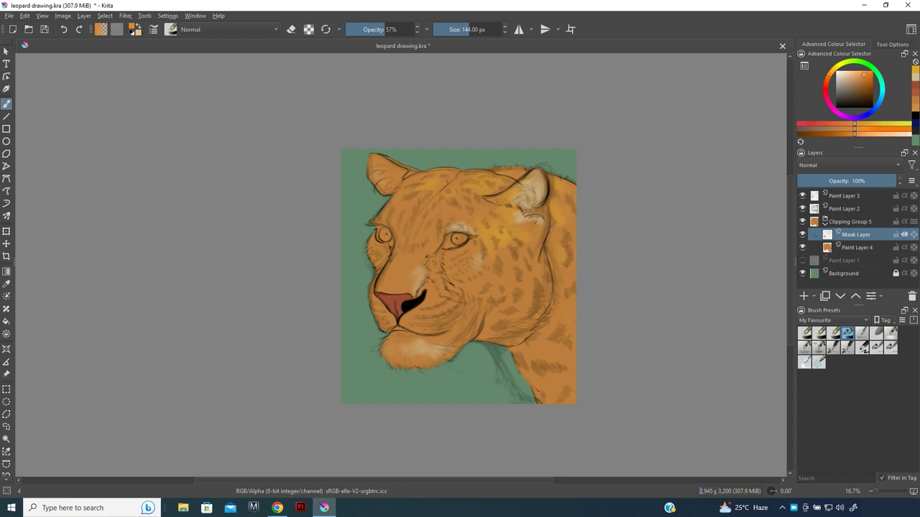
left_click_drag(858, 83, 865, 76)
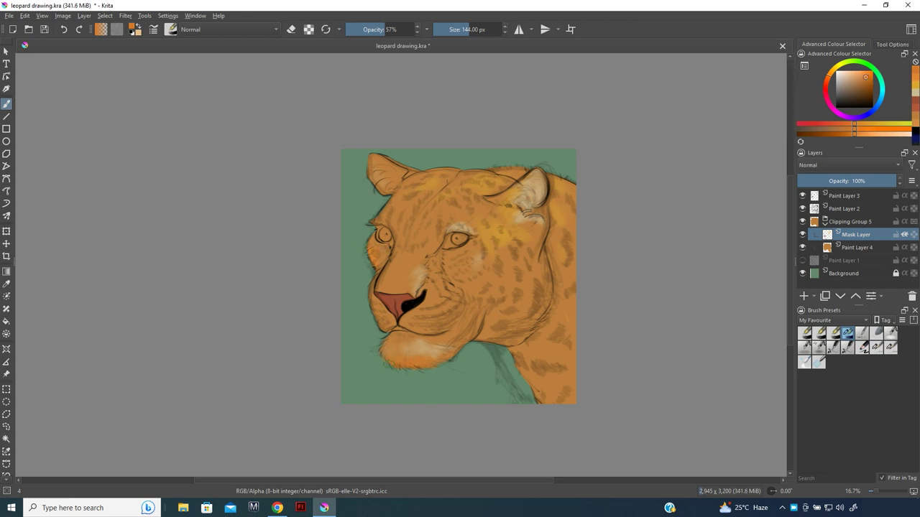
left_click_drag(479, 340, 450, 332)
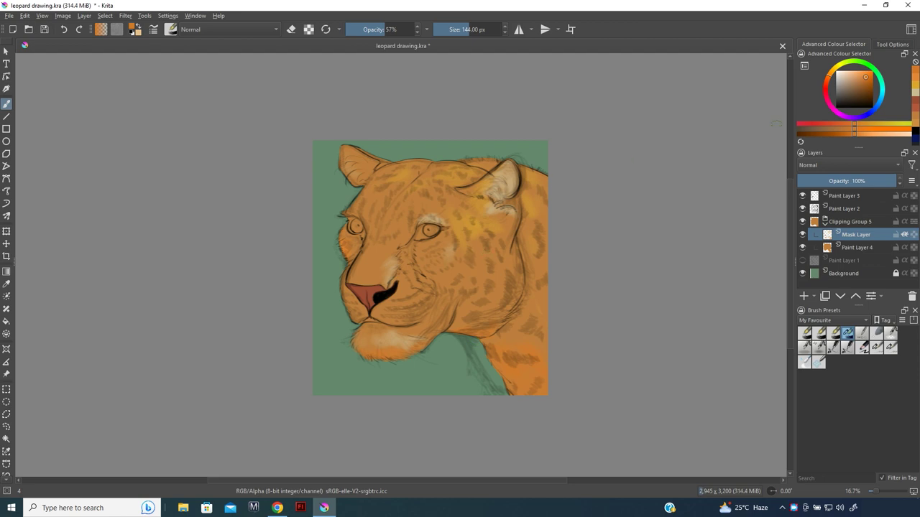
left_click_drag(835, 80, 865, 79)
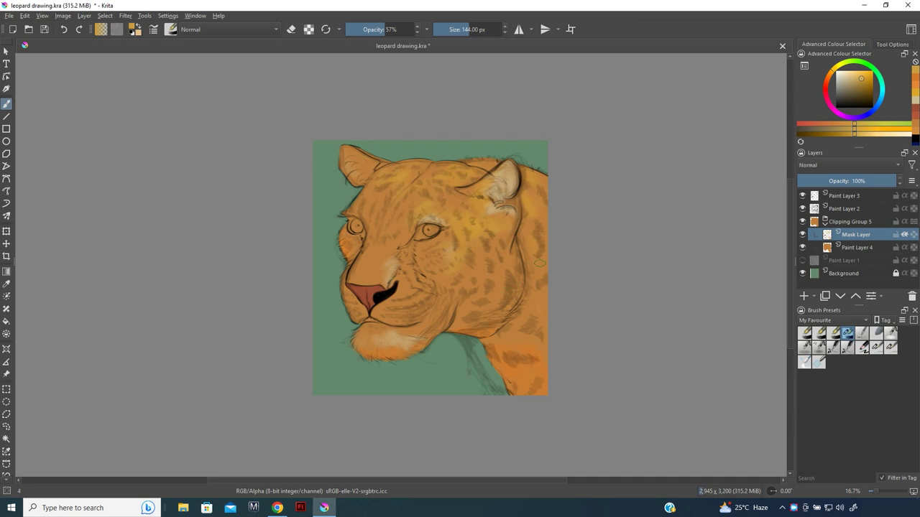
Pick a dark blue-grey, add a new paint layer above the Mask Layer and shrink the brush to 32 px
scroll(513, 195, "up", 3)
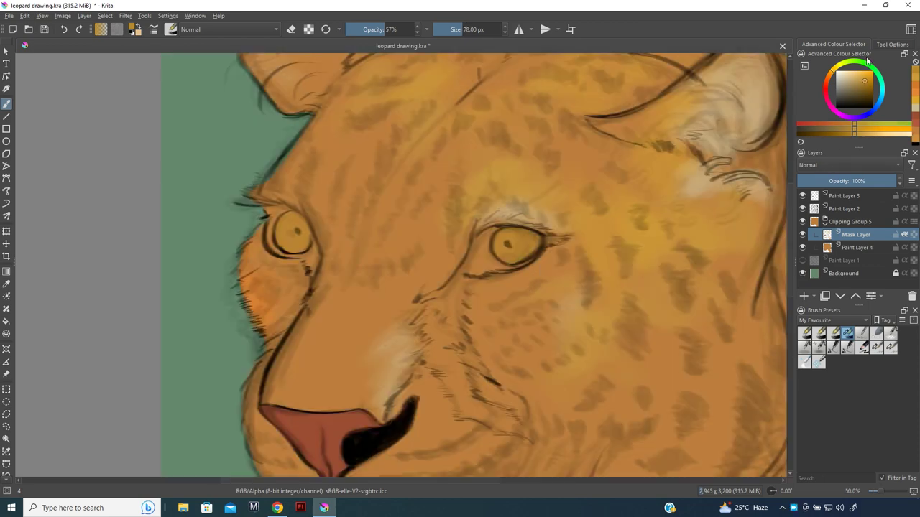
left_click_drag(864, 91, 847, 105)
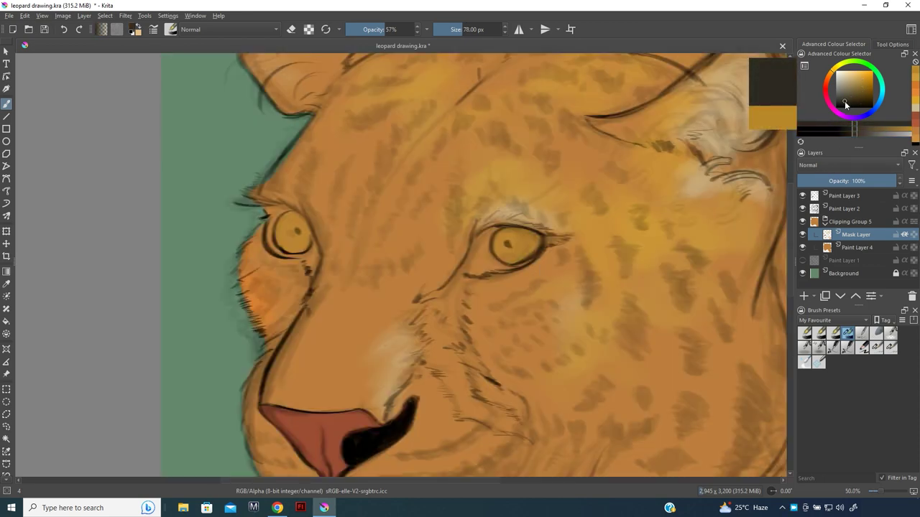
left_click(878, 108)
left_click(844, 103)
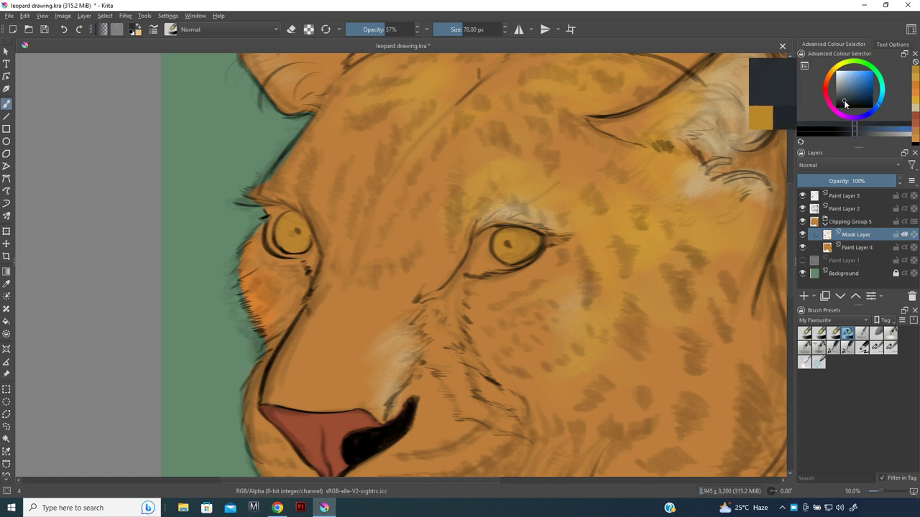
left_click(844, 104)
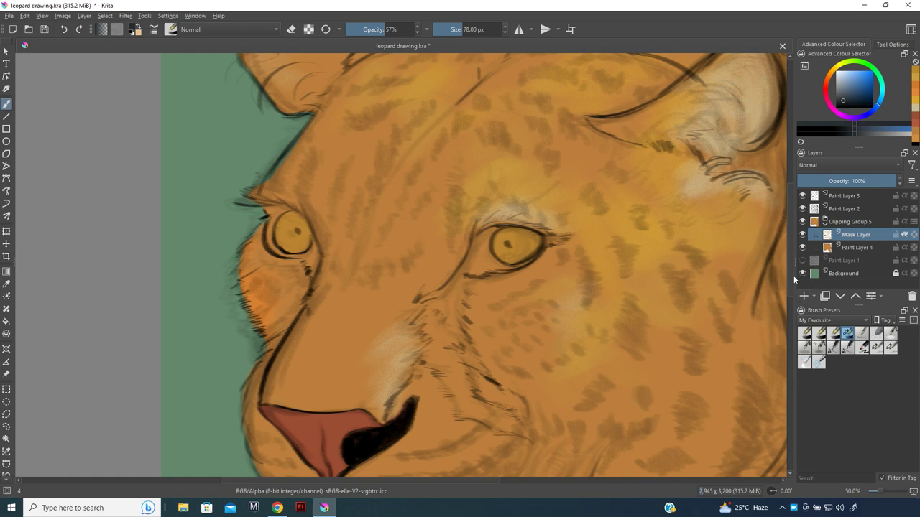
left_click(803, 296)
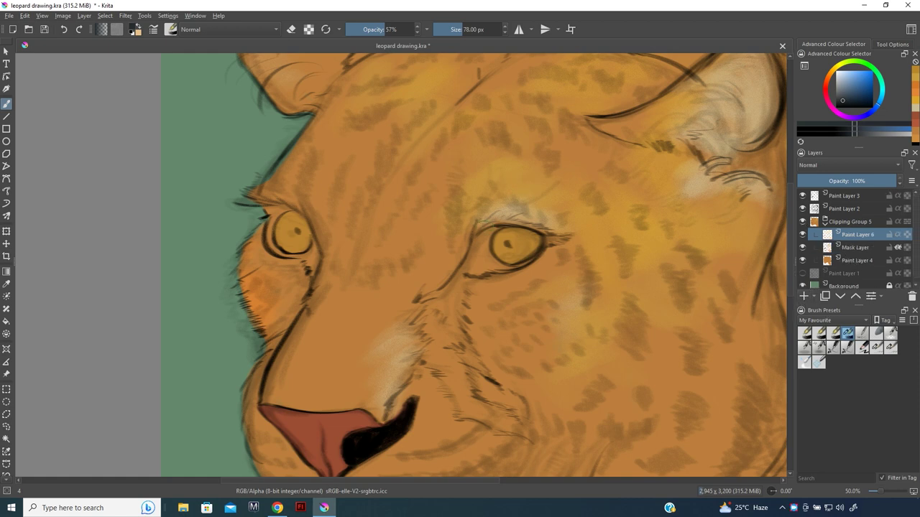
key("bracketleft")
key("bracketleft")
key("bracketleft")
key("bracketleft")
key("bracketleft")
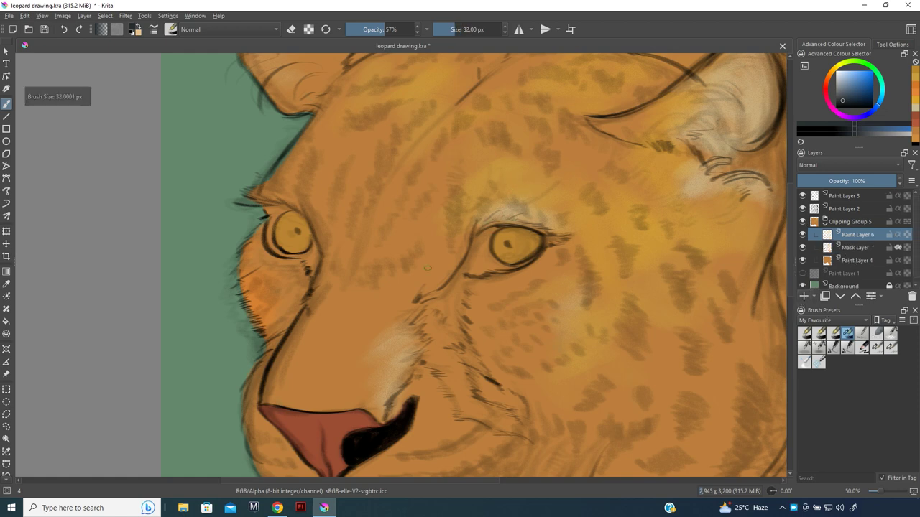
scroll(459, 287, "up", 1)
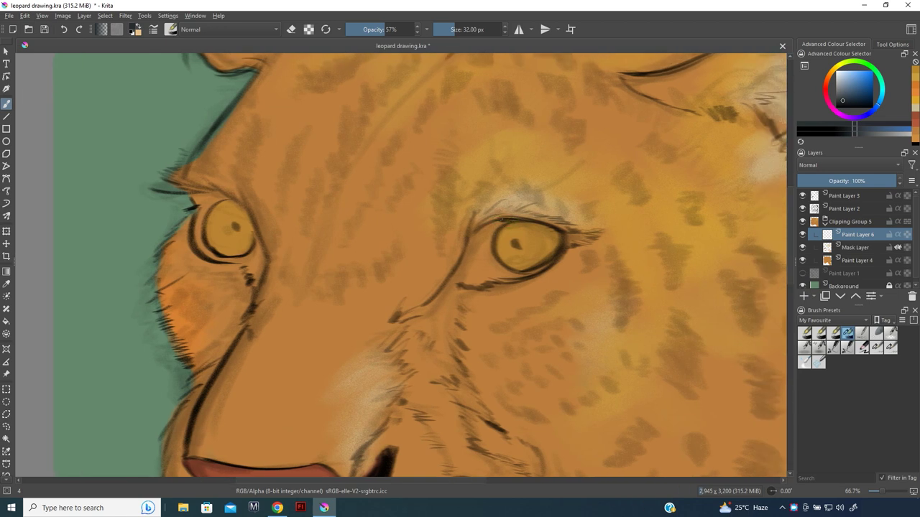
Darken the right eye's upper lid and pointed outer corner at 100% opacity
mouse_move(511, 214)
left_mouse_down()
mouse_move(562, 227)
mouse_move(511, 215)
mouse_move(471, 233)
mouse_move(496, 217)
left_mouse_up()
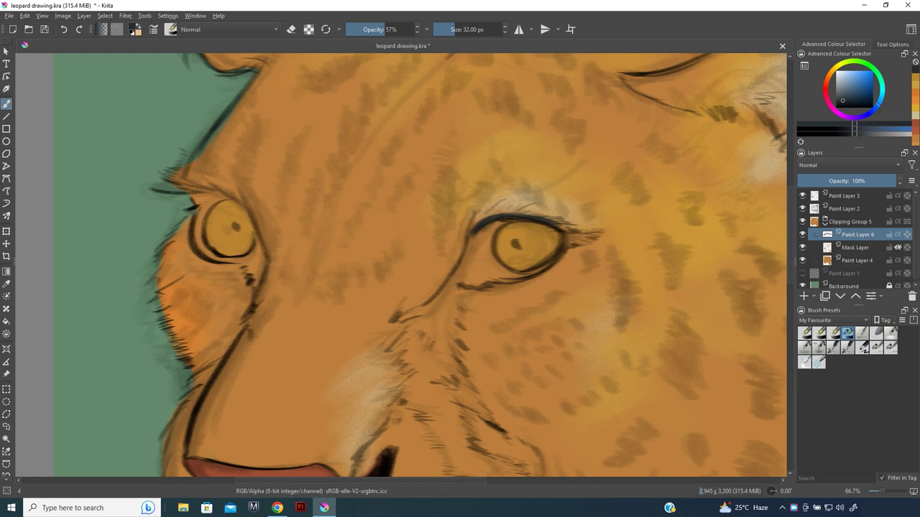
mouse_move(563, 230)
left_mouse_down()
mouse_move(590, 242)
mouse_move(564, 238)
mouse_move(586, 236)
left_mouse_up()
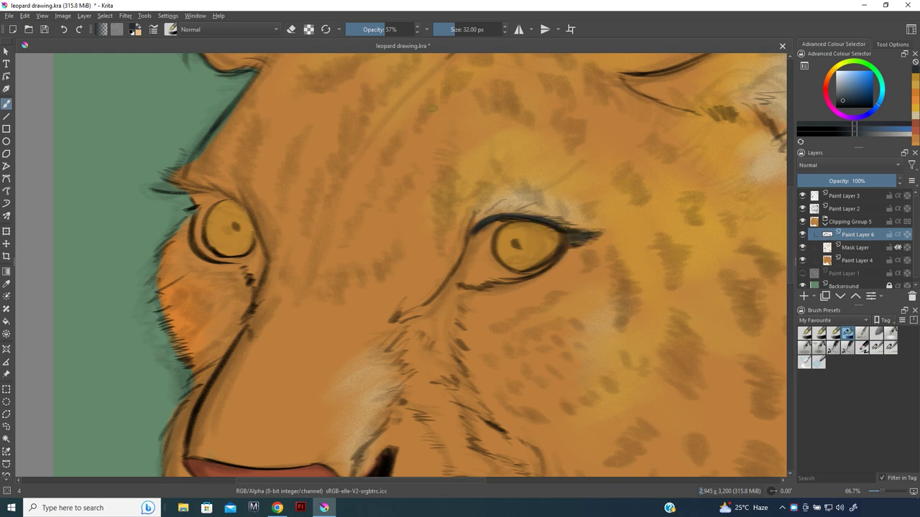
left_click(414, 29)
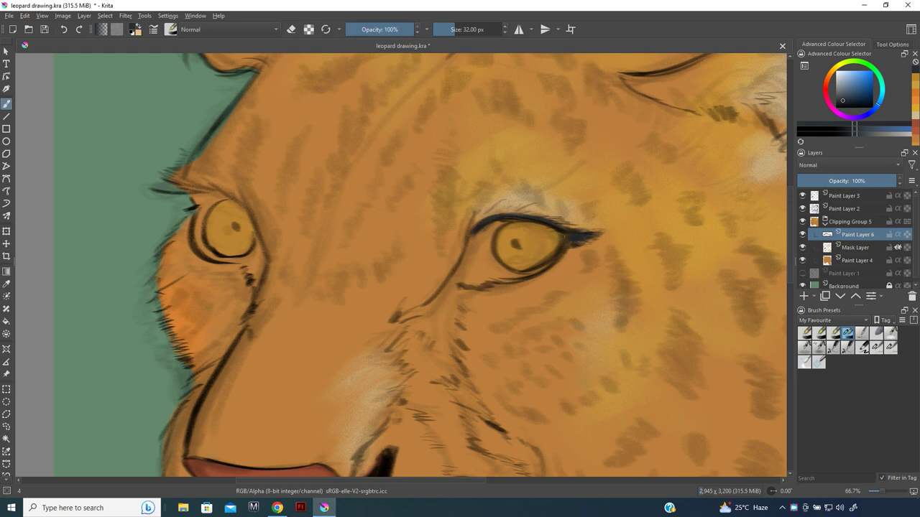
mouse_move(586, 232)
left_mouse_down()
mouse_move(607, 232)
mouse_move(567, 246)
left_mouse_up()
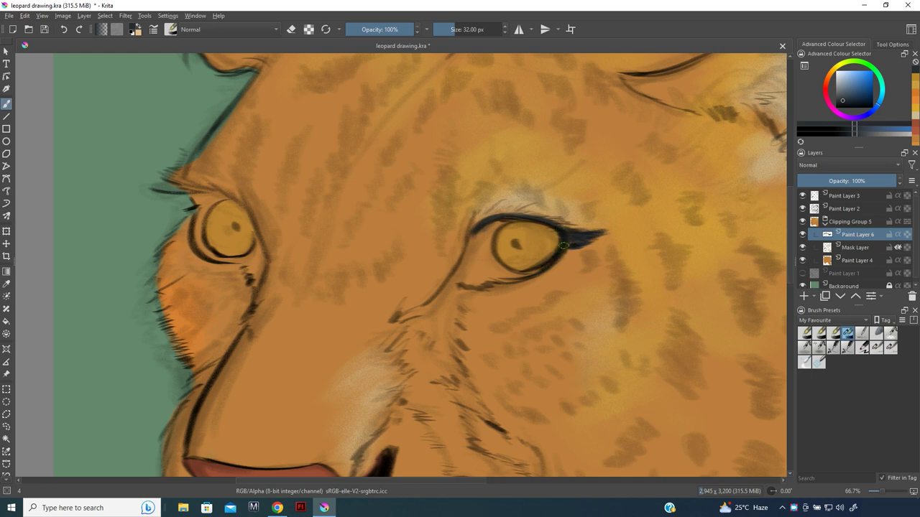
Reinforce the lower eyelid, fill the inner corner, outline the iris and add dark fur strokes below
left_click(555, 256, "ctrl")
mouse_move(554, 256)
left_mouse_down()
mouse_move(496, 275)
mouse_move(507, 279)
left_mouse_up()
left_click_drag(508, 218, 484, 229)
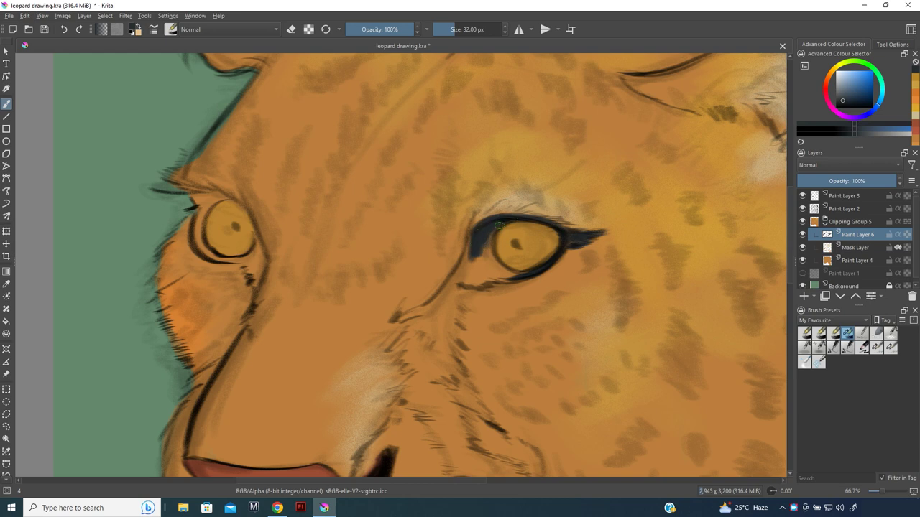
mouse_move(515, 223)
left_mouse_down()
mouse_move(475, 270)
mouse_move(500, 275)
left_mouse_up()
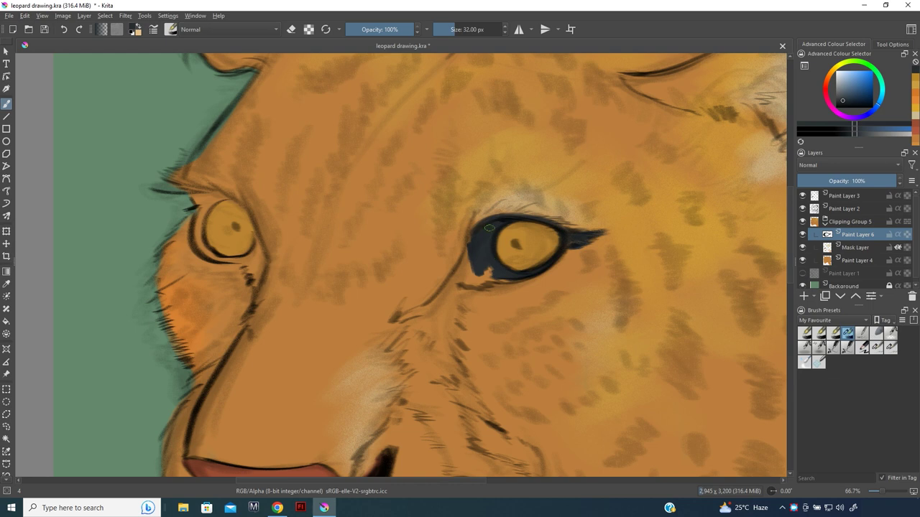
mouse_move(457, 257)
left_mouse_down()
mouse_move(462, 238)
mouse_move(508, 259)
mouse_move(467, 270)
mouse_move(433, 266)
mouse_move(474, 238)
mouse_move(487, 248)
mouse_move(457, 243)
mouse_move(459, 230)
mouse_move(474, 254)
mouse_move(524, 250)
left_mouse_up()
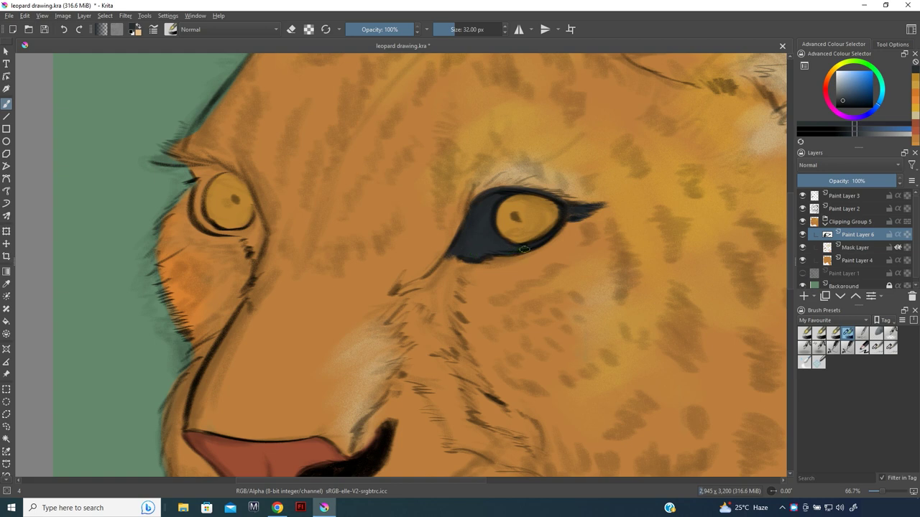
left_click_drag(454, 253, 453, 283)
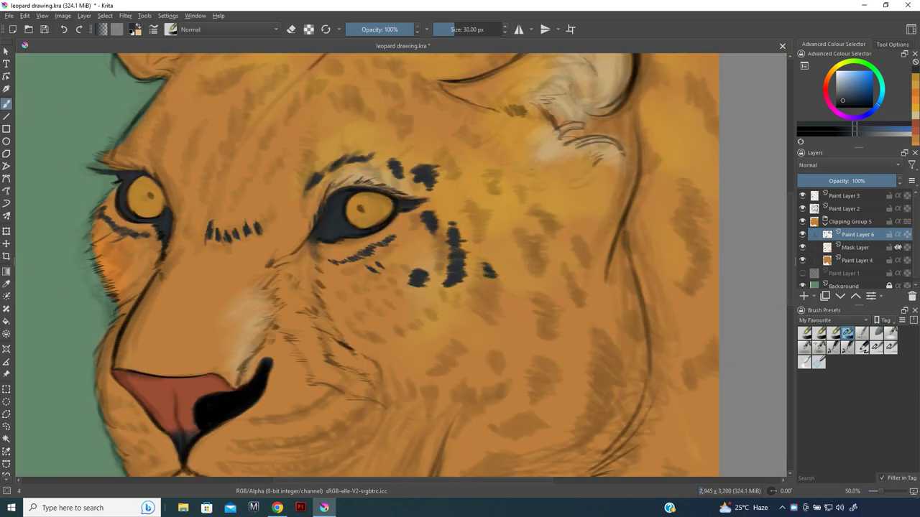
Enlarge the cheek spot cluster and add small dark spots above, right, below and left of it
mouse_move(482, 280)
left_mouse_down()
mouse_move(503, 288)
mouse_move(506, 309)
mouse_move(496, 319)
left_mouse_up()
mouse_move(473, 310)
left_mouse_down()
mouse_move(484, 305)
mouse_move(482, 317)
left_mouse_up()
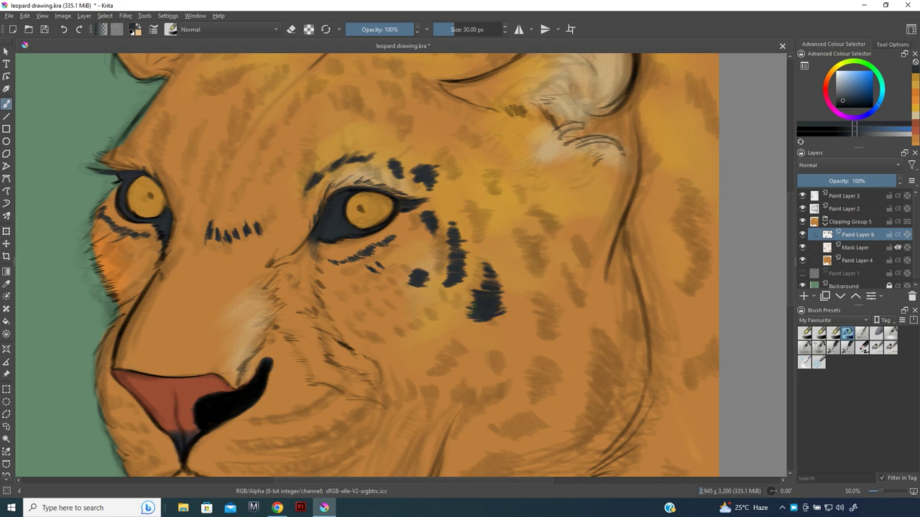
left_click_drag(467, 320, 489, 324)
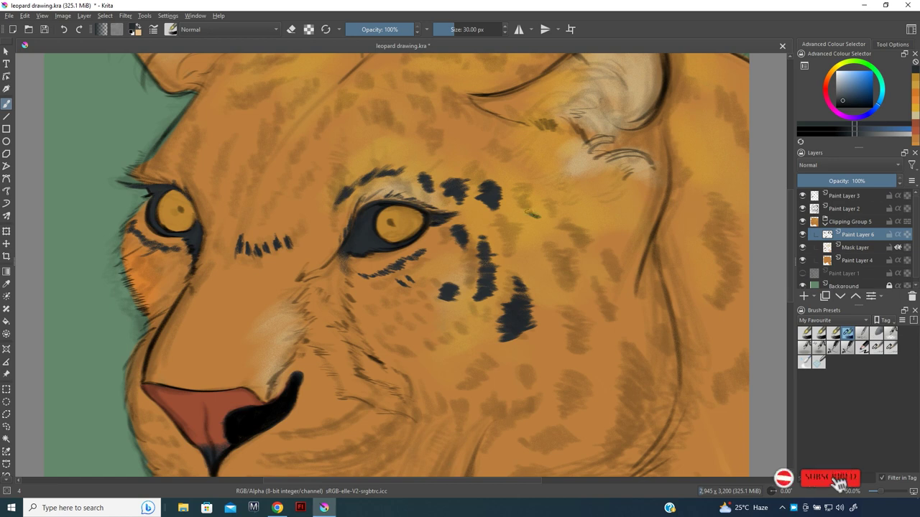
mouse_move(523, 215)
left_mouse_down()
mouse_move(536, 219)
mouse_move(515, 249)
mouse_move(510, 237)
mouse_move(523, 224)
mouse_move(520, 238)
left_mouse_up()
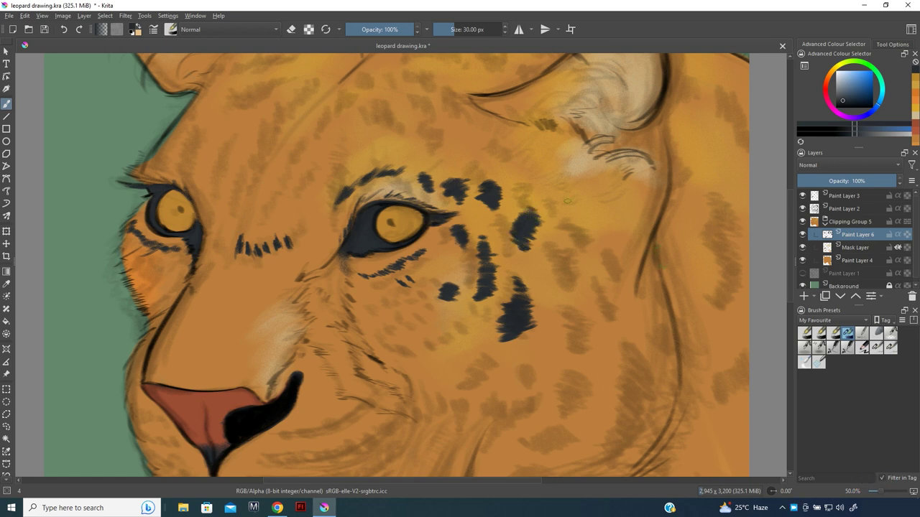
mouse_move(546, 267)
left_mouse_down()
mouse_move(578, 282)
mouse_move(541, 270)
mouse_move(568, 289)
mouse_move(557, 301)
left_mouse_up()
mouse_move(538, 365)
left_mouse_down()
mouse_move(526, 374)
mouse_move(538, 376)
left_mouse_up()
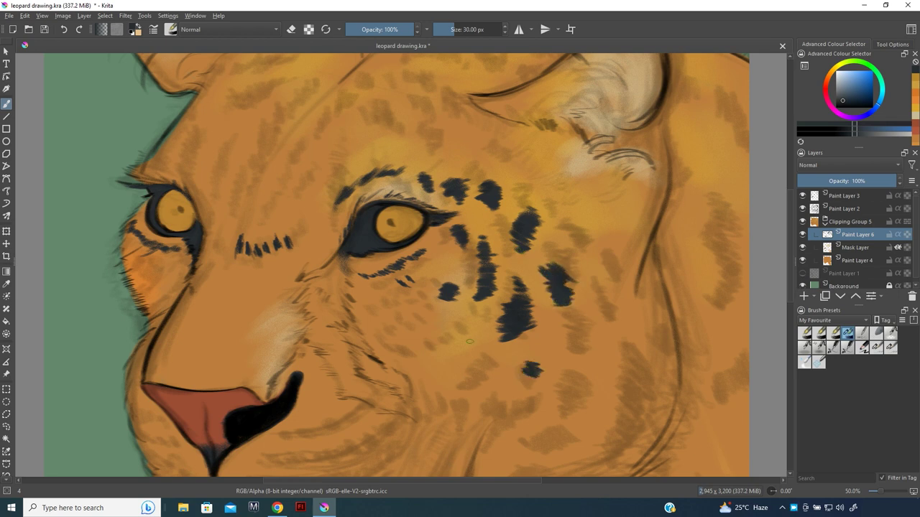
mouse_move(468, 328)
left_mouse_down()
mouse_move(482, 338)
mouse_move(457, 353)
mouse_move(496, 345)
mouse_move(461, 362)
left_mouse_up()
With a brush of about 51 px, paint dark spots across the shoulder and one on the cheek
key("2")
key("bracketright")
key("bracketright")
key("bracketright")
key("bracketleft")
key("bracketleft")
left_click_drag(495, 316, 473, 336)
mouse_move(532, 332)
left_mouse_down()
mouse_move(519, 340)
mouse_move(549, 273)
mouse_move(544, 282)
left_mouse_up()
left_click_drag(546, 243, 546, 263)
mouse_move(546, 220)
left_mouse_down()
mouse_move(545, 240)
mouse_move(518, 234)
left_mouse_up()
left_click_drag(516, 200, 509, 210)
mouse_move(514, 242)
left_mouse_down()
mouse_move(517, 261)
mouse_move(498, 276)
mouse_move(494, 312)
mouse_move(446, 292)
mouse_move(434, 313)
mouse_move(407, 304)
mouse_move(434, 292)
mouse_move(451, 316)
left_mouse_up()
At 44 px, paint dark spots over the cheek, forehead, head top and beside the left eye
key("bracketleft")
key("bracketright")
left_click_drag(454, 162, 470, 171)
mouse_move(452, 117)
left_mouse_down()
mouse_move(434, 119)
mouse_move(456, 124)
mouse_move(414, 157)
mouse_move(431, 161)
mouse_move(396, 158)
mouse_move(369, 177)
mouse_move(357, 164)
mouse_move(353, 188)
left_mouse_up()
left_click_drag(421, 129, 441, 142)
mouse_move(416, 122)
left_mouse_down()
mouse_move(404, 126)
mouse_move(420, 134)
mouse_move(402, 128)
mouse_move(399, 105)
mouse_move(391, 106)
left_mouse_up()
mouse_move(463, 110)
left_mouse_down()
mouse_move(478, 119)
mouse_move(447, 92)
mouse_move(416, 91)
mouse_move(336, 101)
mouse_move(309, 125)
mouse_move(309, 109)
left_mouse_up()
mouse_move(302, 150)
left_mouse_down()
mouse_move(281, 165)
mouse_move(281, 189)
left_mouse_up()
mouse_move(292, 134)
left_mouse_down()
mouse_move(264, 171)
mouse_move(275, 153)
mouse_move(308, 163)
mouse_move(301, 207)
left_mouse_up()
Add more dark spots across the forehead above and beside the left eye
mouse_move(306, 174)
left_mouse_down()
mouse_move(302, 204)
mouse_move(314, 190)
left_mouse_up()
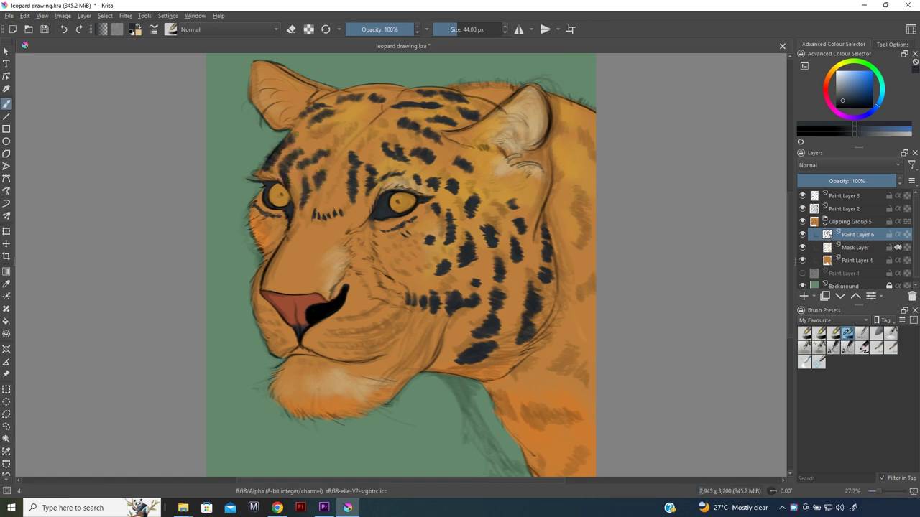
mouse_move(360, 113)
left_mouse_down()
mouse_move(349, 138)
mouse_move(333, 147)
mouse_move(333, 128)
mouse_move(314, 150)
mouse_move(308, 142)
left_mouse_up()
left_click_drag(332, 132, 326, 142)
left_click_drag(388, 109, 323, 202)
left_click_drag(338, 180, 315, 210)
left_click_drag(351, 138, 336, 159)
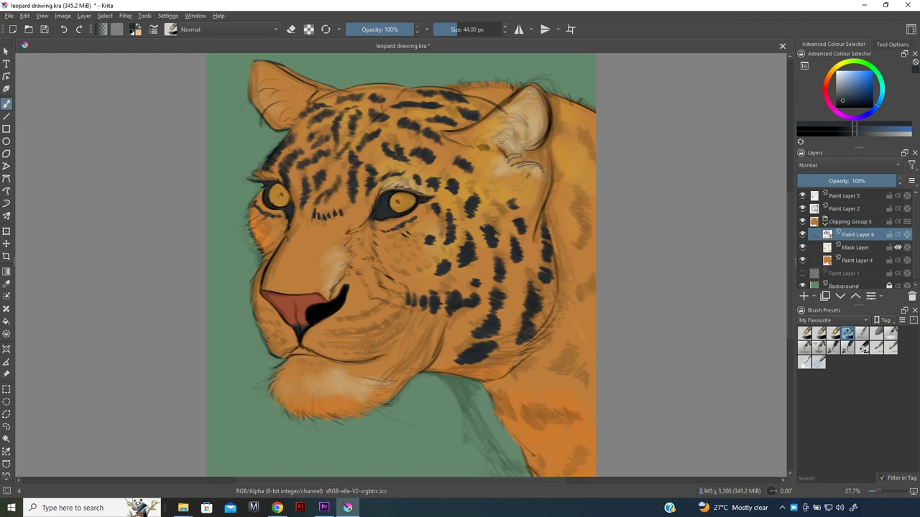
Paint small fur strokes below the right eye, then dark spots on the lower neck and shoulder
mouse_move(416, 230)
left_mouse_down()
mouse_move(370, 247)
mouse_move(386, 260)
left_mouse_up()
mouse_move(392, 253)
left_mouse_down()
mouse_move(380, 264)
mouse_move(406, 269)
mouse_move(383, 278)
mouse_move(418, 288)
mouse_move(404, 290)
left_mouse_up()
left_click_drag(453, 257, 428, 281)
mouse_move(492, 381)
left_mouse_down()
mouse_move(493, 411)
mouse_move(594, 424)
mouse_move(585, 418)
left_mouse_up()
left_click_drag(562, 460, 533, 474)
left_click_drag(594, 443, 580, 475)
left_click_drag(595, 438, 582, 450)
Paint dark spots on the right cheek and dark strokes behind and below the right ear
left_click_drag(562, 225, 572, 244)
left_click_drag(570, 220, 569, 257)
left_click_drag(566, 250, 560, 275)
mouse_move(555, 118)
left_mouse_down()
mouse_move(553, 133)
mouse_move(569, 137)
mouse_move(549, 140)
mouse_move(552, 196)
mouse_move(585, 192)
mouse_move(582, 213)
left_mouse_up()
left_click_drag(579, 129, 589, 145)
mouse_move(590, 133)
left_mouse_down()
mouse_move(592, 164)
mouse_move(536, 208)
left_mouse_up()
Save the painting and brush a dark mouth line under the nose with a 55 px brush
key("bracketright")
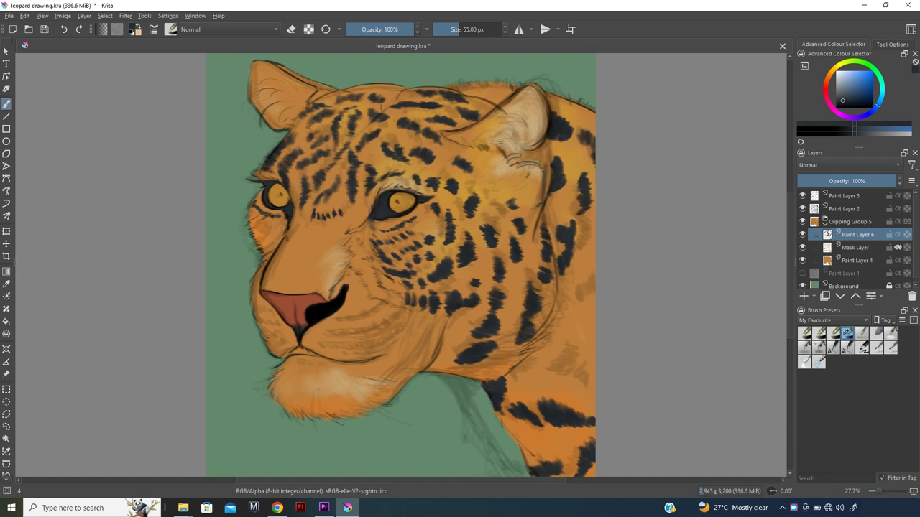
key("ctrl+s")
left_click_drag(535, 393, 560, 340)
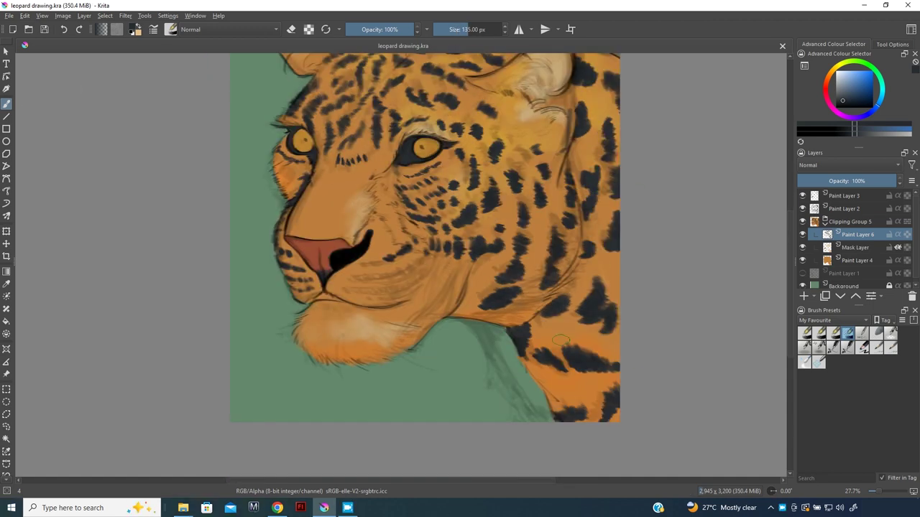
mouse_move(337, 300)
left_mouse_down()
mouse_move(319, 298)
mouse_move(373, 315)
mouse_move(424, 301)
mouse_move(350, 311)
left_mouse_up()
Darken the fur under the jaw, across the chin and on the lower cheek with soft strokes
mouse_move(407, 335)
left_mouse_down()
mouse_move(427, 316)
mouse_move(386, 334)
mouse_move(377, 326)
mouse_move(393, 336)
left_mouse_up()
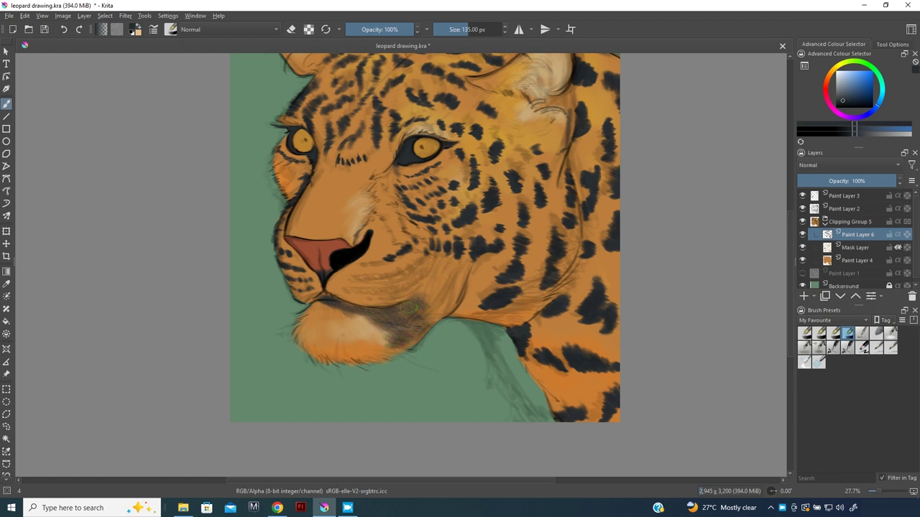
left_click_drag(426, 309, 429, 295)
mouse_move(342, 315)
left_mouse_down()
mouse_move(315, 323)
mouse_move(324, 305)
mouse_move(403, 334)
left_mouse_up()
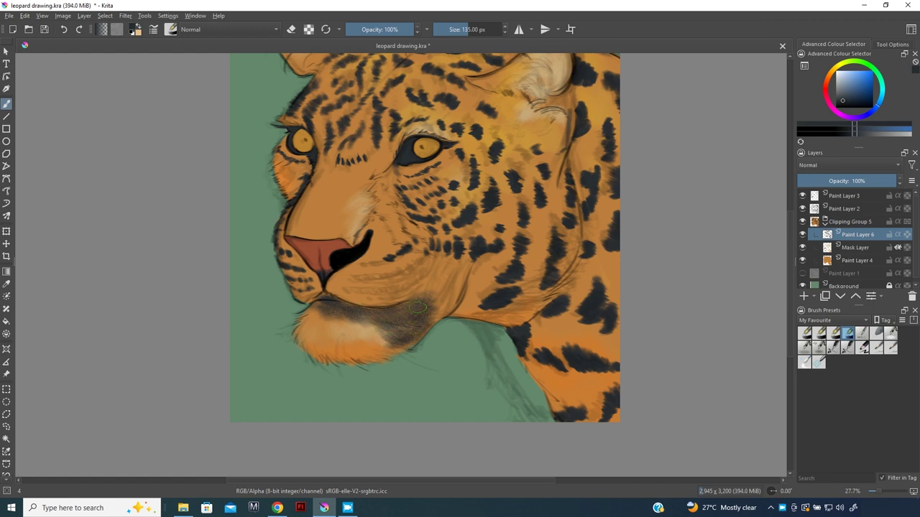
mouse_move(425, 290)
left_mouse_down()
mouse_move(443, 283)
mouse_move(441, 319)
mouse_move(427, 305)
mouse_move(453, 253)
mouse_move(451, 291)
mouse_move(431, 325)
left_mouse_up()
mouse_move(426, 262)
left_mouse_down()
mouse_move(388, 314)
mouse_move(442, 281)
left_mouse_up()
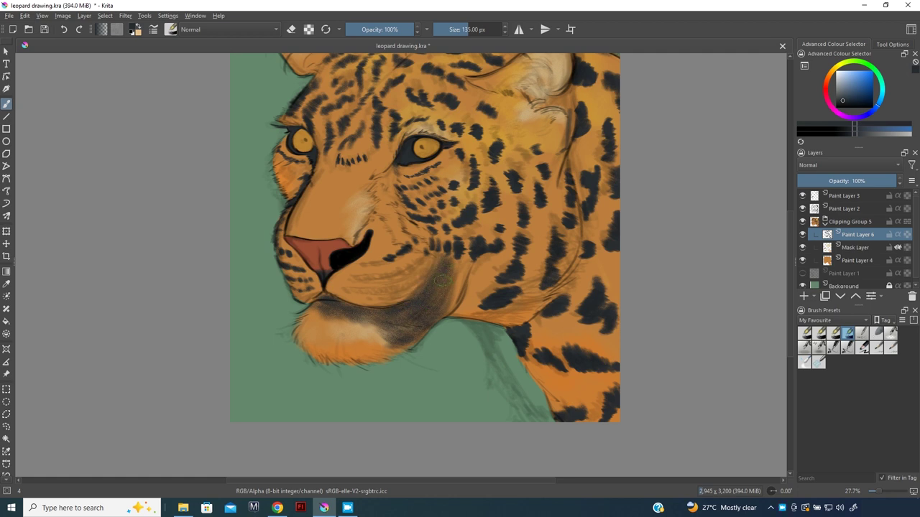
mouse_move(401, 336)
left_mouse_down()
mouse_move(424, 323)
mouse_move(394, 316)
mouse_move(392, 327)
mouse_move(311, 305)
mouse_move(327, 325)
mouse_move(377, 325)
left_mouse_up()
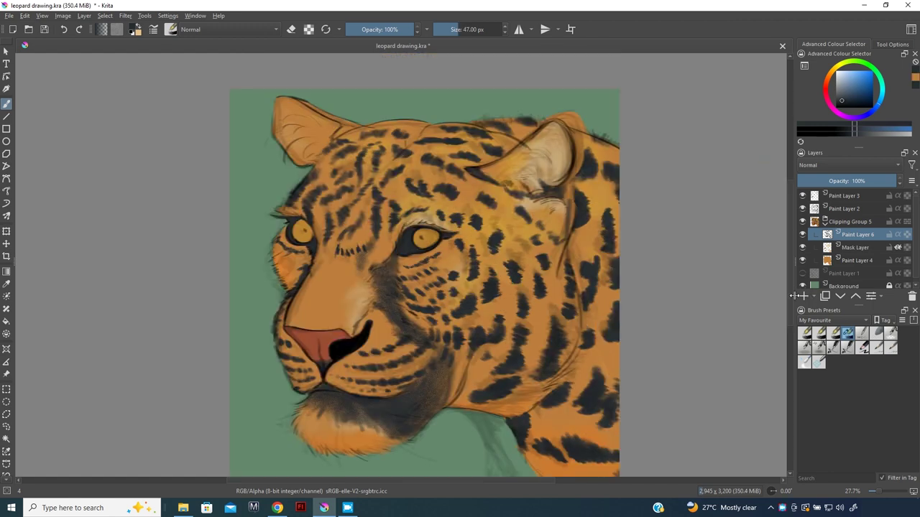
Add a new paint layer with a light blue colour and set its blending mode to Multiply
left_click(802, 296)
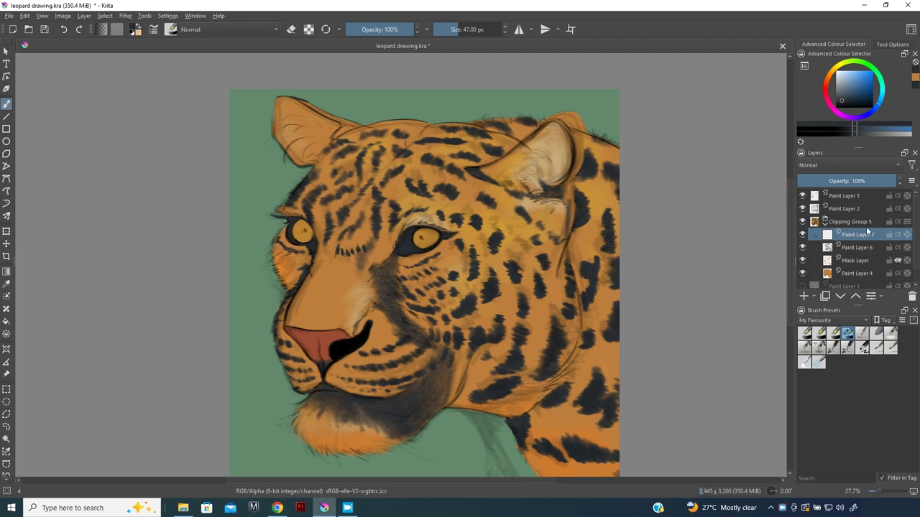
left_click(845, 92)
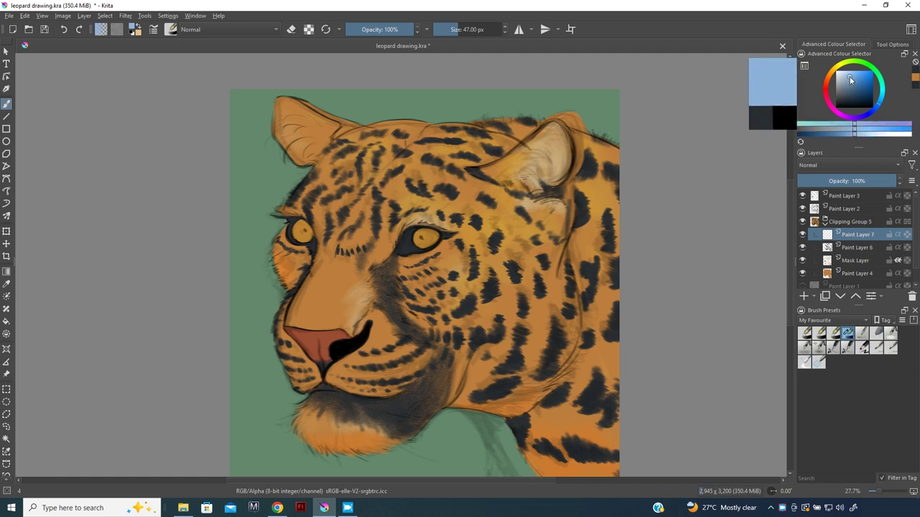
left_click(823, 164)
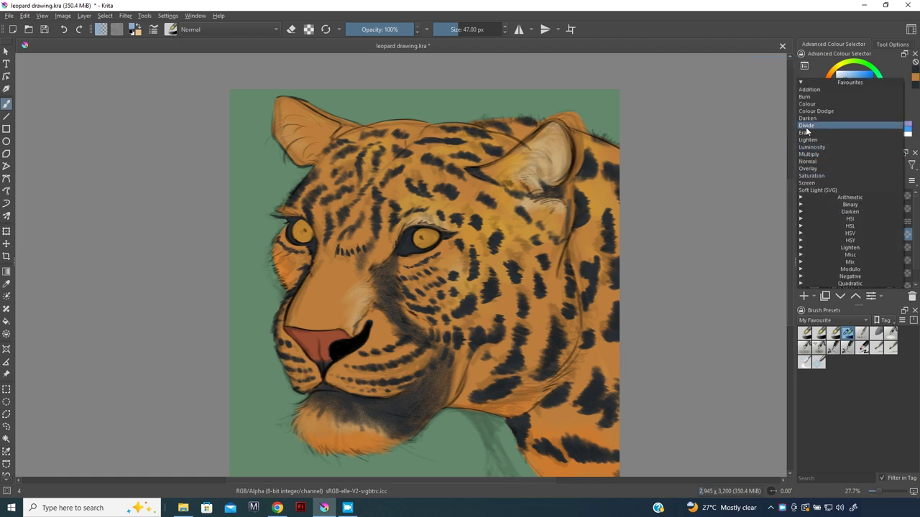
left_click(807, 168)
left_click(820, 165)
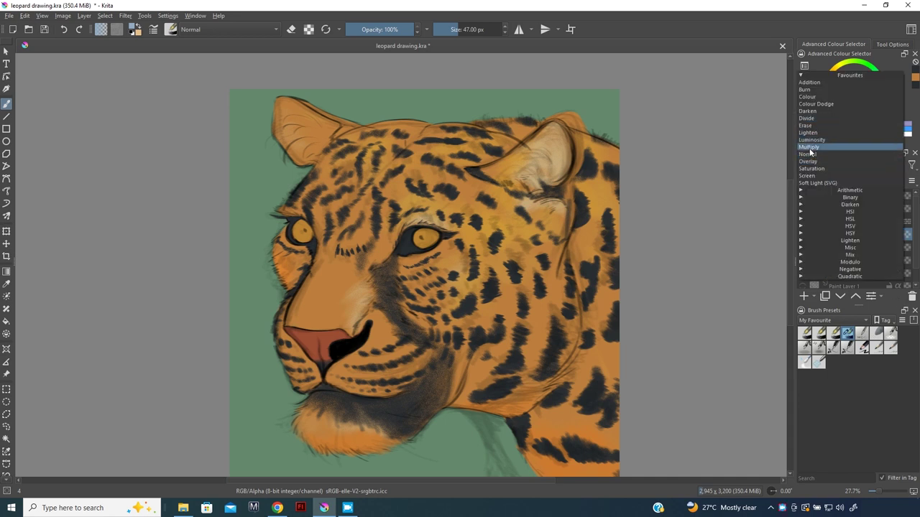
left_click(817, 161)
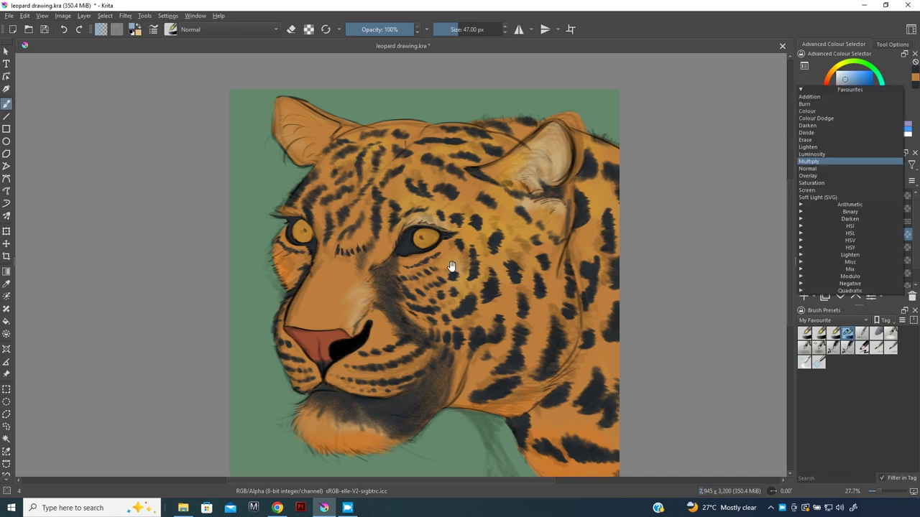
With a bigger brush, shade the head's right edge, the neck below the ear and the shoulder spots
left_click_drag(503, 219, 569, 220)
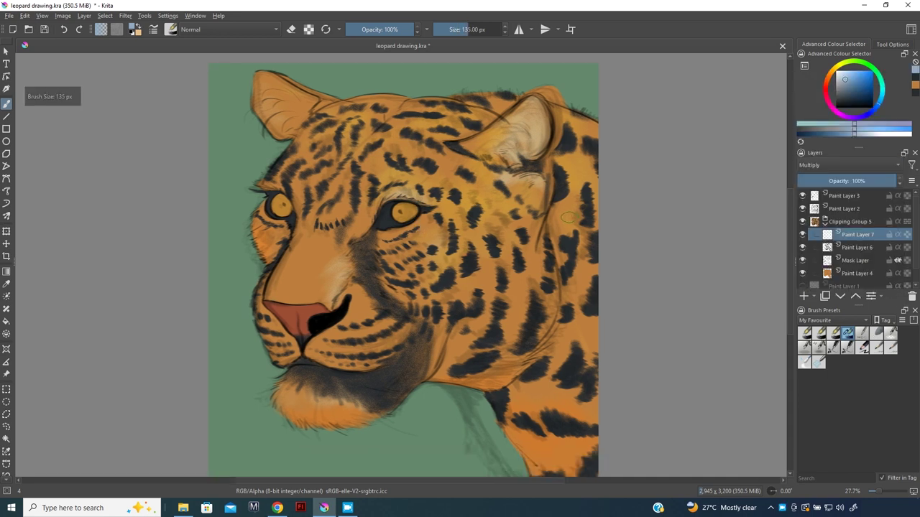
left_click_drag(595, 241, 579, 325)
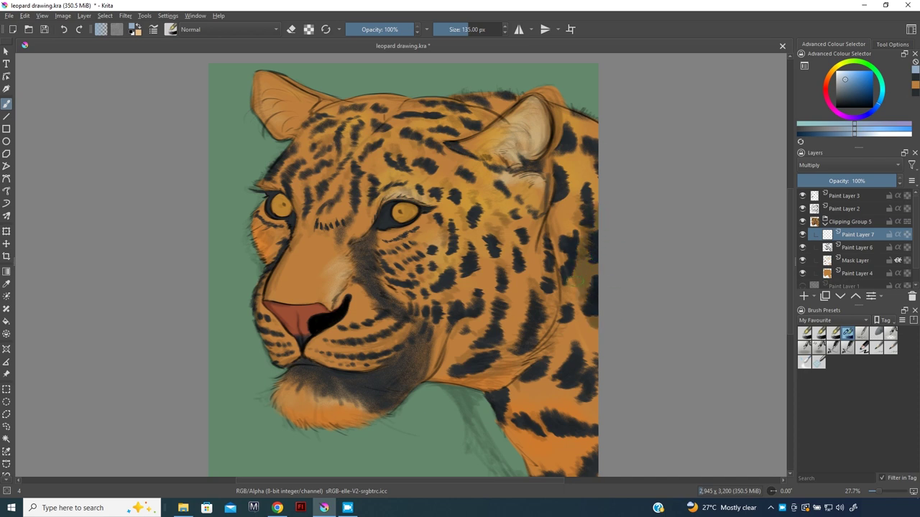
mouse_move(590, 280)
left_mouse_down()
mouse_move(578, 270)
mouse_move(584, 344)
left_mouse_up()
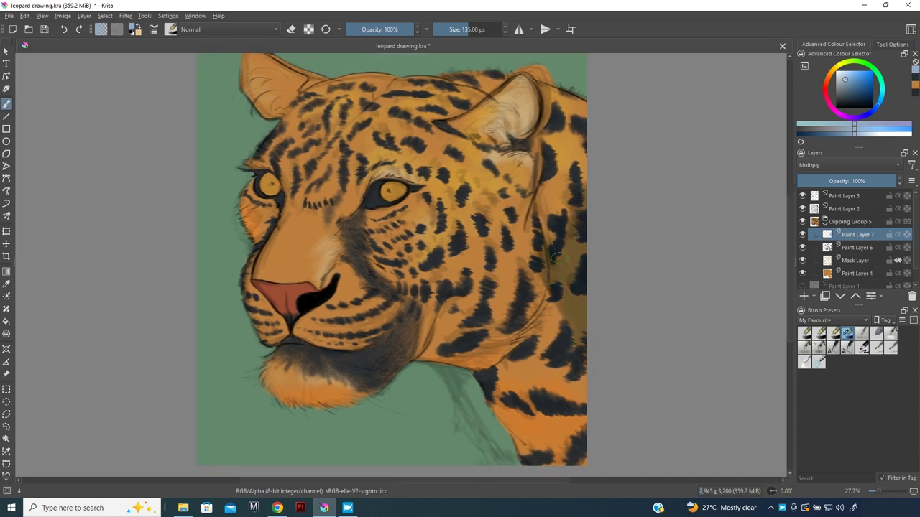
left_click_drag(569, 217, 572, 200)
mouse_move(527, 246)
left_mouse_down()
mouse_move(523, 210)
mouse_move(503, 205)
mouse_move(521, 159)
mouse_move(512, 223)
mouse_move(538, 287)
left_mouse_up()
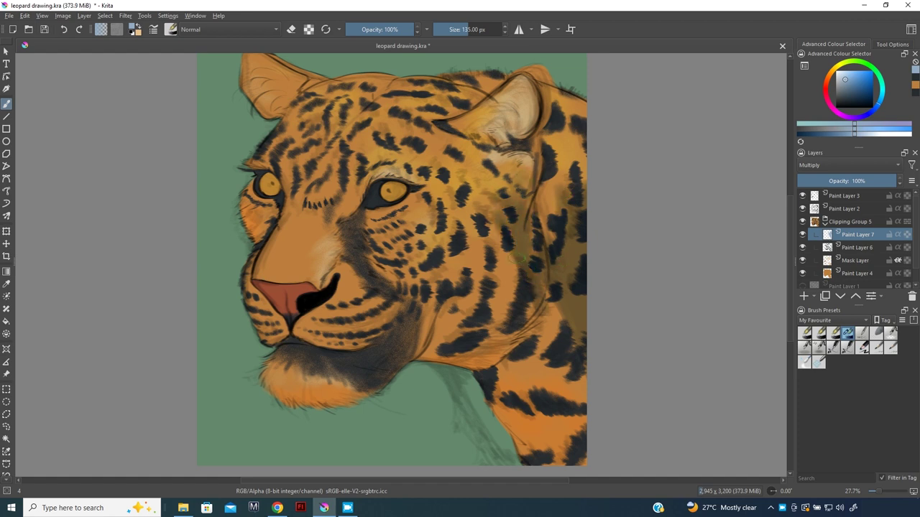
left_click_drag(503, 229, 531, 327)
left_click_drag(497, 301, 488, 324)
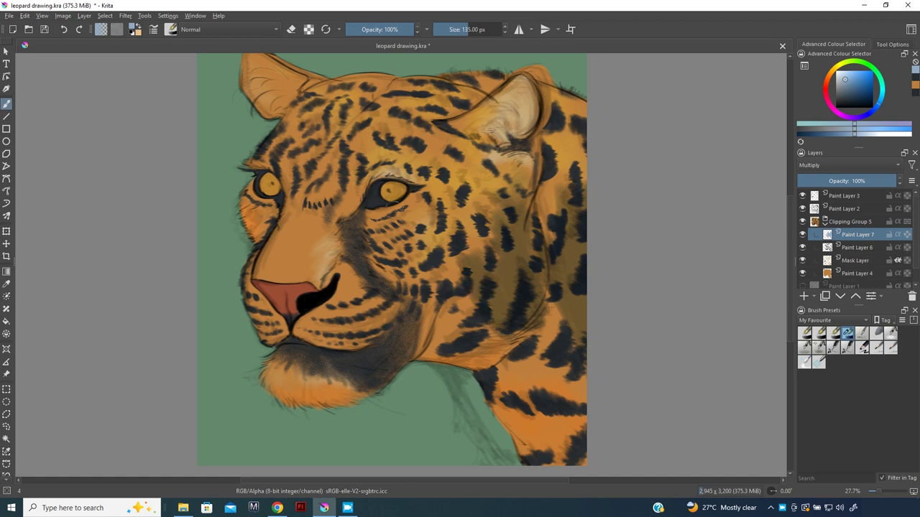
left_click_drag(496, 230, 498, 258)
mouse_move(435, 250)
left_mouse_down()
mouse_move(460, 281)
mouse_move(471, 319)
mouse_move(503, 335)
mouse_move(442, 338)
mouse_move(428, 359)
mouse_move(509, 355)
mouse_move(521, 331)
mouse_move(557, 309)
mouse_move(582, 377)
mouse_move(517, 338)
left_mouse_up()
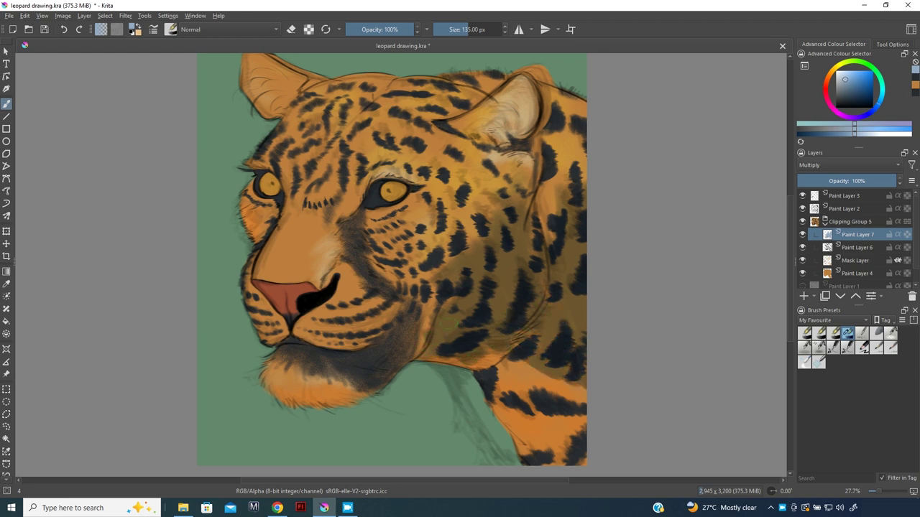
mouse_move(564, 380)
left_mouse_down()
mouse_move(592, 399)
mouse_move(513, 363)
mouse_move(547, 369)
left_mouse_up()
Enlarge the brush to 201 px and darken across the lower shoulder spots
left_click_drag(429, 393, 409, 303)
key("bracketright")
key("bracketright")
key("bracketright")
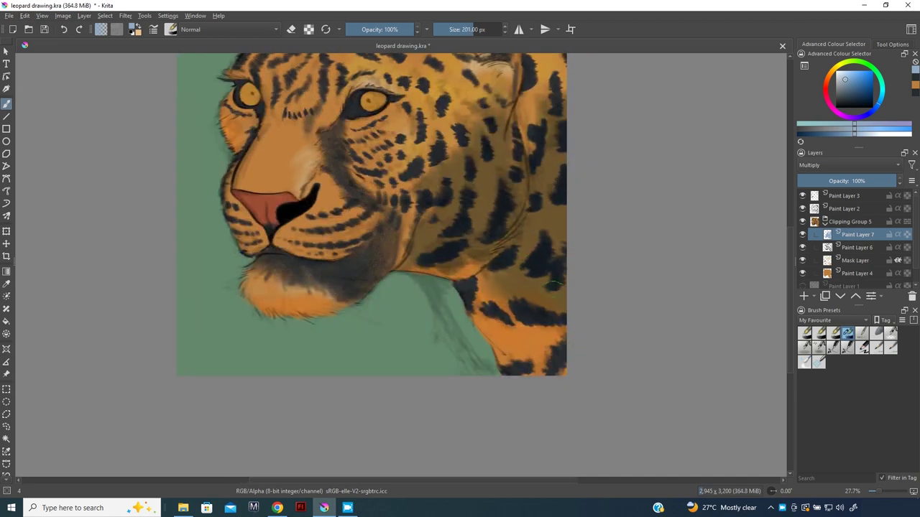
mouse_move(528, 308)
left_mouse_down()
mouse_move(557, 361)
mouse_move(532, 359)
left_mouse_up()
left_click_drag(493, 320, 542, 314)
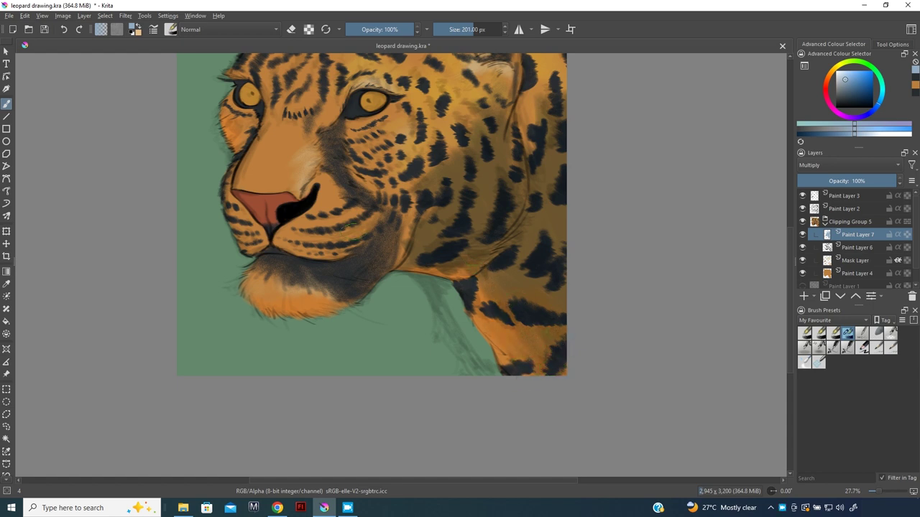
Shade the cheek spots, neck, jaw, cheek beside the nose and the nose bridge
left_click_drag(391, 201, 447, 248)
mouse_move(498, 227)
left_mouse_down()
mouse_move(452, 230)
mouse_move(455, 265)
mouse_move(479, 261)
left_mouse_up()
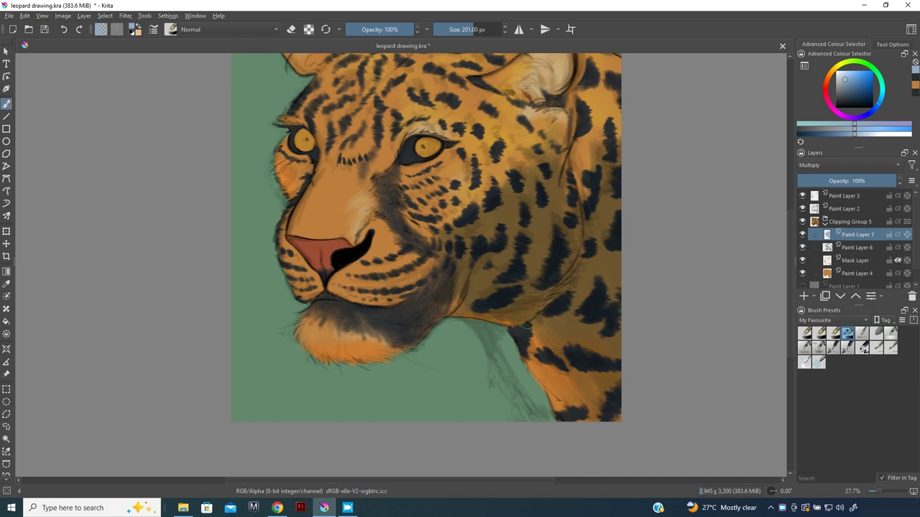
left_click_drag(443, 279, 447, 272)
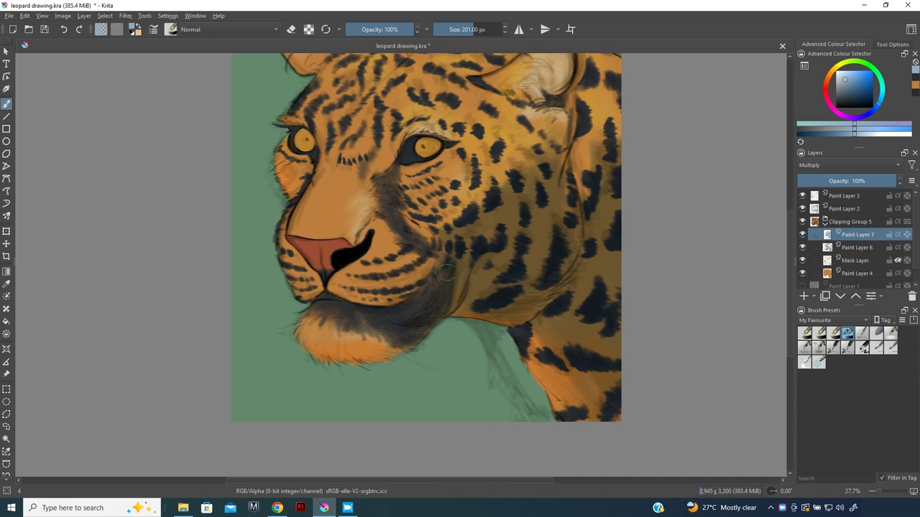
mouse_move(406, 251)
left_mouse_down()
mouse_move(394, 271)
mouse_move(442, 253)
mouse_move(404, 299)
mouse_move(349, 287)
mouse_move(331, 301)
mouse_move(284, 256)
mouse_move(296, 291)
mouse_move(359, 329)
mouse_move(372, 317)
mouse_move(366, 334)
mouse_move(306, 334)
left_mouse_up()
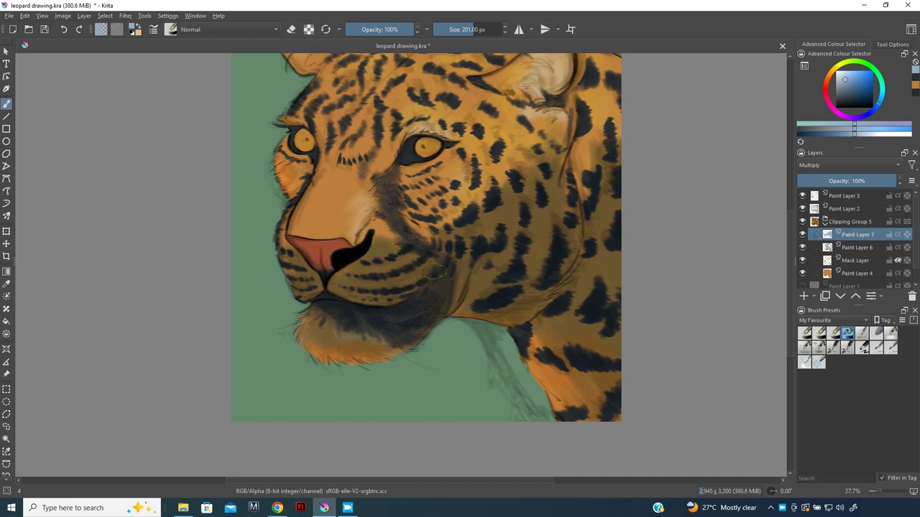
left_click_drag(391, 205, 401, 243)
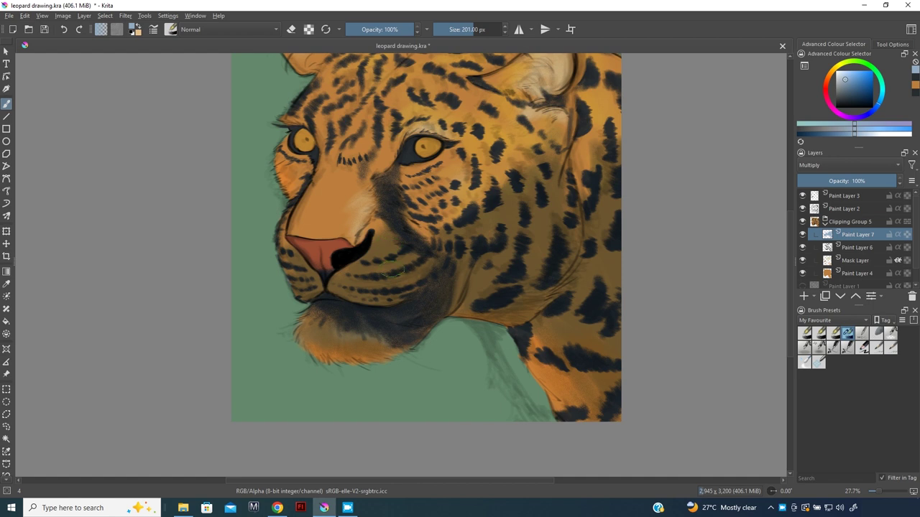
mouse_move(322, 189)
left_mouse_down()
mouse_move(316, 181)
mouse_move(296, 200)
mouse_move(346, 184)
mouse_move(322, 220)
mouse_move(325, 246)
left_mouse_up()
mouse_move(304, 214)
left_mouse_down()
mouse_move(297, 238)
mouse_move(338, 255)
mouse_move(316, 242)
left_mouse_up()
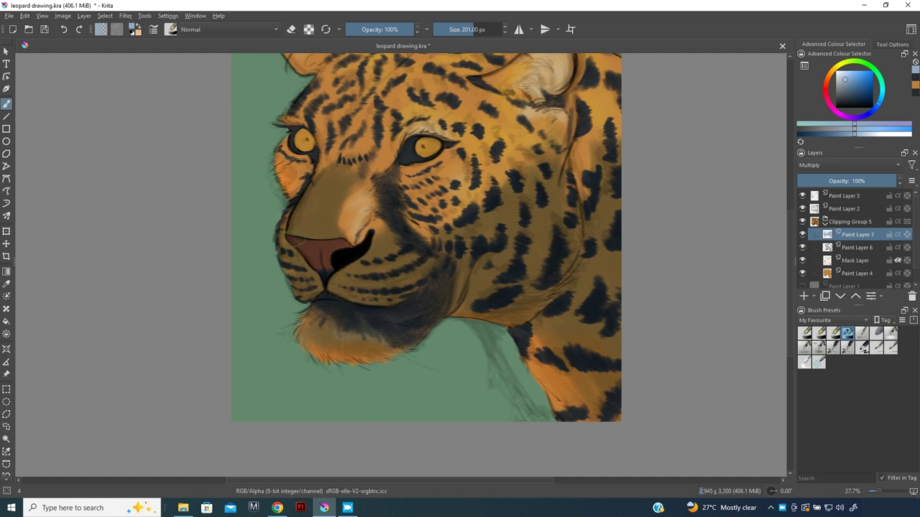
Shade between the eyes, across the forehead and along the left ear, shrinking the brush to 154 px
scroll(323, 233, "up", 3)
mouse_move(366, 212)
left_mouse_down()
mouse_move(346, 186)
mouse_move(331, 209)
left_mouse_up()
scroll(336, 206, "up", 4)
left_click_drag(327, 248, 388, 208)
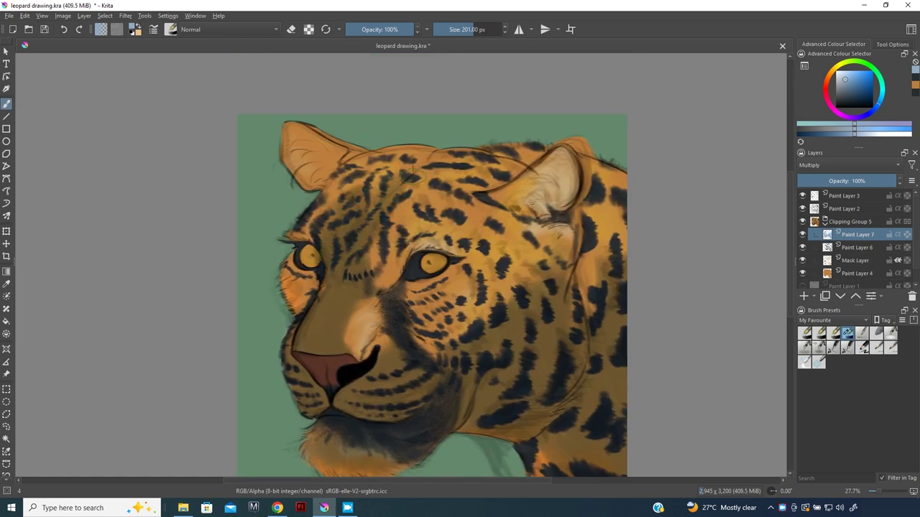
left_click_drag(435, 155, 329, 208)
left_click_drag(395, 161, 329, 220)
left_click_drag(302, 142, 335, 158)
left_click_drag(288, 129, 352, 152)
key("[")
mouse_move(290, 162)
left_mouse_down()
mouse_move(284, 141)
mouse_move(351, 159)
mouse_move(309, 184)
mouse_move(323, 190)
left_mouse_up()
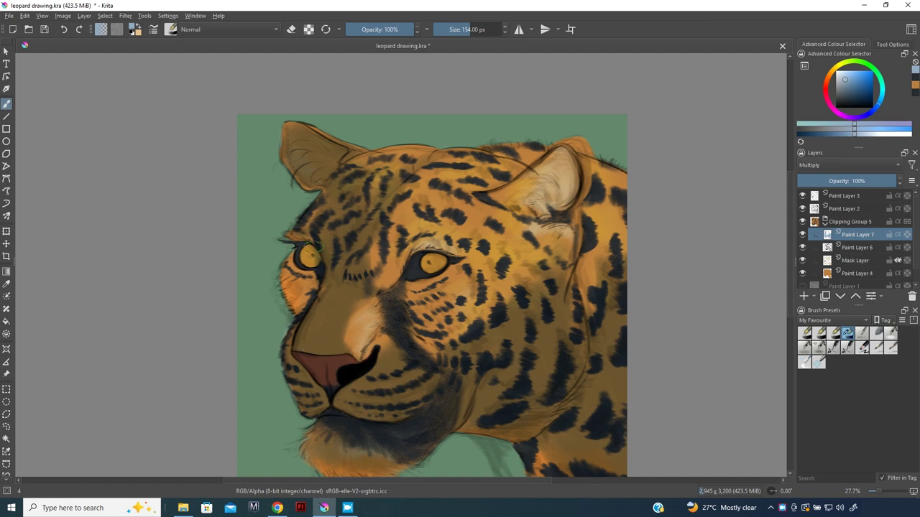
Darken under both eyes, then at 110 px shade between forehead and right ear and below it
mouse_move(314, 270)
left_mouse_down()
mouse_move(296, 278)
mouse_move(302, 298)
mouse_move(288, 272)
left_mouse_up()
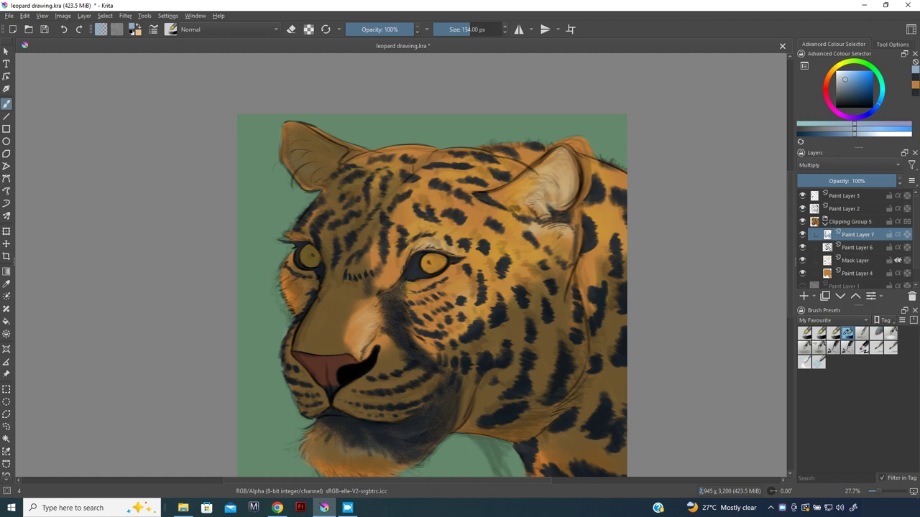
mouse_move(447, 272)
left_mouse_down()
mouse_move(401, 303)
mouse_move(446, 291)
mouse_move(424, 332)
left_mouse_up()
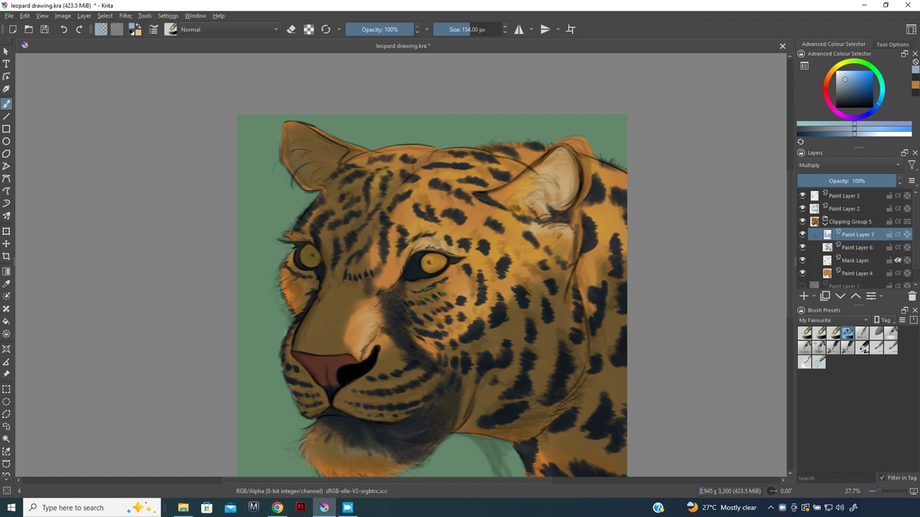
key("bracketleft")
key("bracketleft")
left_click_drag(533, 162, 476, 194)
mouse_move(536, 164)
left_mouse_down()
mouse_move(497, 198)
mouse_move(520, 193)
mouse_move(517, 207)
mouse_move(441, 203)
left_mouse_up()
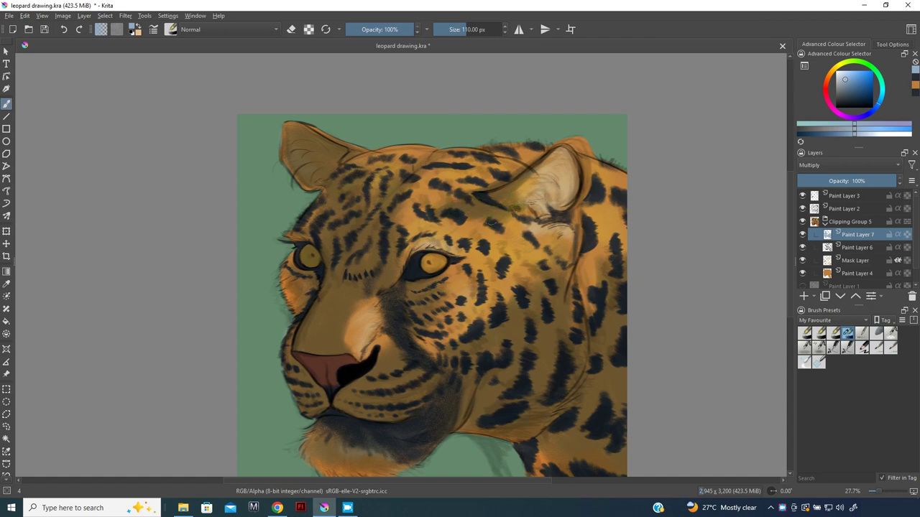
left_click_drag(539, 259, 572, 226)
left_click_drag(564, 278, 561, 242)
left_click_drag(579, 210, 575, 152)
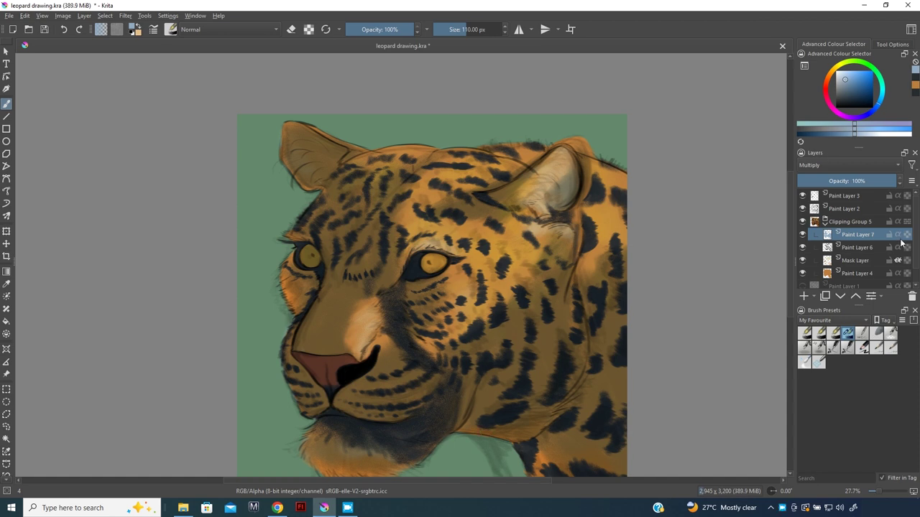
With a cool bluish colour and 215 px brush, shade the cheek, neck, shoulder, mouth and chin
left_click(853, 81)
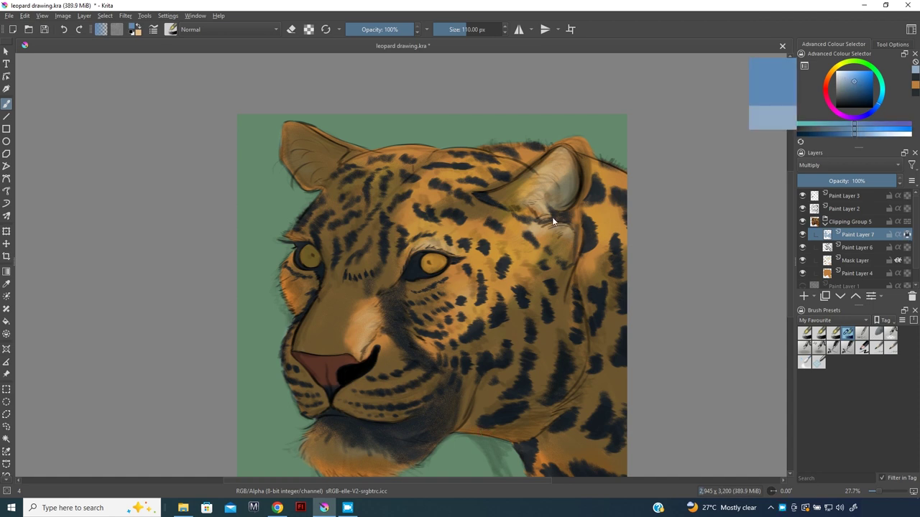
key("minus")
key("bracketright")
key("bracketright")
key("bracketright")
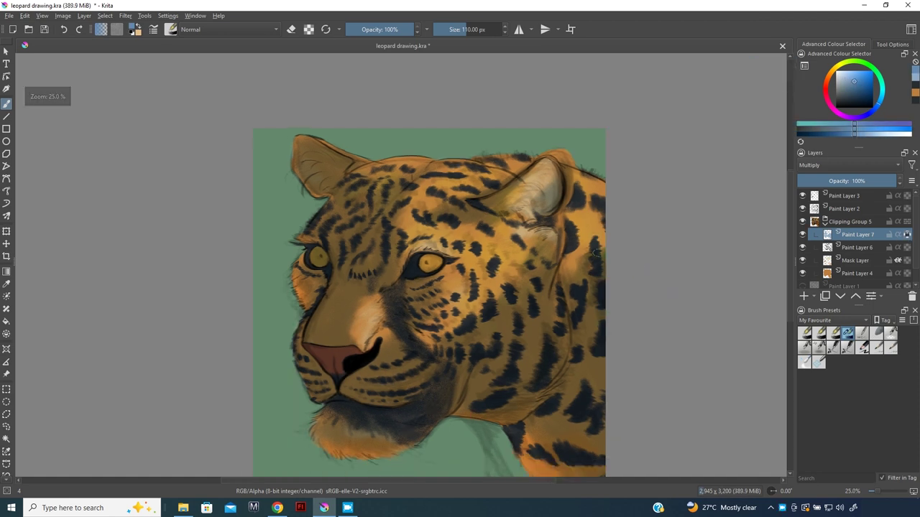
mouse_move(545, 248)
left_mouse_down()
mouse_move(551, 345)
mouse_move(565, 274)
mouse_move(571, 338)
left_mouse_up()
left_click_drag(539, 269, 564, 352)
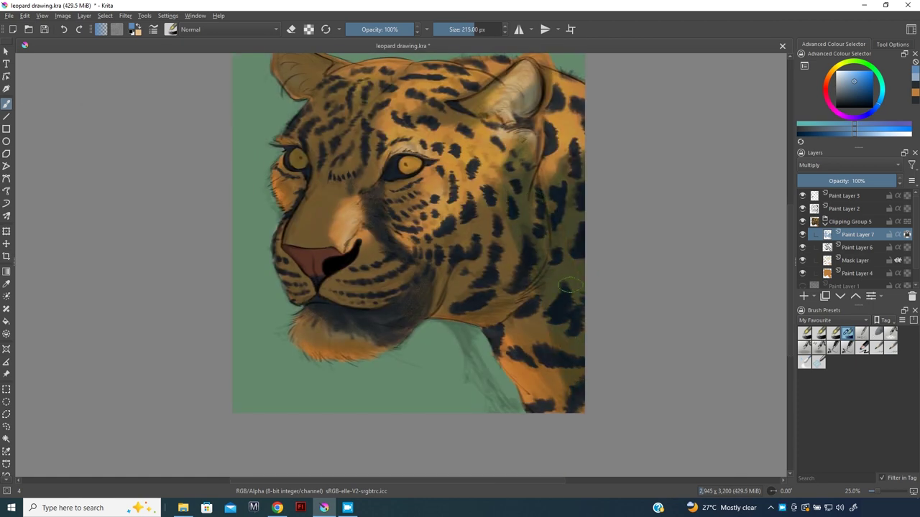
left_click_drag(496, 205, 545, 356)
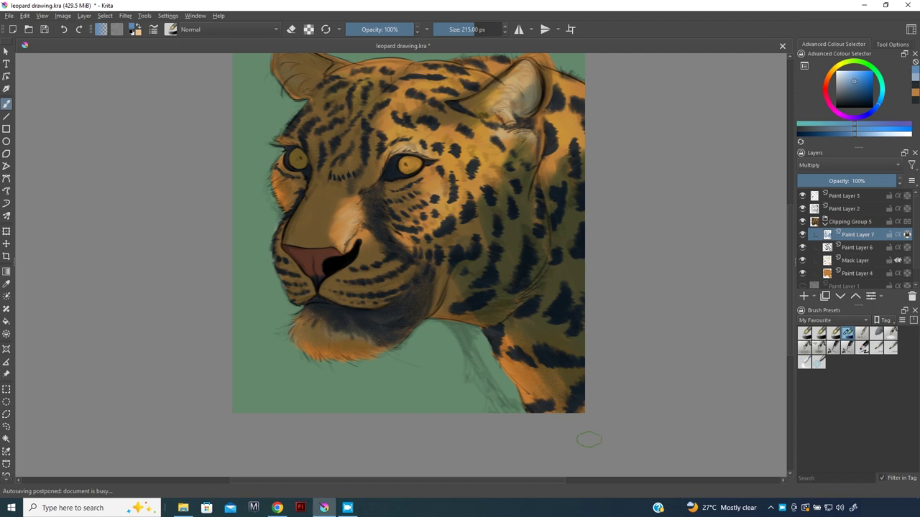
mouse_move(485, 212)
left_mouse_down()
mouse_move(428, 263)
mouse_move(354, 388)
left_mouse_up()
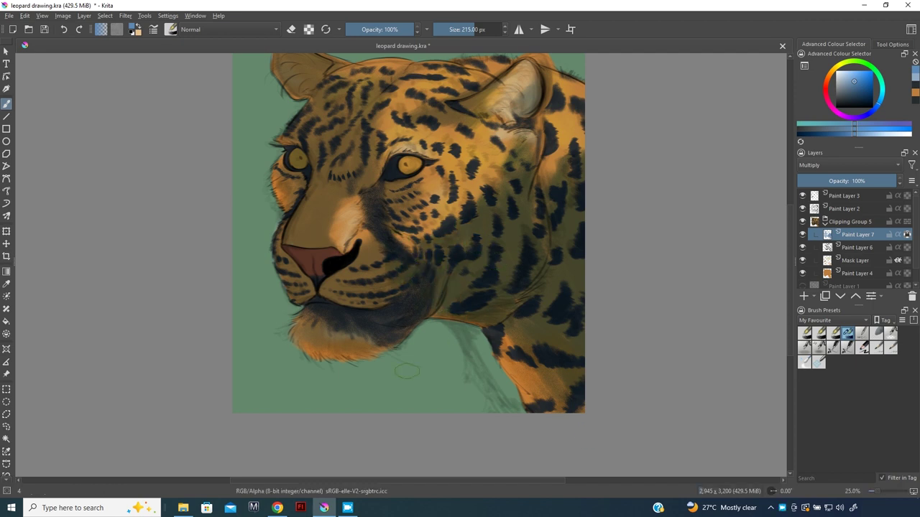
mouse_move(381, 240)
left_mouse_down()
mouse_move(348, 291)
mouse_move(284, 298)
left_mouse_up()
Continue the bluish shading over the muzzle, forehead, ear edge, left cheek and under the chin
mouse_move(295, 180)
left_mouse_down()
mouse_move(314, 239)
mouse_move(334, 151)
mouse_move(378, 194)
left_mouse_up()
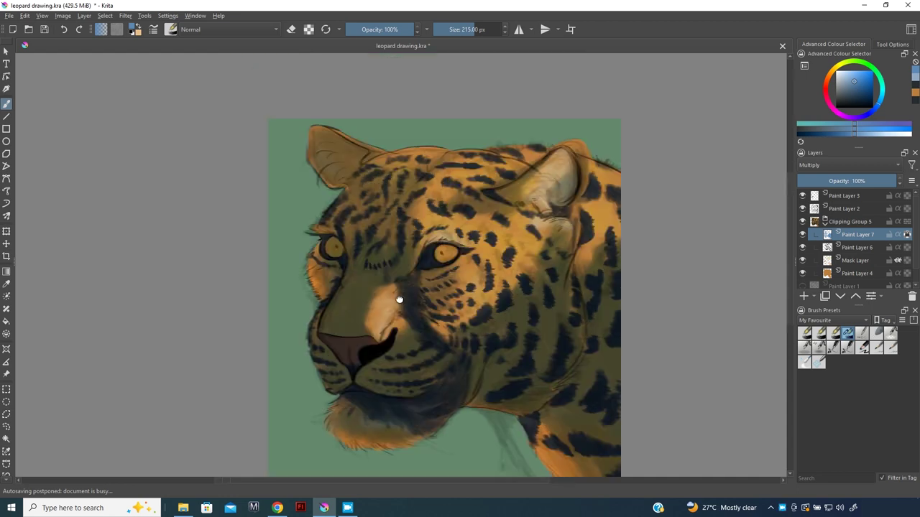
left_click_drag(342, 224, 379, 297)
left_click_drag(460, 270, 424, 316)
left_click_drag(546, 180, 503, 220)
left_click_drag(416, 194, 319, 184)
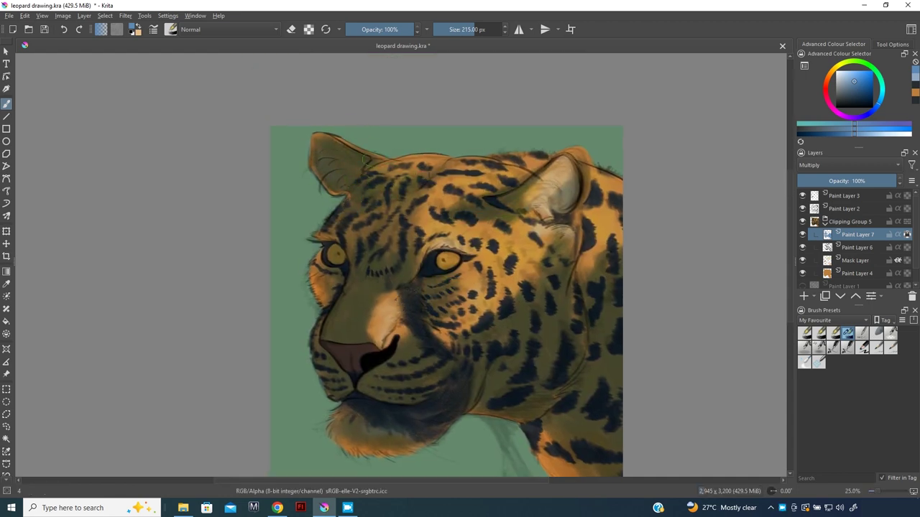
mouse_move(355, 216)
left_mouse_down()
mouse_move(334, 248)
mouse_move(413, 198)
left_mouse_up()
left_click_drag(323, 273, 320, 305)
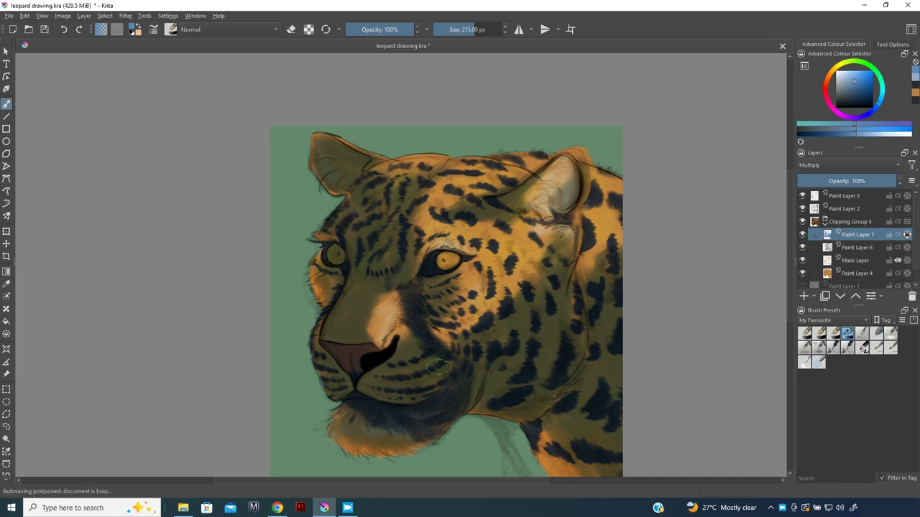
left_click_drag(535, 374, 501, 275)
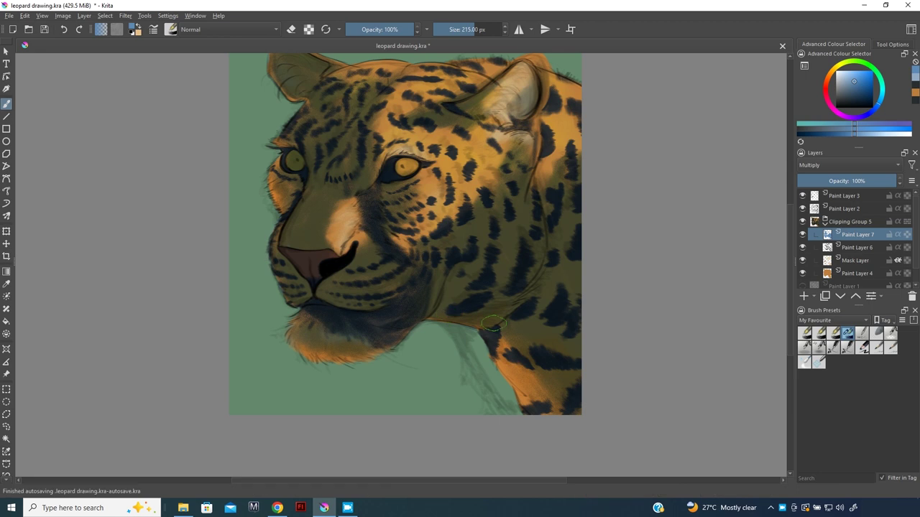
left_click_drag(392, 332, 370, 320)
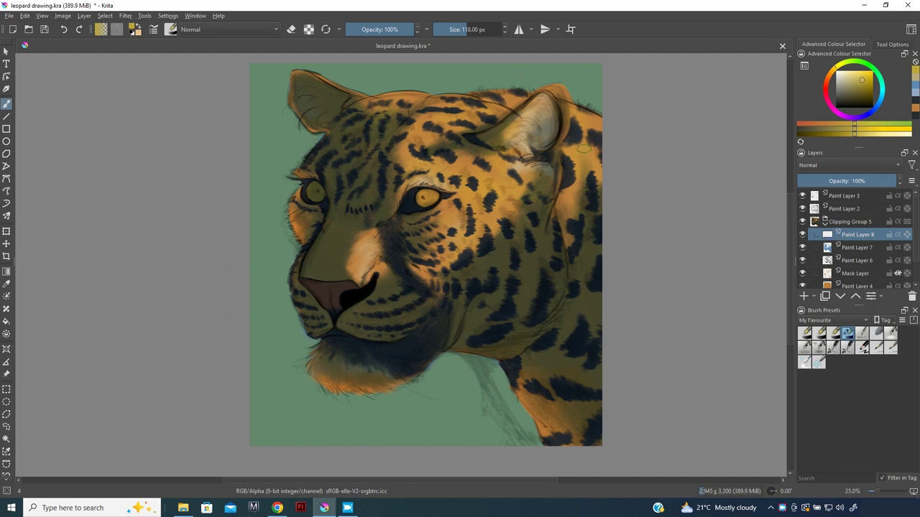
Pick an orange-yellow colour, paint warm strokes around the right ear, and shrink the brush to 68 px
left_click(835, 74)
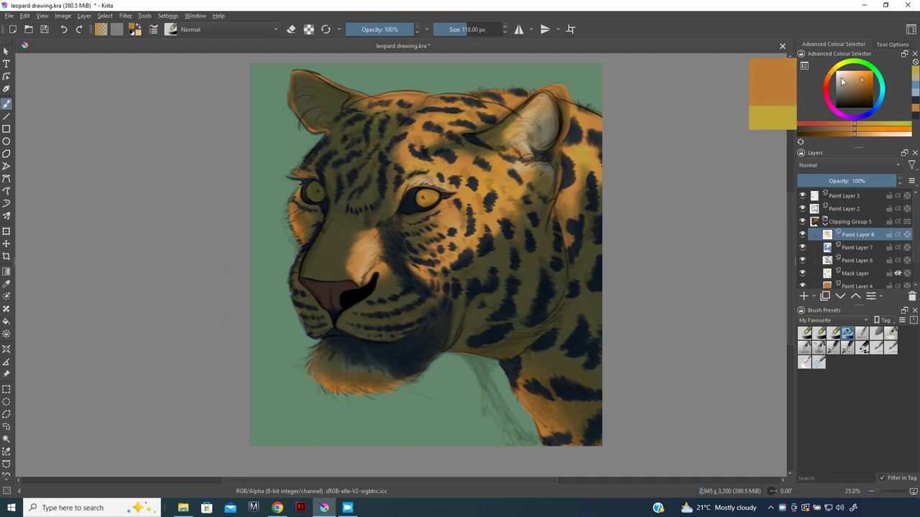
left_click(865, 78)
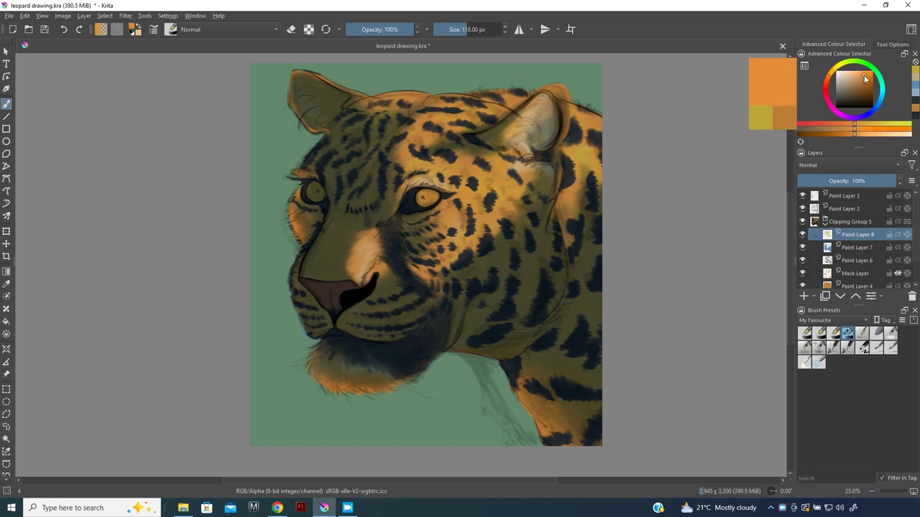
left_click_drag(575, 152, 581, 164)
left_click(579, 158, "ctrl")
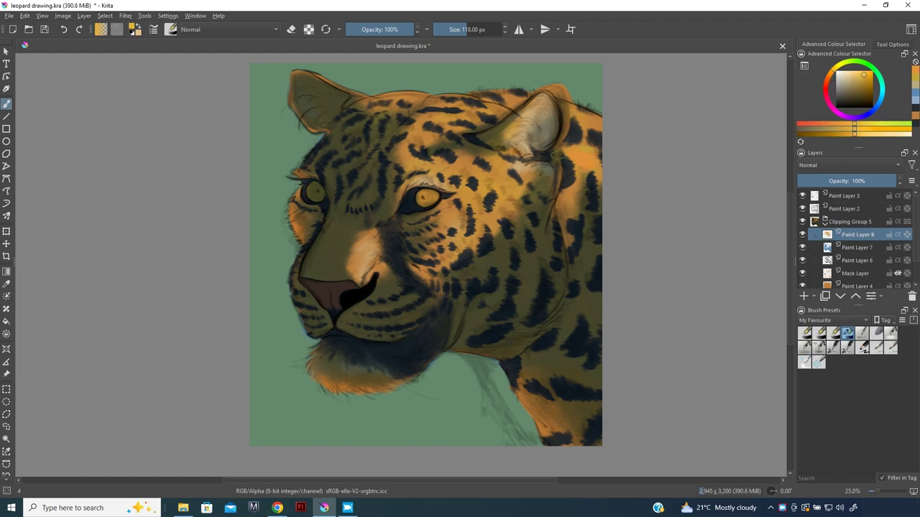
mouse_move(593, 156)
left_mouse_down()
mouse_move(583, 148)
mouse_move(590, 182)
left_mouse_up()
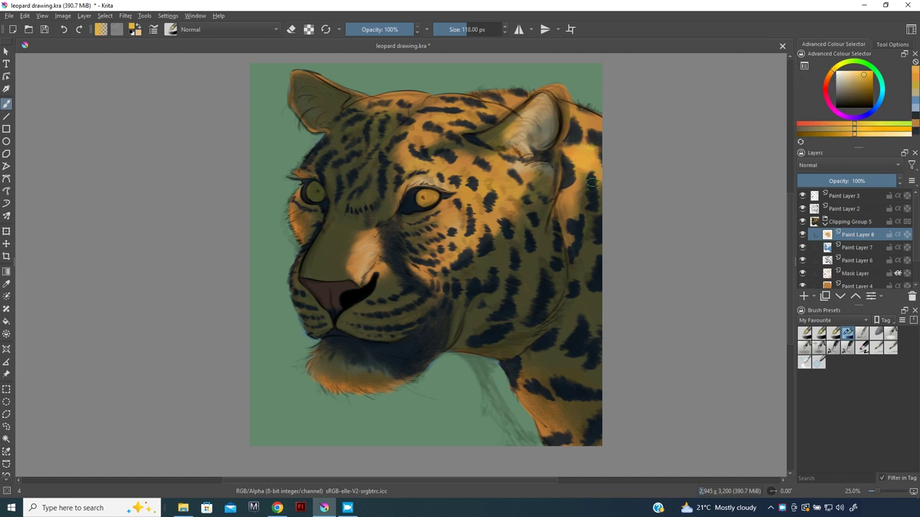
key("bracketleft")
key("bracketleft")
key("bracketleft")
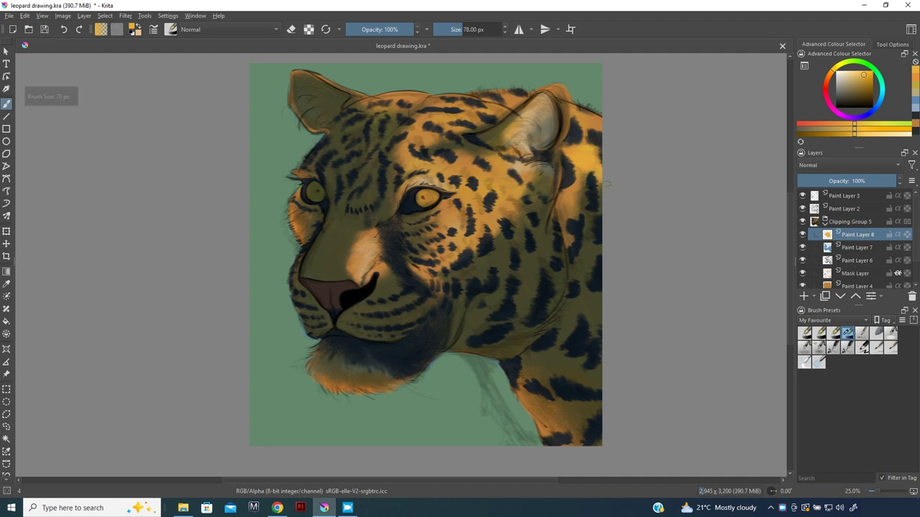
key("bracketleft")
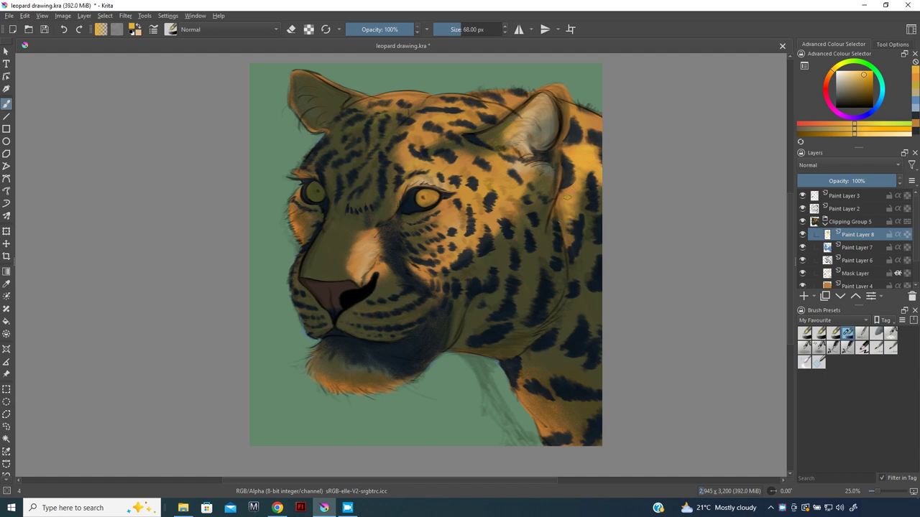
At 57% opacity with a lighter colour, paint neck strokes and set Paint Layer 8 to Overlay
left_click_drag(402, 30, 385, 29)
left_click_drag(862, 73, 853, 77)
left_click_drag(571, 153, 575, 174)
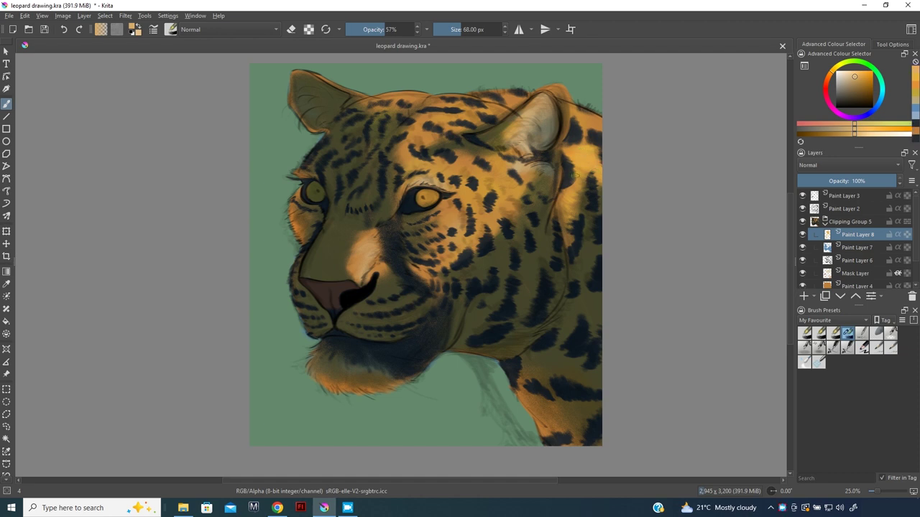
left_click_drag(586, 221, 575, 255)
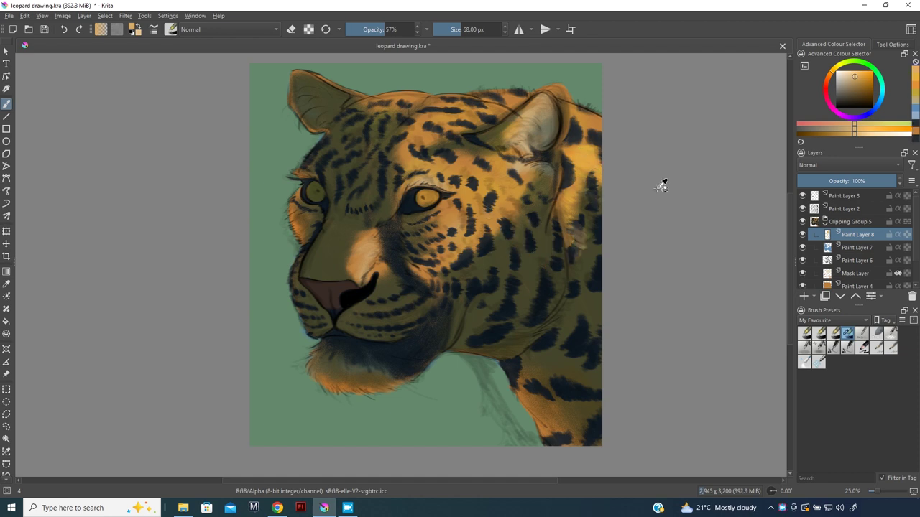
left_click(812, 165)
left_click(812, 186)
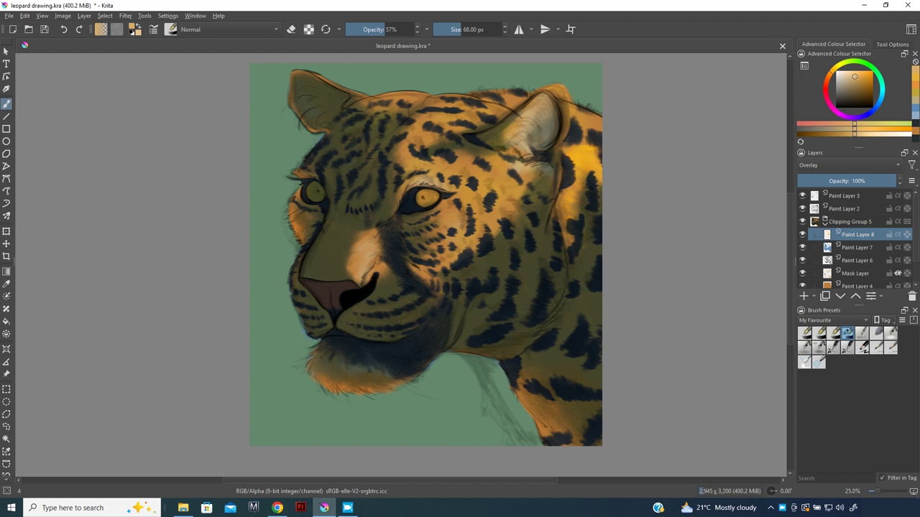
With a light orange at about 72% opacity, brighten the ear tip and the fur around the ear
left_click_drag(855, 79, 861, 75)
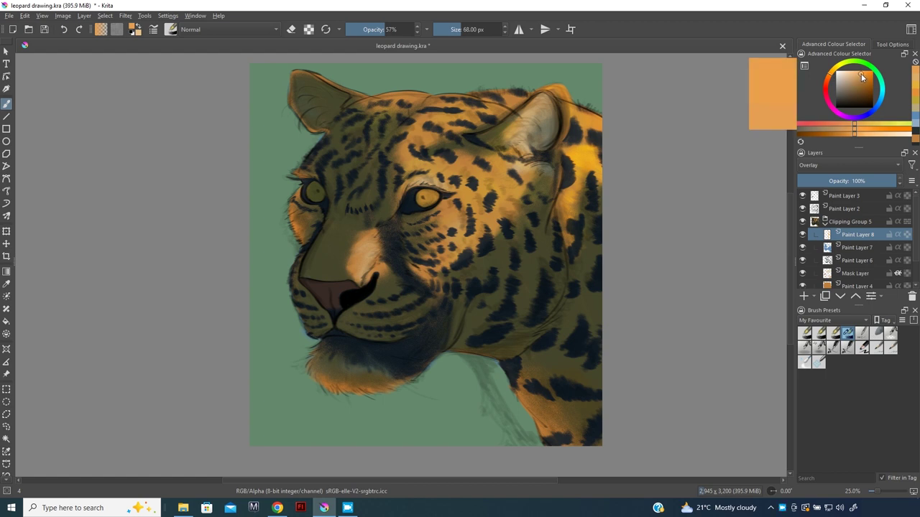
left_click_drag(391, 31, 396, 31)
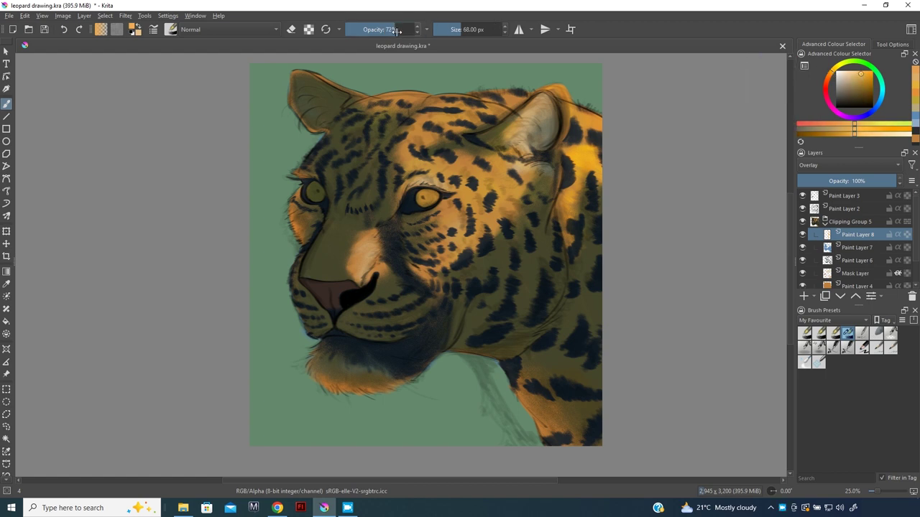
left_click(553, 89)
left_click_drag(534, 102, 510, 132)
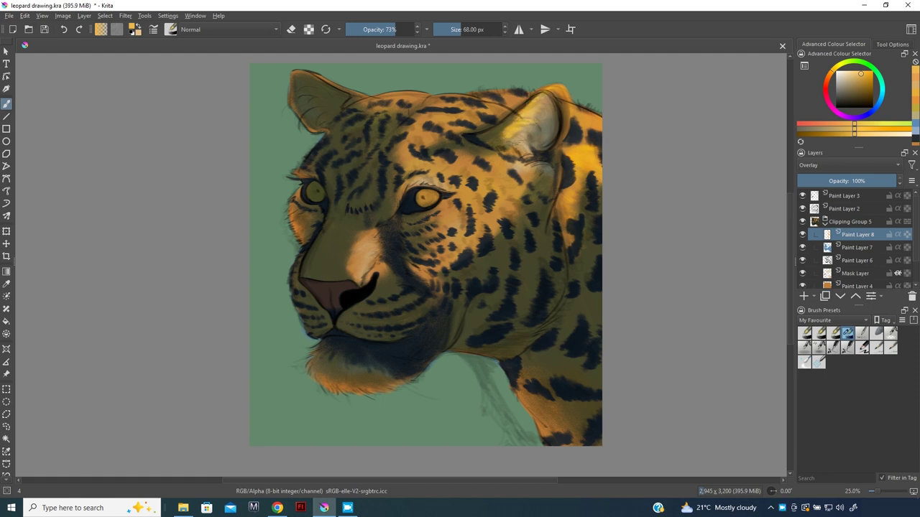
mouse_move(493, 134)
left_mouse_down()
mouse_move(503, 135)
mouse_move(445, 205)
left_mouse_up()
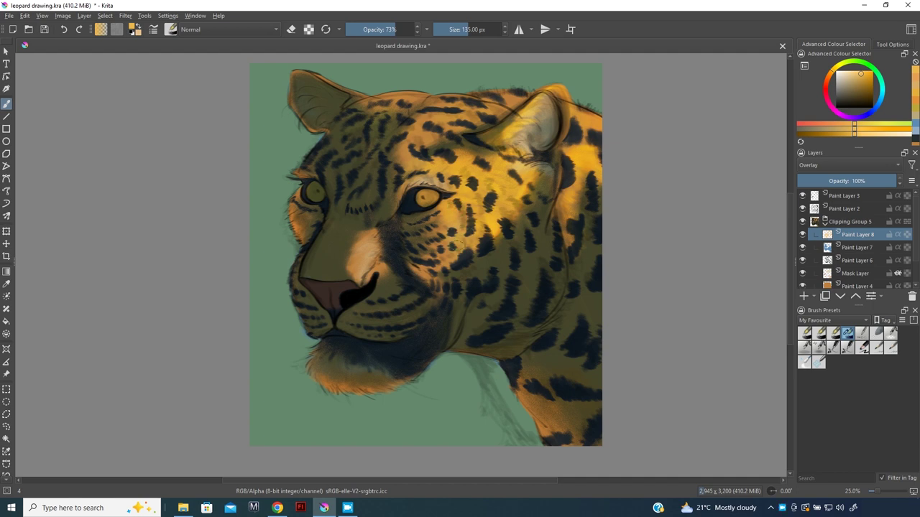
Add warm highlights on the cheek near the eye, across the shoulder and over the forehead
left_click_drag(442, 247, 415, 260)
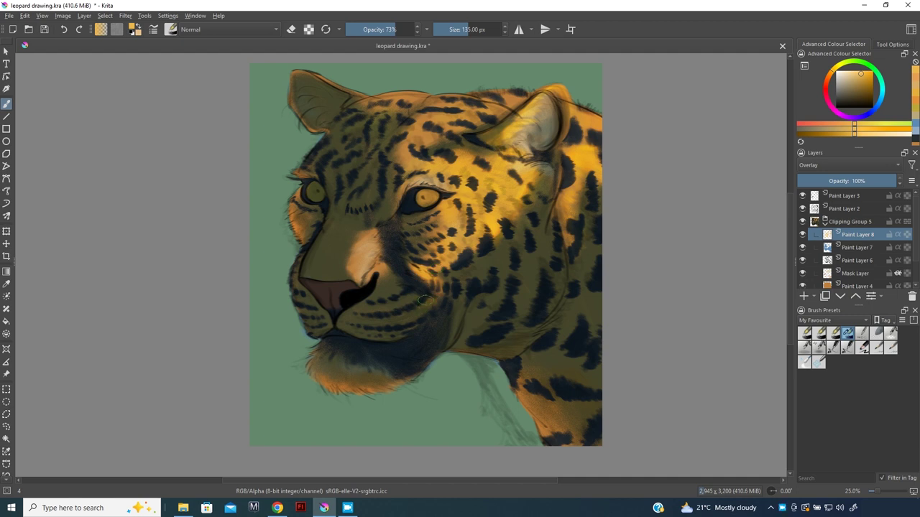
left_click_drag(440, 219, 504, 212)
left_click_drag(512, 301, 512, 374)
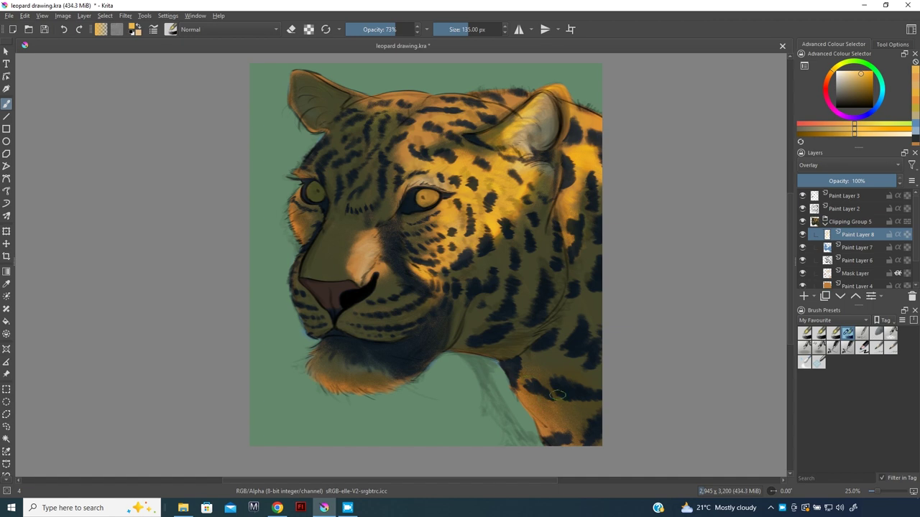
left_click_drag(575, 413, 591, 422)
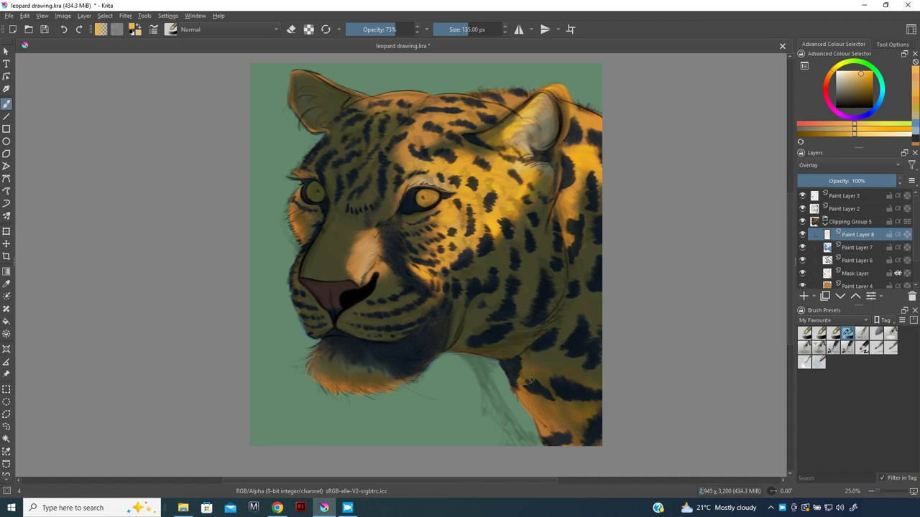
mouse_move(359, 133)
left_mouse_down()
mouse_move(457, 138)
mouse_move(517, 101)
mouse_move(517, 91)
mouse_move(486, 104)
mouse_move(435, 104)
mouse_move(478, 108)
left_mouse_up()
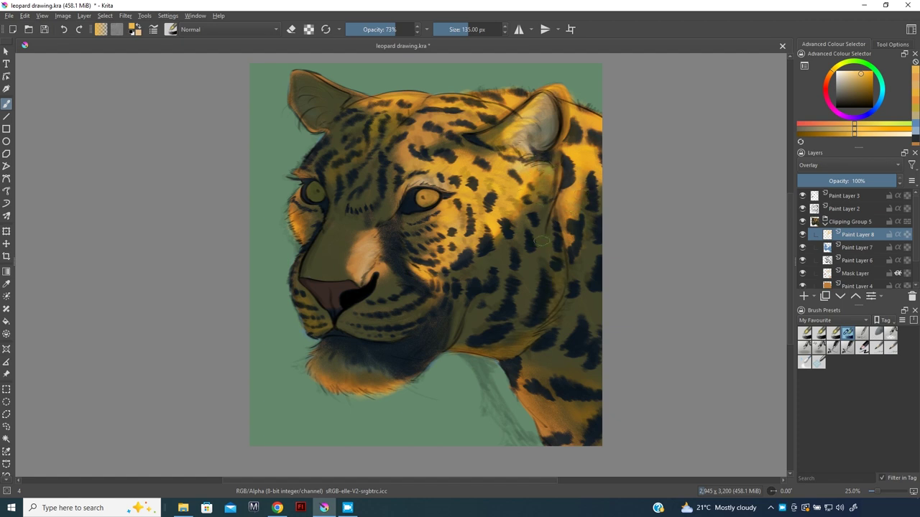
left_click(863, 77)
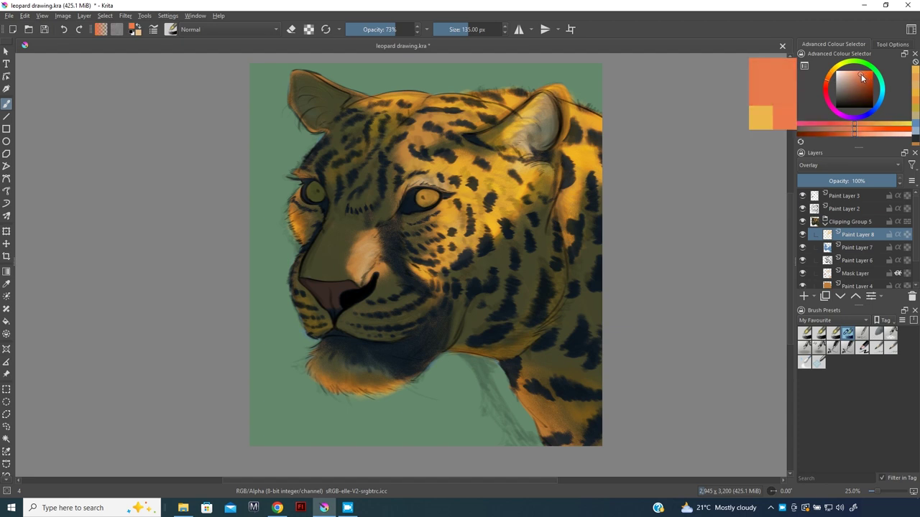
Paint salmon-red strokes near the ear base and make the nose a vivid red-orange
mouse_move(471, 131)
left_mouse_down()
mouse_move(451, 128)
mouse_move(458, 158)
left_mouse_up()
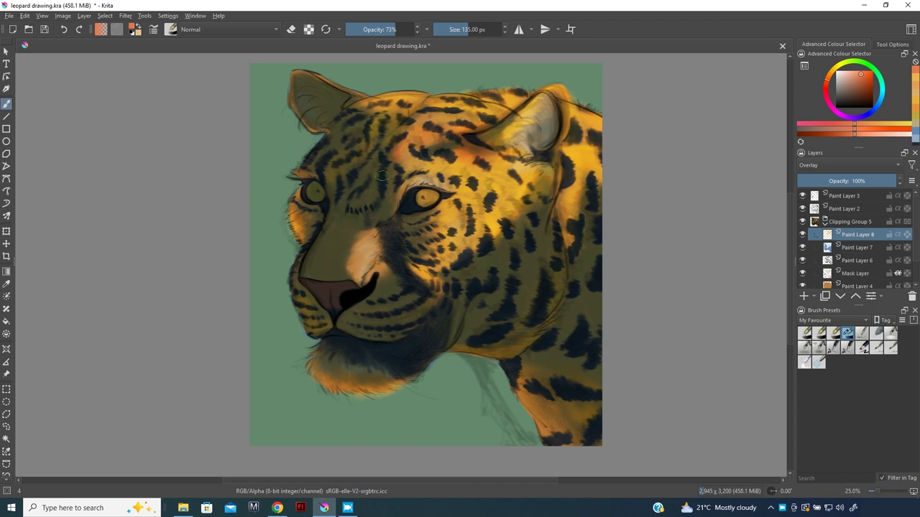
key("bracketleft")
key("bracketleft")
key("bracketleft")
key("bracketleft")
key("bracketleft")
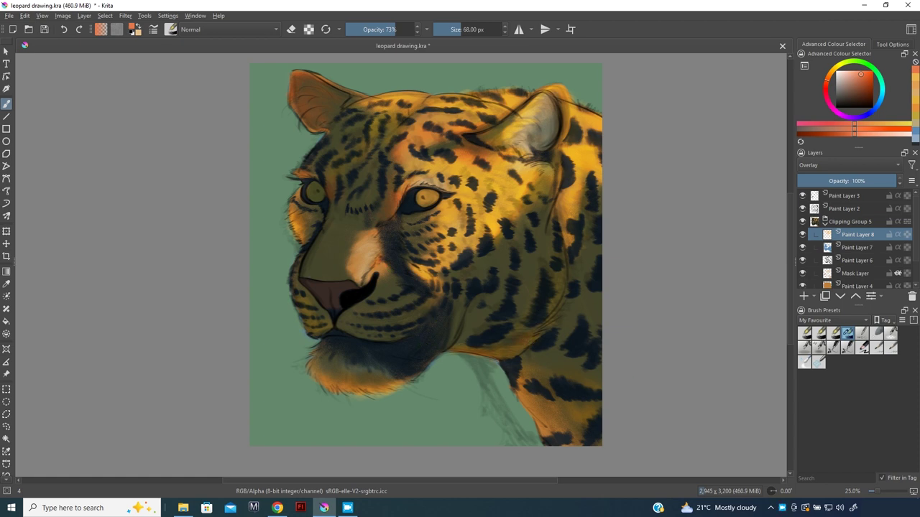
key("bracketright")
key("bracketright")
key("bracketright")
key("bracketright")
key("bracketright")
key("bracketright")
left_click_drag(325, 301, 334, 298)
Brighten the muzzle, the fur below the right eye and the shoulder edge with warm red-orange
mouse_move(364, 234)
left_mouse_down()
mouse_move(363, 256)
mouse_move(378, 250)
mouse_move(355, 277)
mouse_move(381, 270)
mouse_move(379, 279)
left_mouse_up()
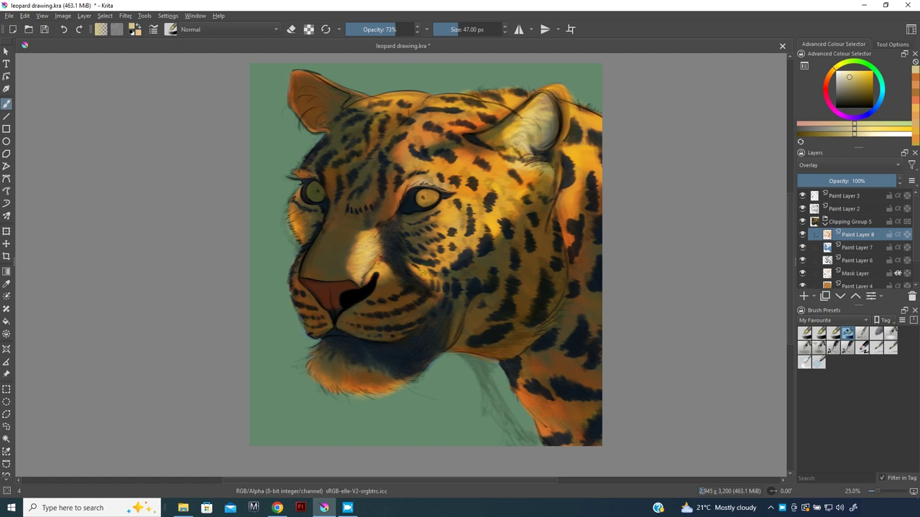
mouse_move(415, 267)
left_mouse_down()
mouse_move(410, 260)
mouse_move(436, 285)
left_mouse_up()
key("slash")
scroll(410, 292, "up", 1)
mouse_move(538, 317)
left_mouse_down()
mouse_move(559, 355)
mouse_move(573, 354)
left_mouse_up()
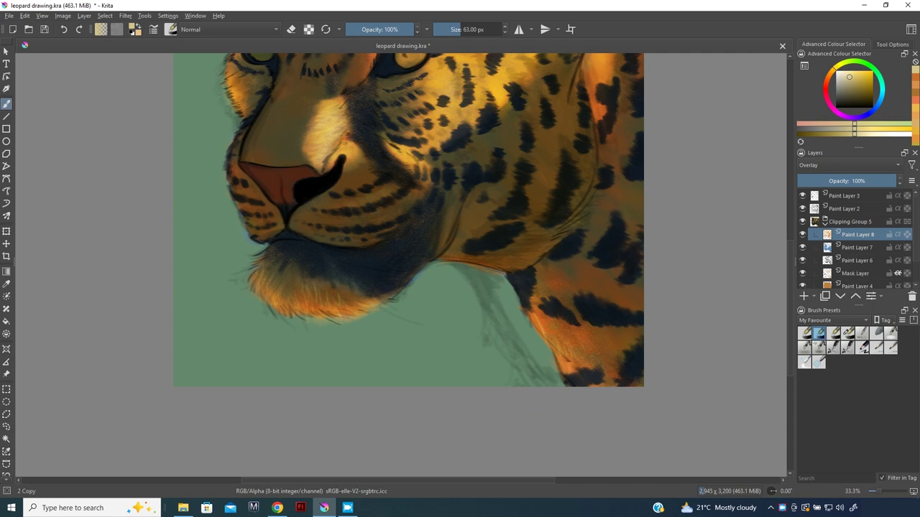
left_click(833, 347)
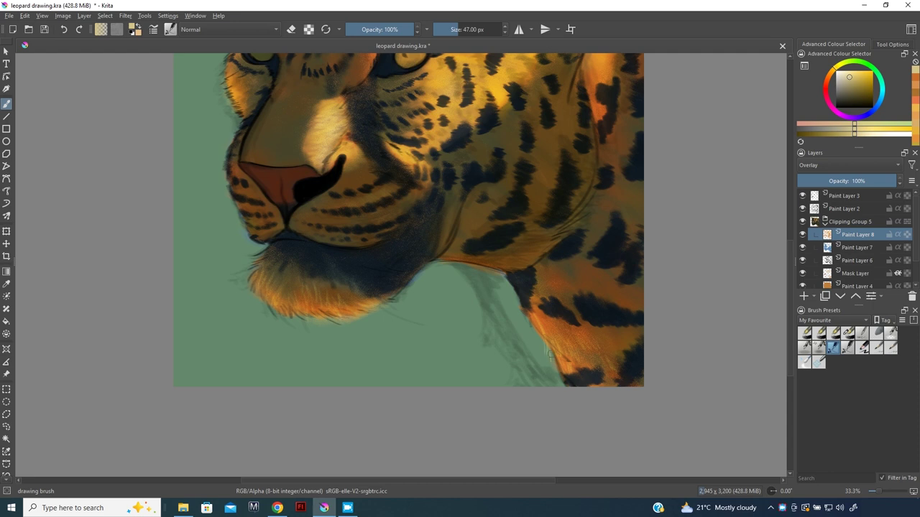
scroll(541, 287, "up", 2)
scroll(566, 302, "up", 3)
scroll(567, 342, "up", 1)
key("bracketright")
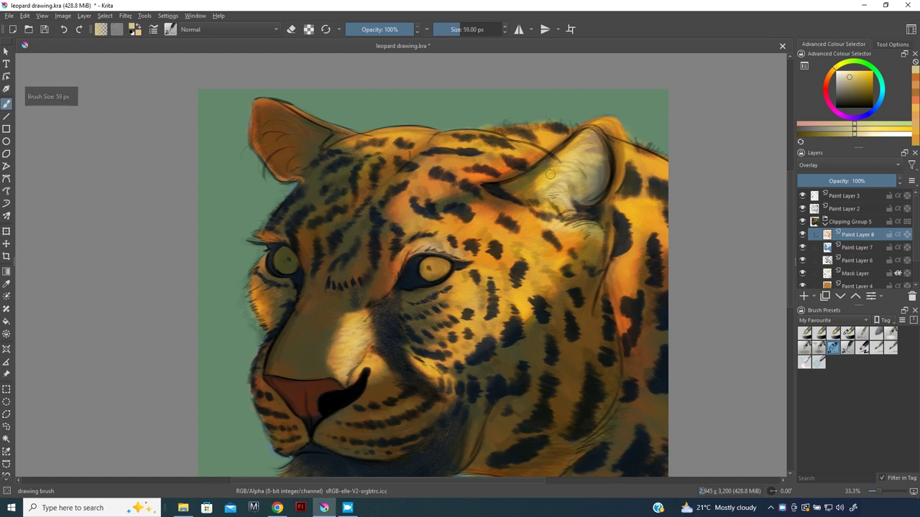
left_click_drag(570, 169, 567, 187)
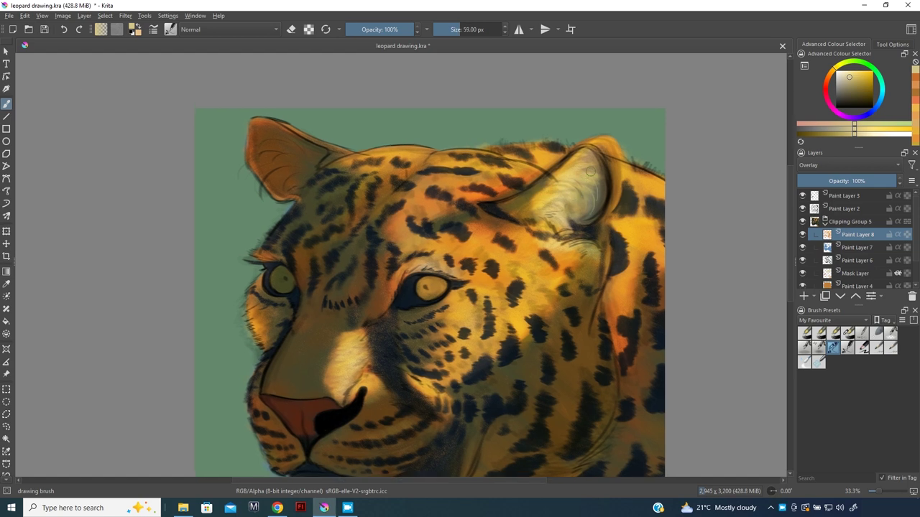
left_click_drag(394, 365, 424, 281)
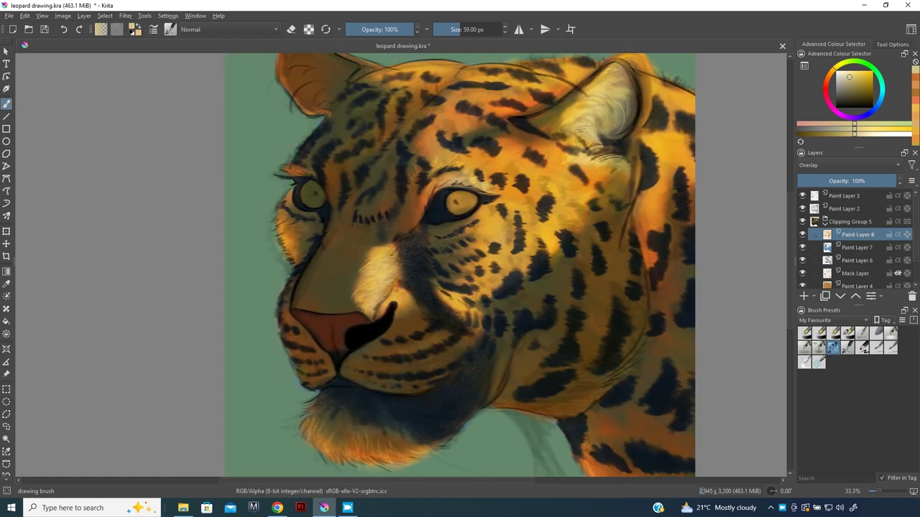
left_click_drag(458, 121, 582, 239)
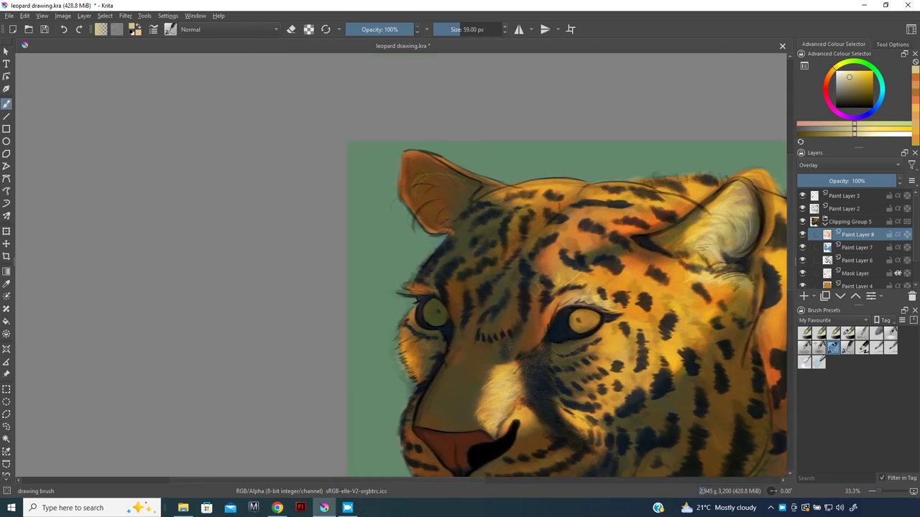
left_click_drag(399, 189, 393, 214)
left_click_drag(568, 214, 475, 206)
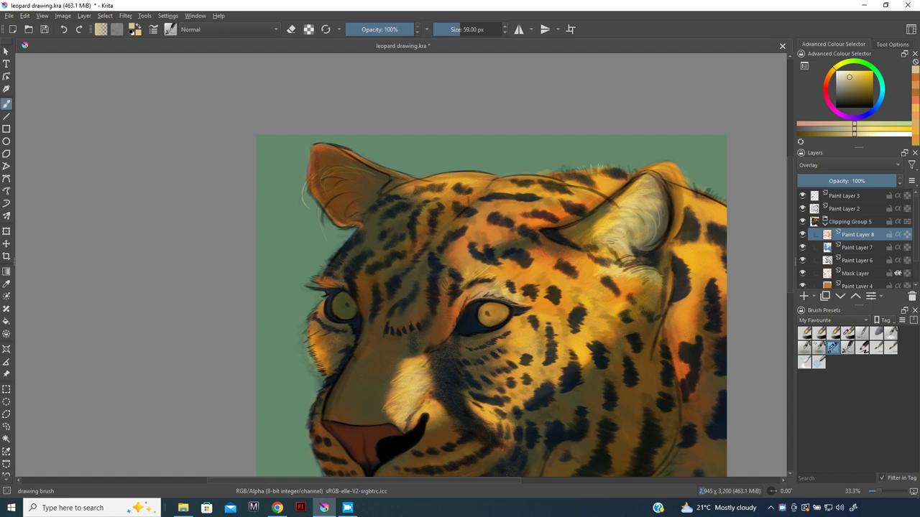
left_click_drag(694, 188, 697, 174)
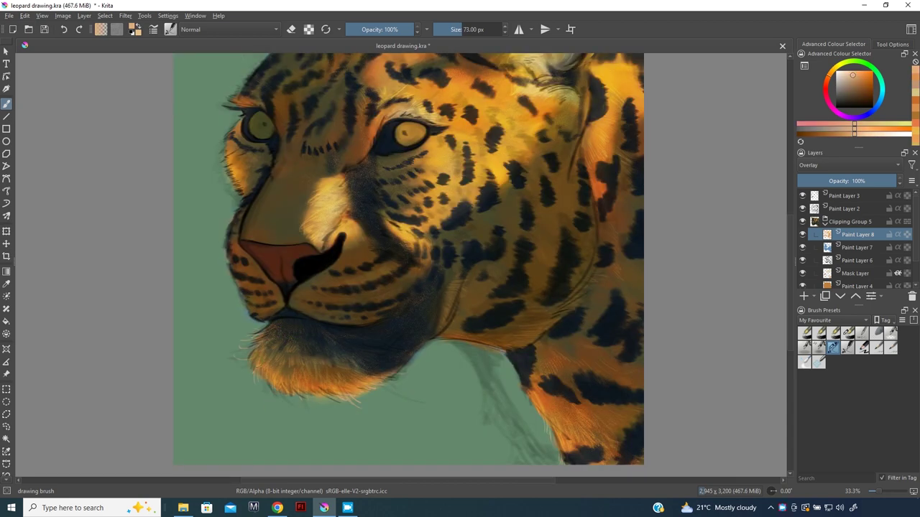
left_click_drag(263, 239, 289, 272)
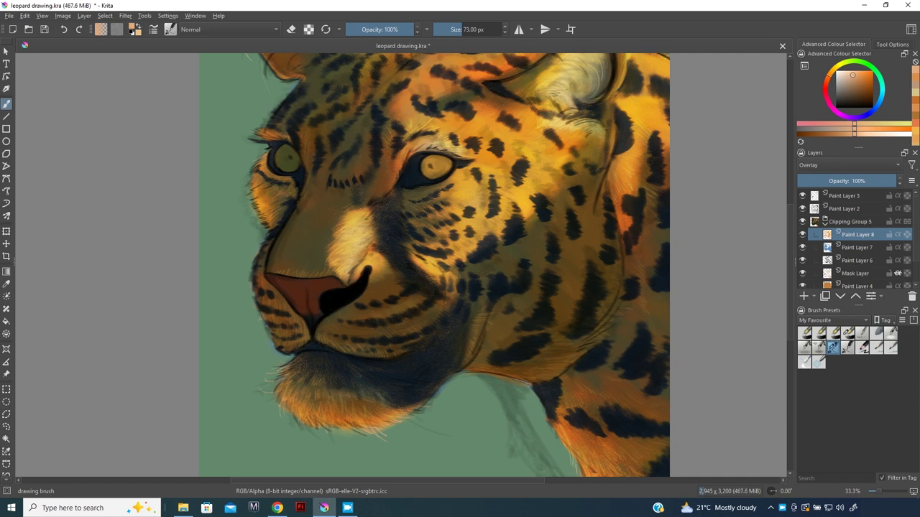
Switch to the 2 Copy brush preset at a smaller size
key("slash")
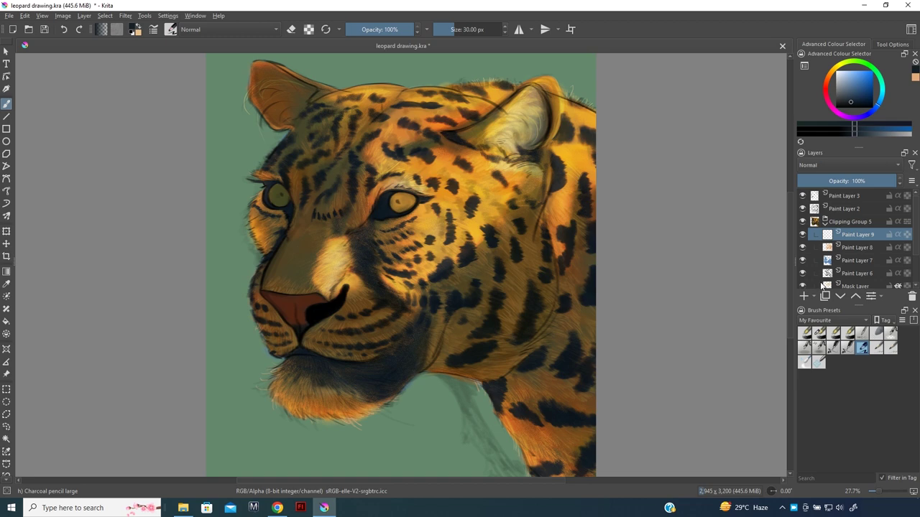
Fade Paint Layer 2 to zero opacity, hide it, and select Paint Layer 3
key("ctrl+plus")
key("ctrl+plus")
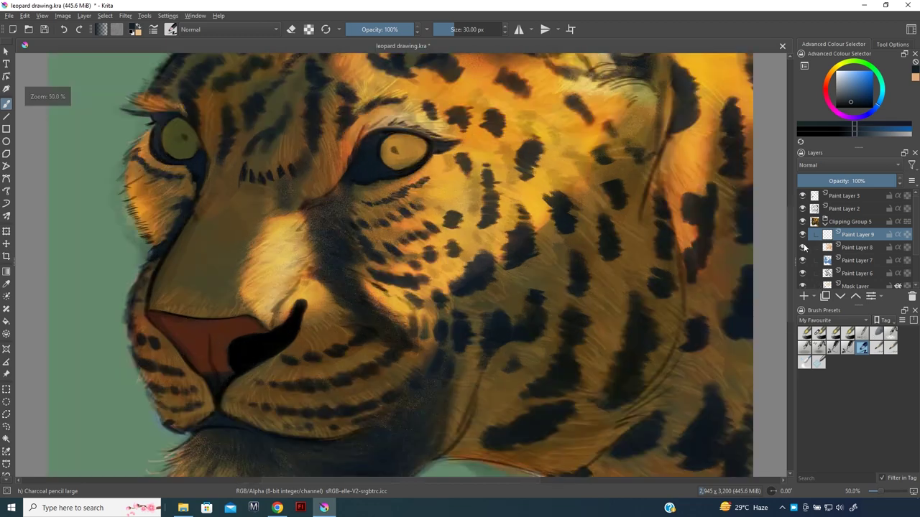
left_click(833, 196)
left_click(852, 210)
mouse_move(823, 183)
left_mouse_down()
mouse_move(788, 191)
mouse_move(911, 198)
left_mouse_up()
left_click(802, 208)
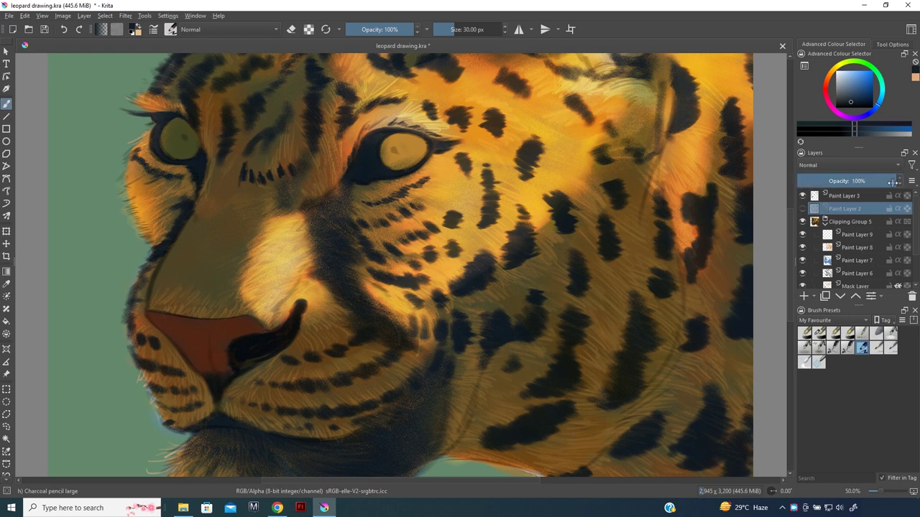
left_click(842, 196)
With dark teal, paint faint strokes along a cheek spot, adding a new layer above Paint Layer 3
left_click_drag(560, 202, 404, 220)
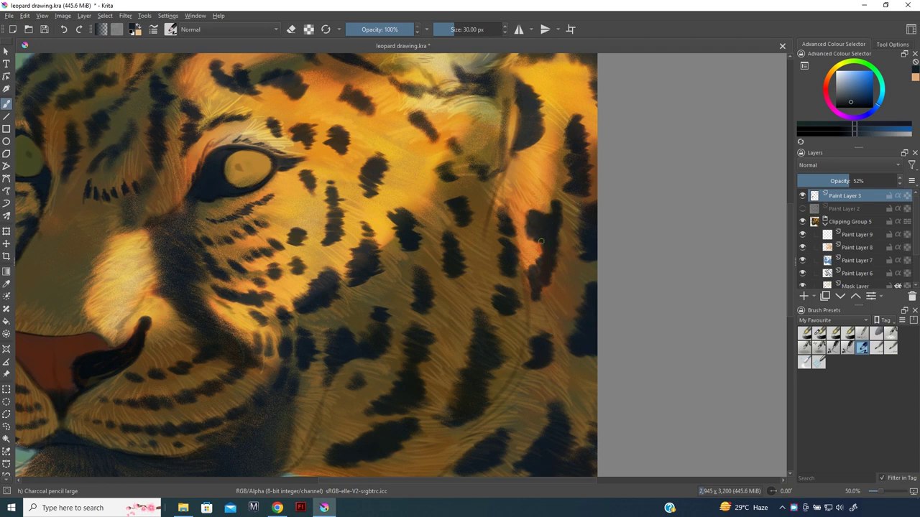
key("bracketright")
left_click(511, 264, "ctrl")
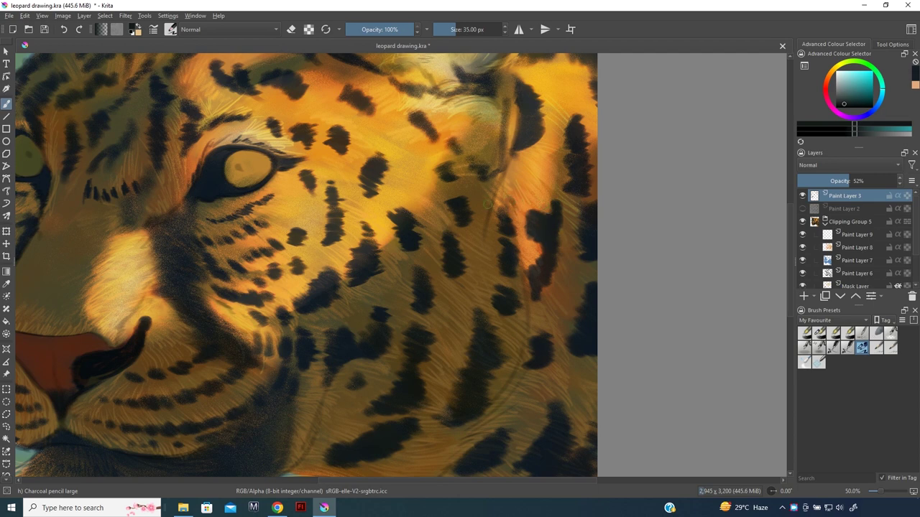
left_click_drag(506, 210, 518, 248)
left_click(803, 297)
mouse_move(513, 187)
left_mouse_down()
mouse_move(510, 261)
mouse_move(526, 289)
left_mouse_up()
With the 2 Copy brush at 41 px, darken the spots on the lower cheek and jaw
key("slash")
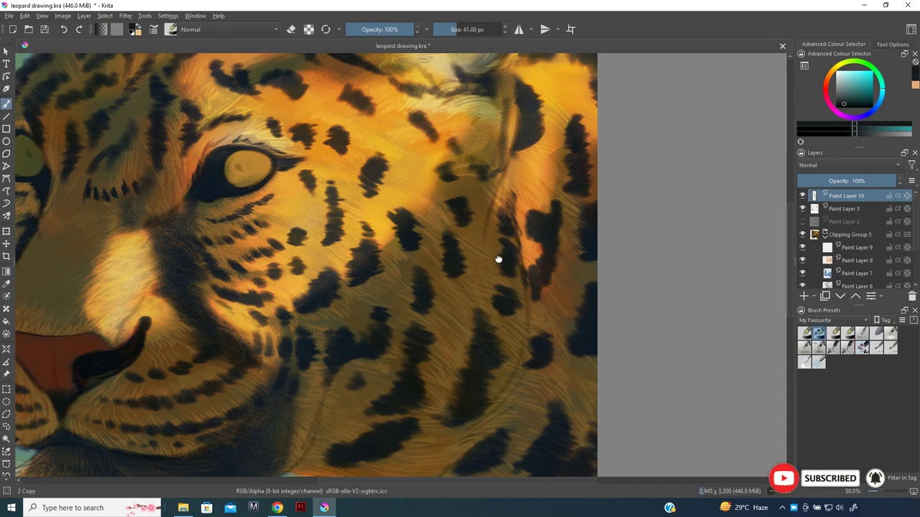
scroll(513, 256, "down", 1)
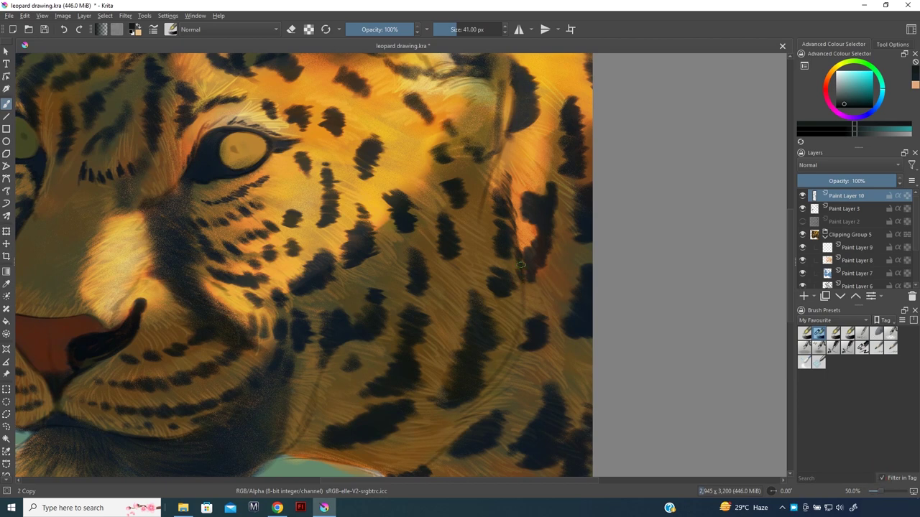
mouse_move(521, 294)
left_mouse_down()
mouse_move(523, 361)
mouse_move(451, 456)
left_mouse_up()
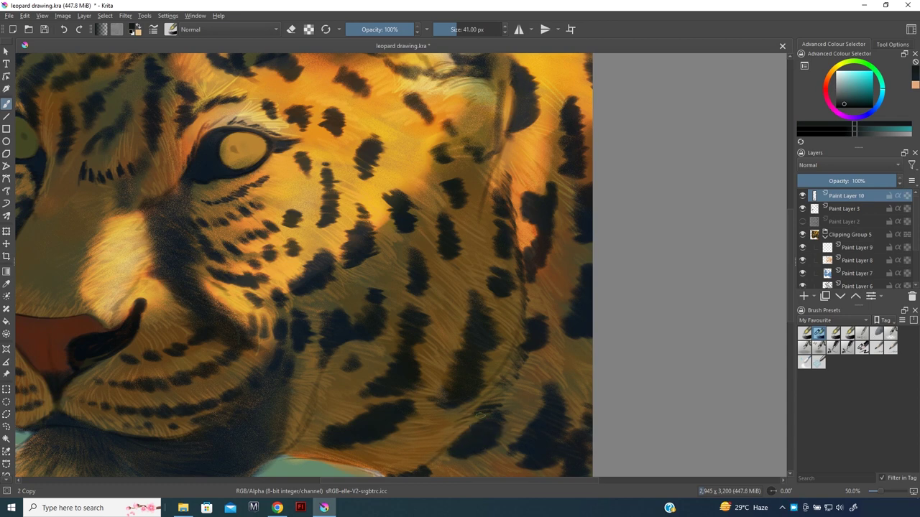
left_click_drag(505, 391, 484, 396)
left_click_drag(416, 344, 420, 324)
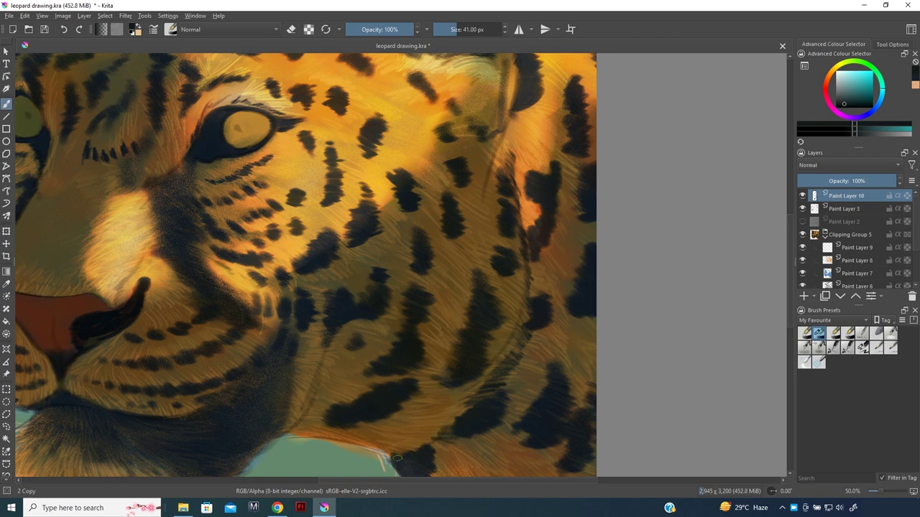
left_click_drag(347, 355, 328, 297)
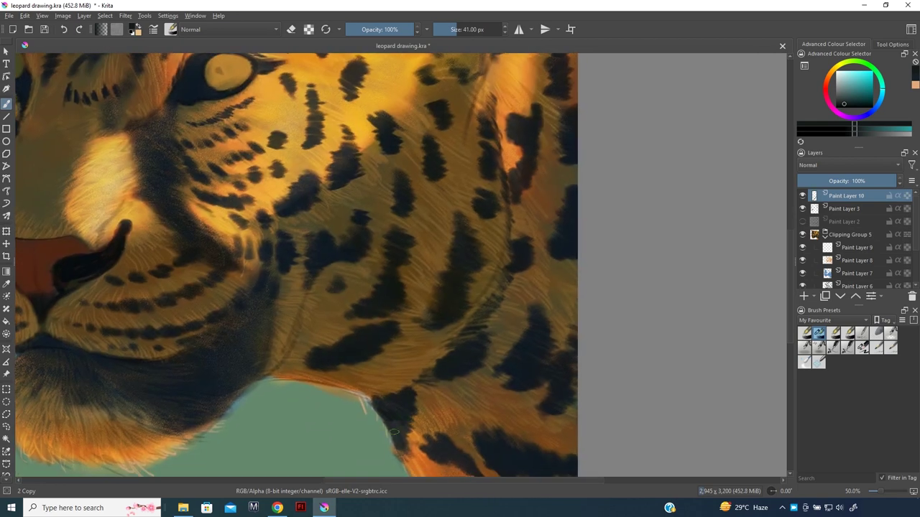
Hatch dark fur strokes along and below the base of the right ear
left_click_drag(437, 215, 451, 318)
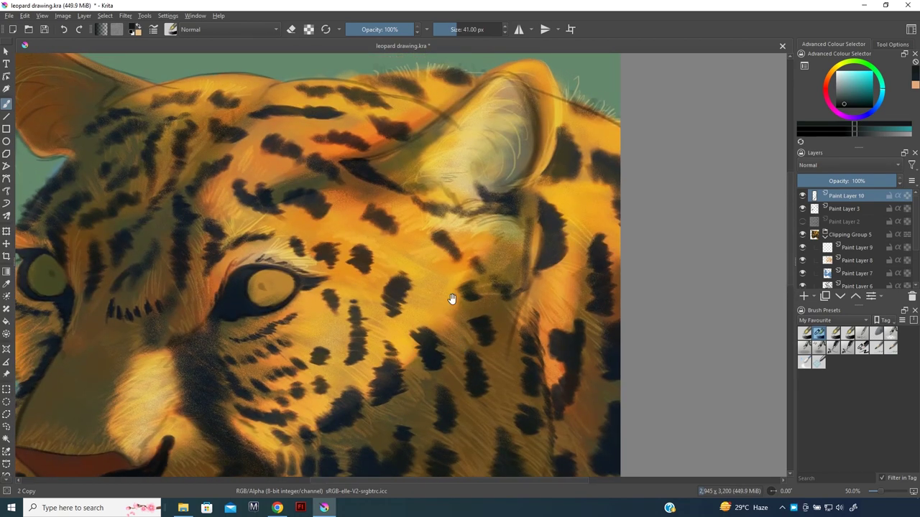
mouse_move(539, 181)
left_mouse_down()
mouse_move(512, 195)
mouse_move(506, 214)
mouse_move(520, 217)
mouse_move(512, 248)
mouse_move(512, 239)
left_mouse_up()
mouse_move(531, 204)
left_mouse_down()
mouse_move(499, 263)
mouse_move(510, 291)
left_mouse_up()
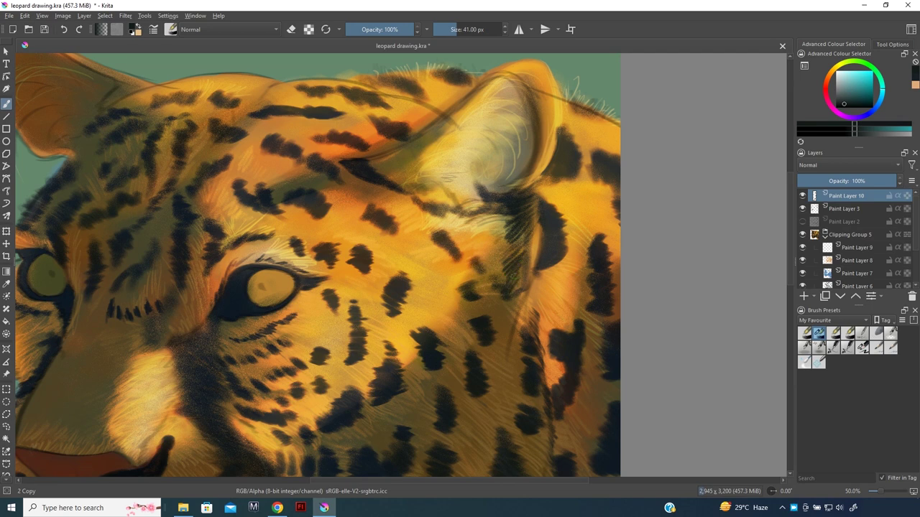
mouse_move(532, 251)
left_mouse_down()
mouse_move(506, 299)
mouse_move(522, 271)
mouse_move(513, 276)
left_mouse_up()
mouse_move(474, 181)
left_mouse_down()
mouse_move(507, 202)
mouse_move(491, 201)
mouse_move(511, 199)
left_mouse_up()
Sample orange from the fur and brush light fur strokes along the inner ear rim
left_click_drag(503, 73, 368, 160)
left_click(383, 135, "ctrl")
key("b")
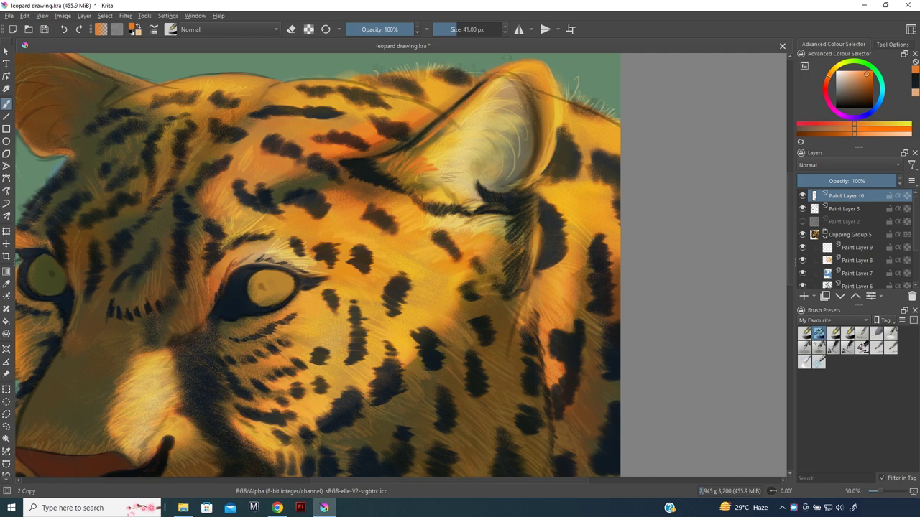
left_click_drag(538, 80, 552, 87)
mouse_move(539, 141)
left_mouse_down()
mouse_move(533, 167)
mouse_move(504, 192)
mouse_move(499, 228)
mouse_move(507, 251)
mouse_move(499, 226)
mouse_move(510, 214)
left_mouse_up()
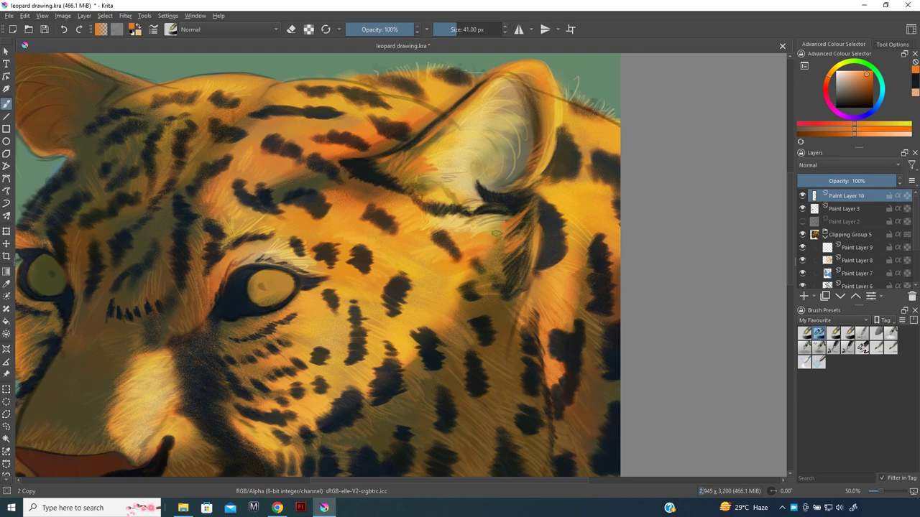
scroll(477, 226, "down", 1)
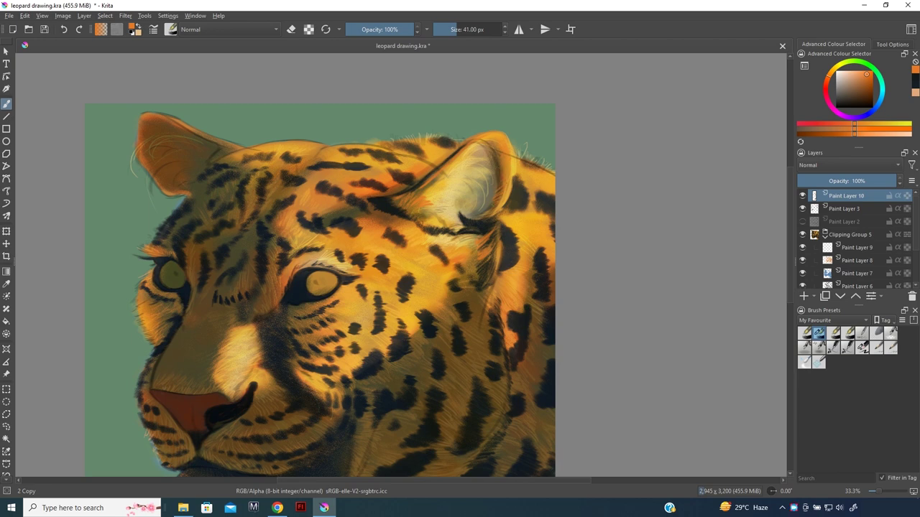
Pick a slightly lightened dark brown and switch to the Charcoal pencil large brush
left_click_drag(149, 413, 208, 324)
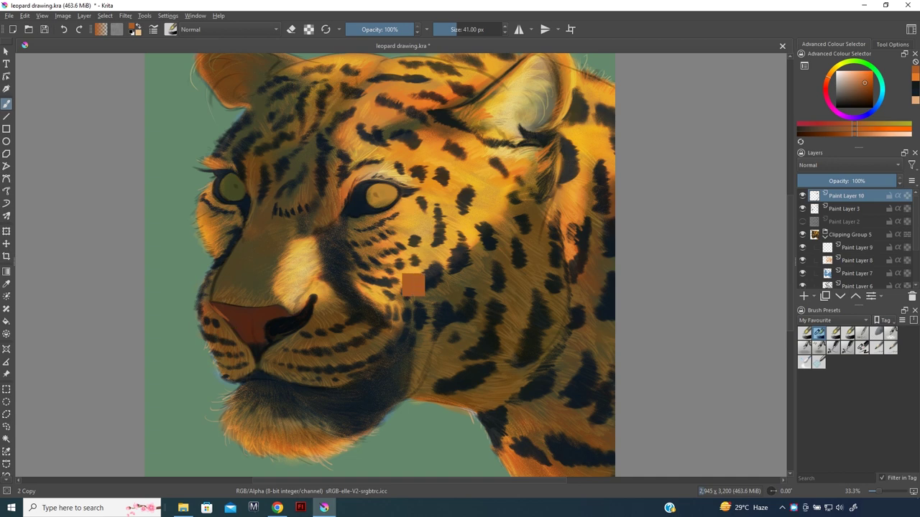
left_click(855, 99)
left_click_drag(856, 100, 858, 92)
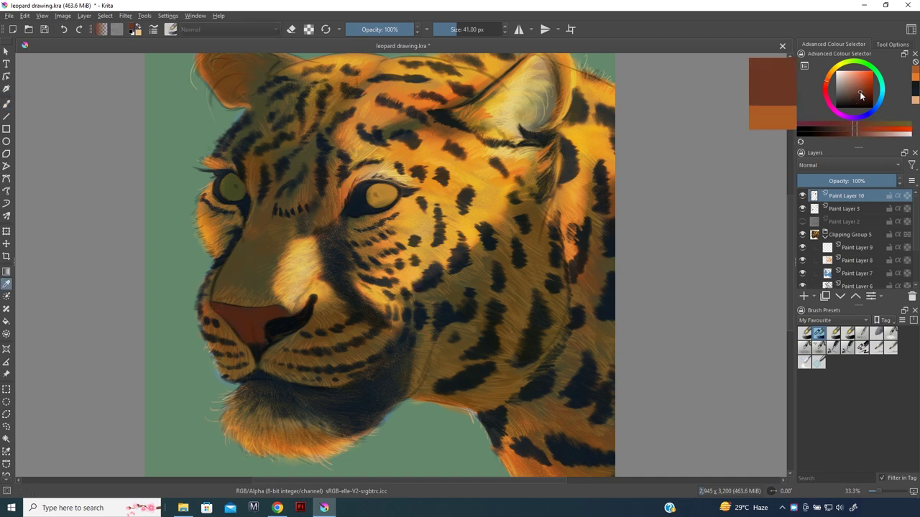
key("b")
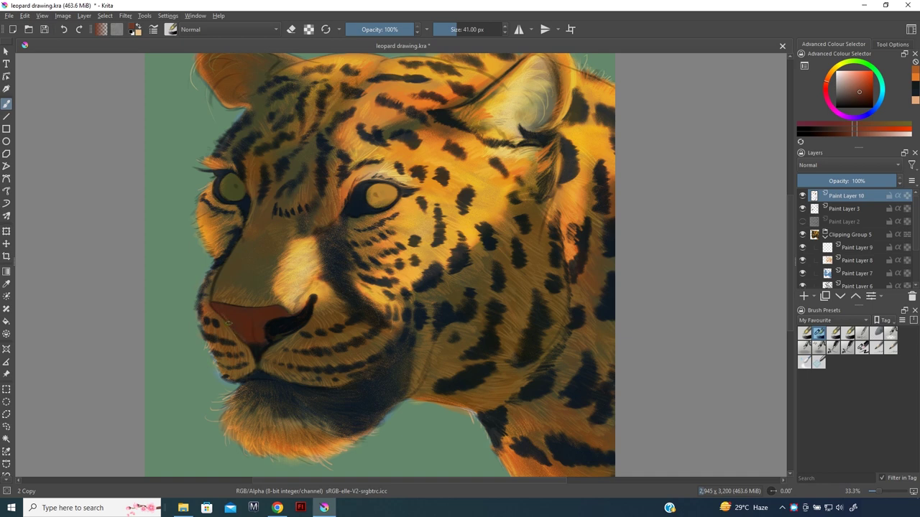
left_click(862, 347)
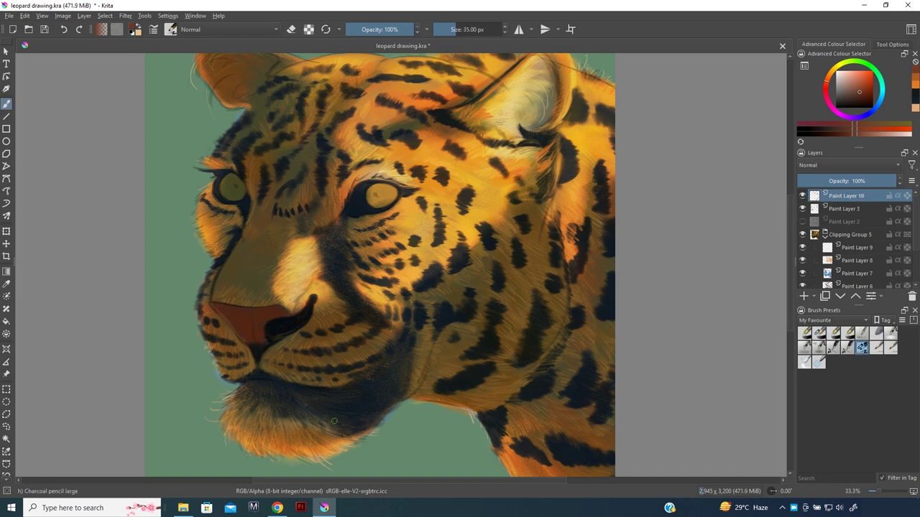
Paint a thin light highlight down the nose and warm reddish tones on its upper left
left_click_drag(859, 92, 861, 88)
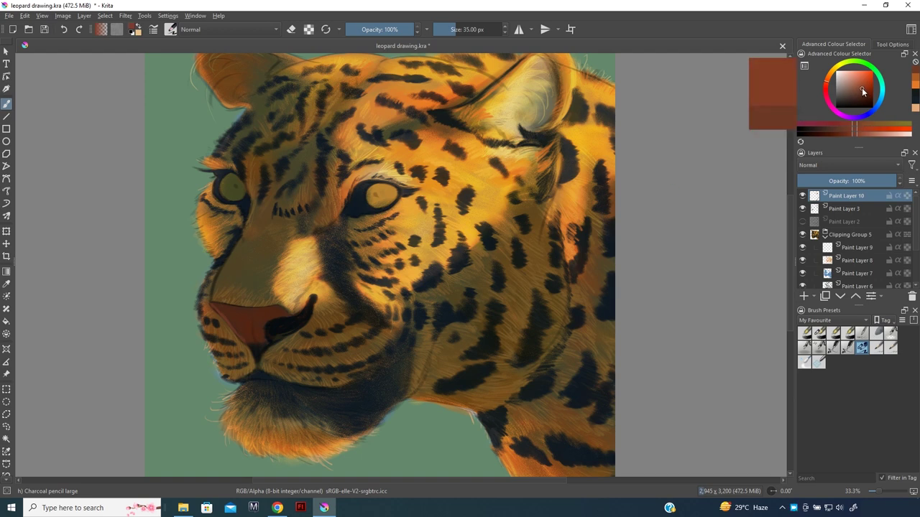
scroll(262, 241, "up", 1)
scroll(273, 248, "up", 1)
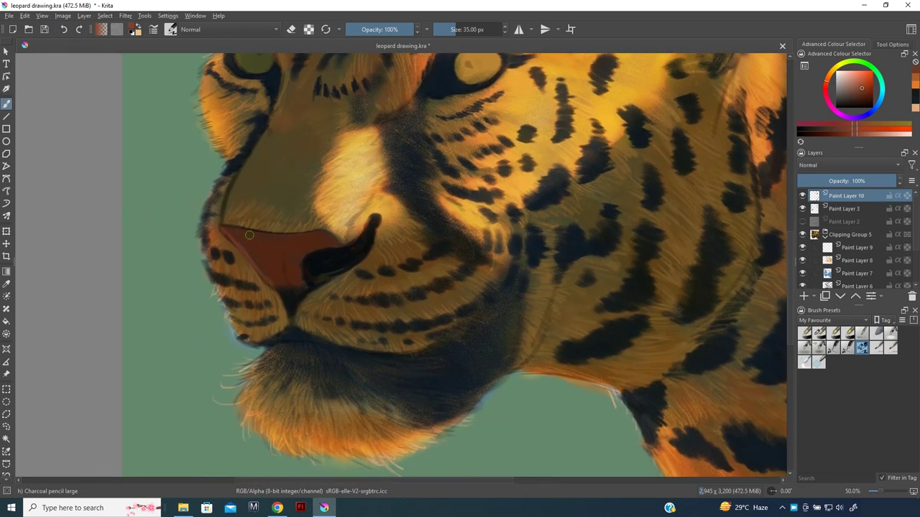
key("bracketright")
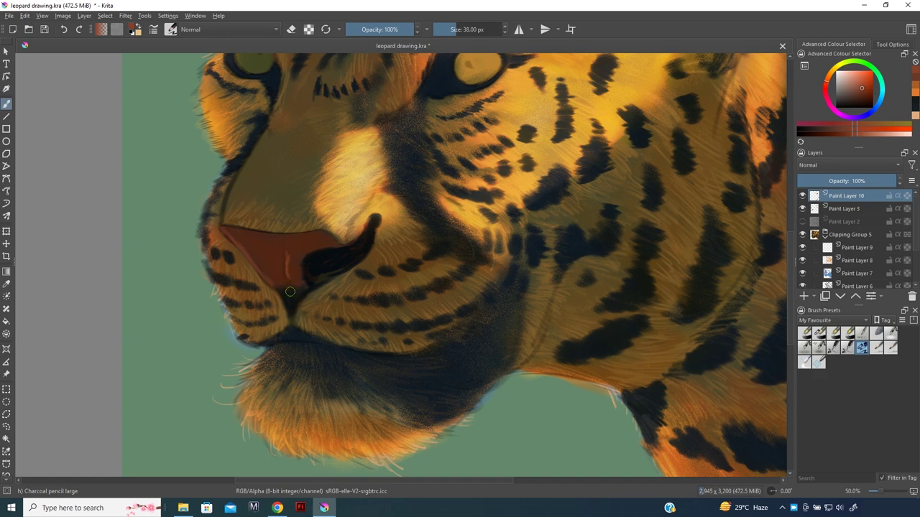
left_click_drag(285, 267, 296, 301)
left_click_drag(224, 231, 244, 253)
left_click(865, 82)
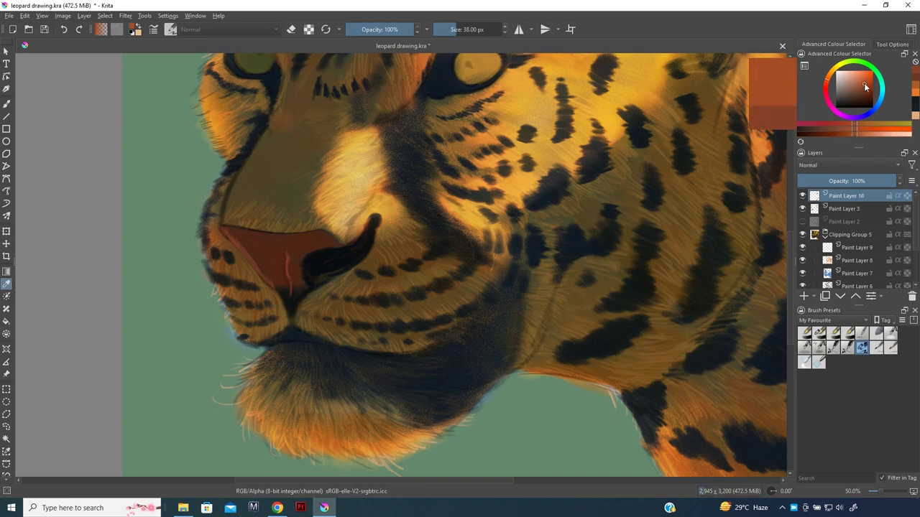
left_click_drag(334, 239, 338, 240)
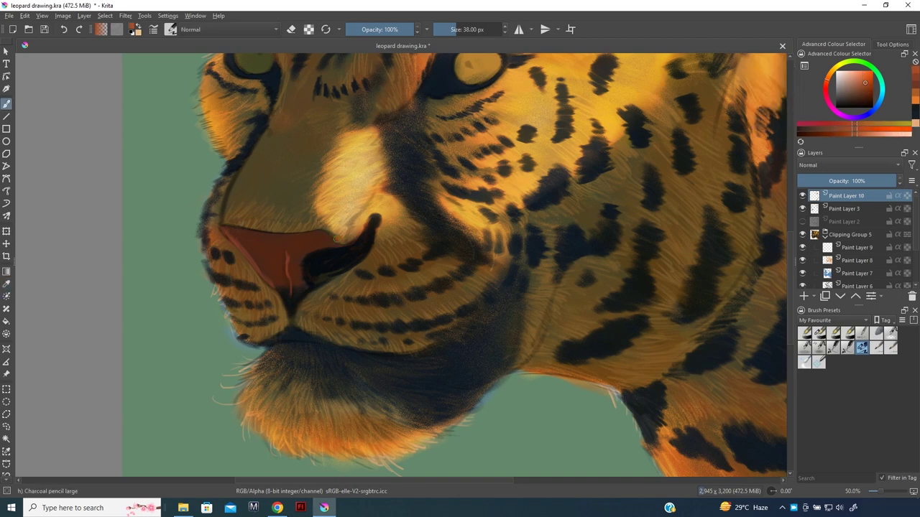
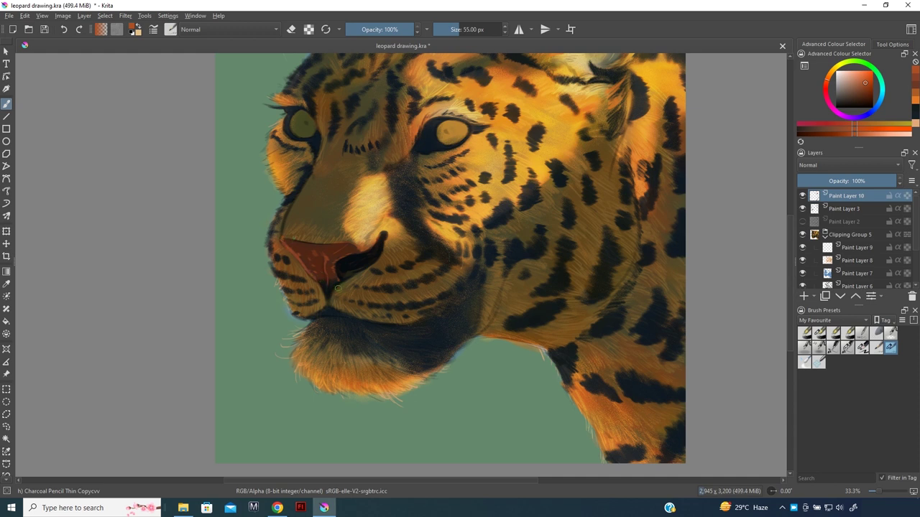
Pick a pale yellow, lower brush opacity to 56%, and paint light strokes on the muzzle
left_click_drag(854, 72, 847, 71)
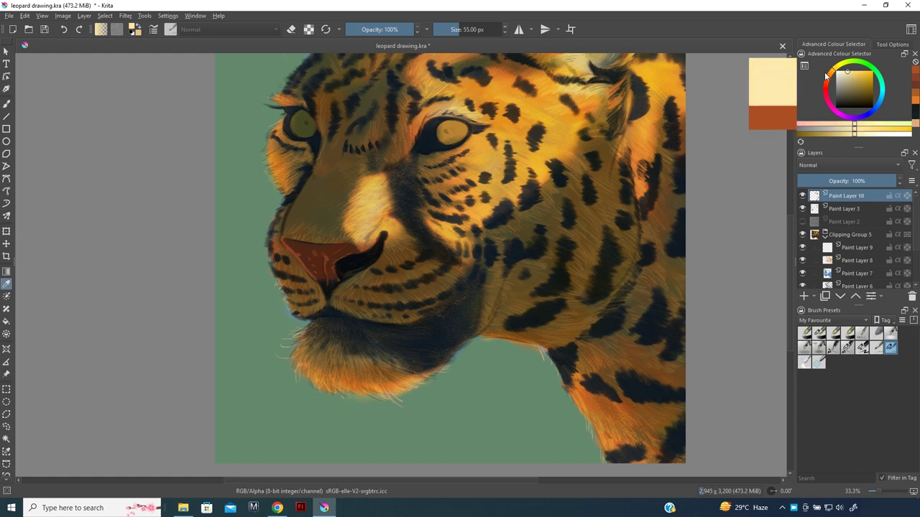
left_click_drag(363, 187, 377, 175)
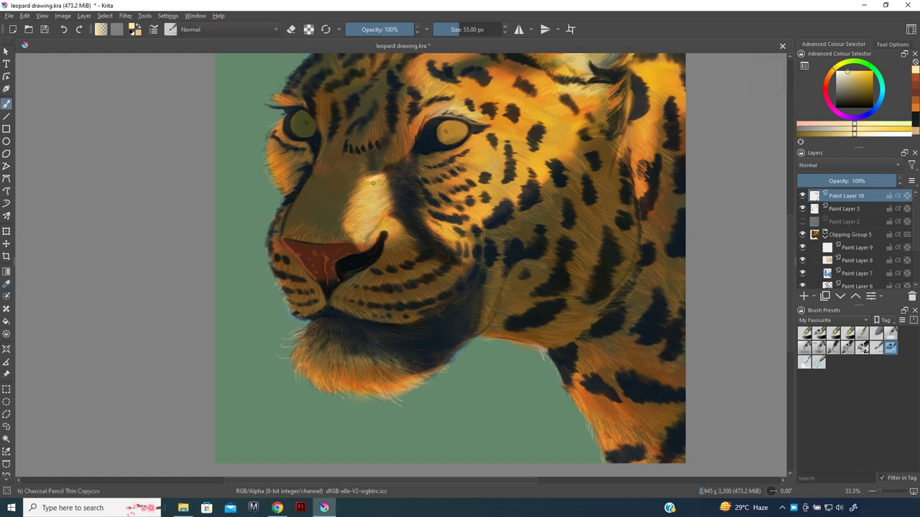
left_click_drag(395, 29, 384, 29)
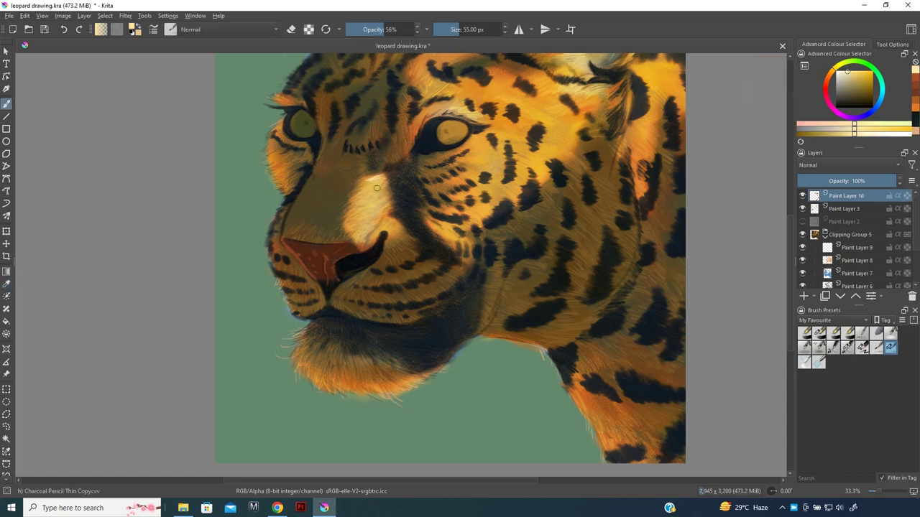
left_click_drag(382, 190, 391, 184)
key("ctrl+z")
key("ctrl+shift+z")
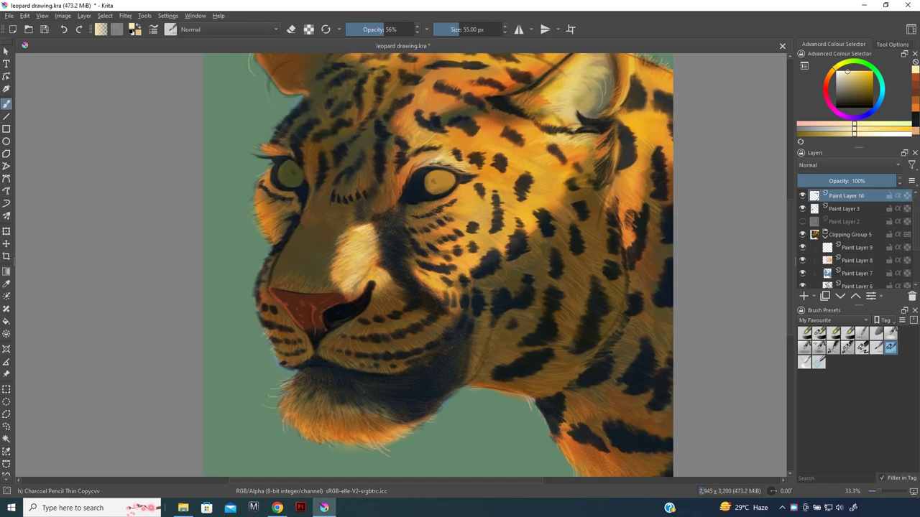
Brighten the eye corner, upper eyelid and fur above the right eye with pale yellow strokes
mouse_move(457, 168)
left_mouse_down()
mouse_move(465, 170)
mouse_move(435, 161)
left_mouse_up()
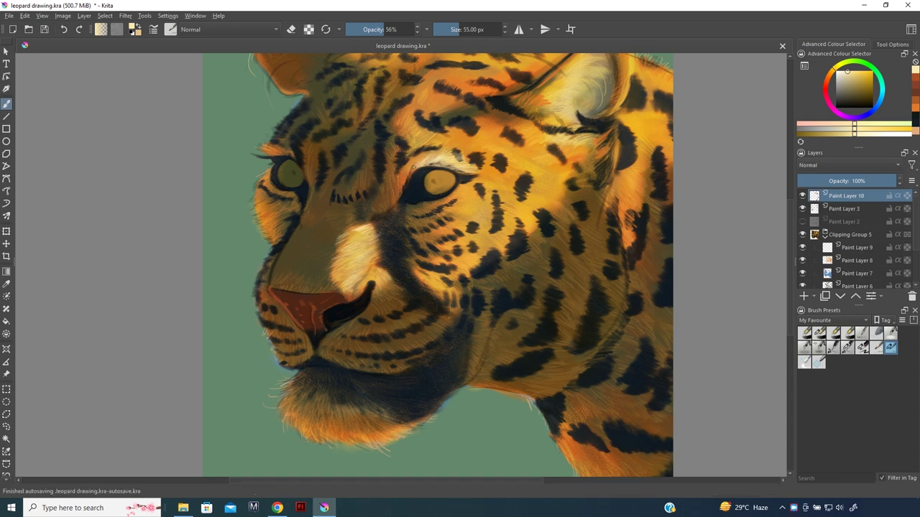
mouse_move(432, 163)
left_mouse_down()
mouse_move(469, 172)
mouse_move(423, 167)
left_mouse_up()
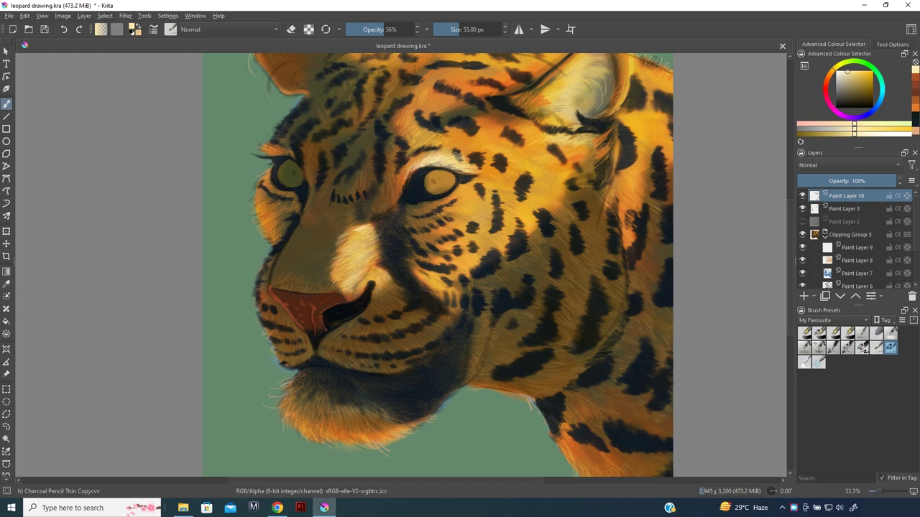
mouse_move(414, 136)
left_mouse_down()
mouse_move(411, 147)
mouse_move(451, 144)
mouse_move(408, 147)
mouse_move(459, 148)
left_mouse_up()
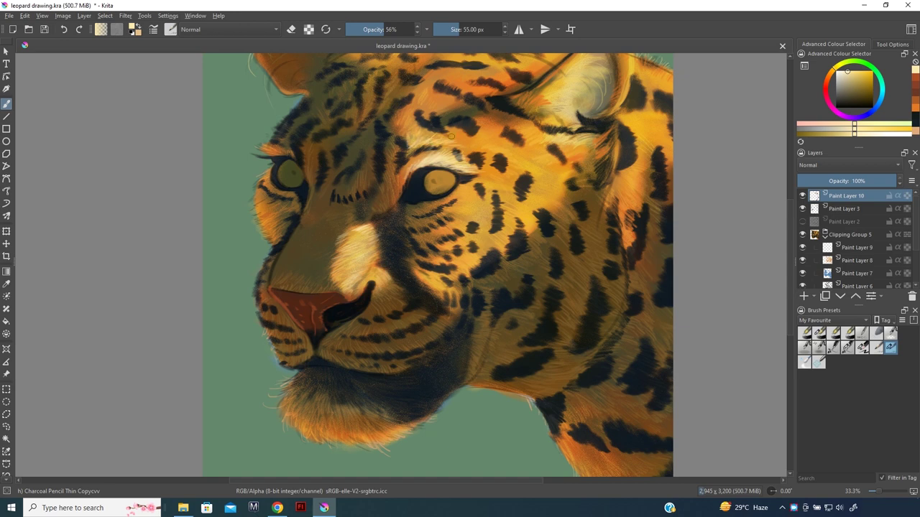
left_click_drag(391, 134, 389, 168)
left_click_drag(445, 161, 470, 161)
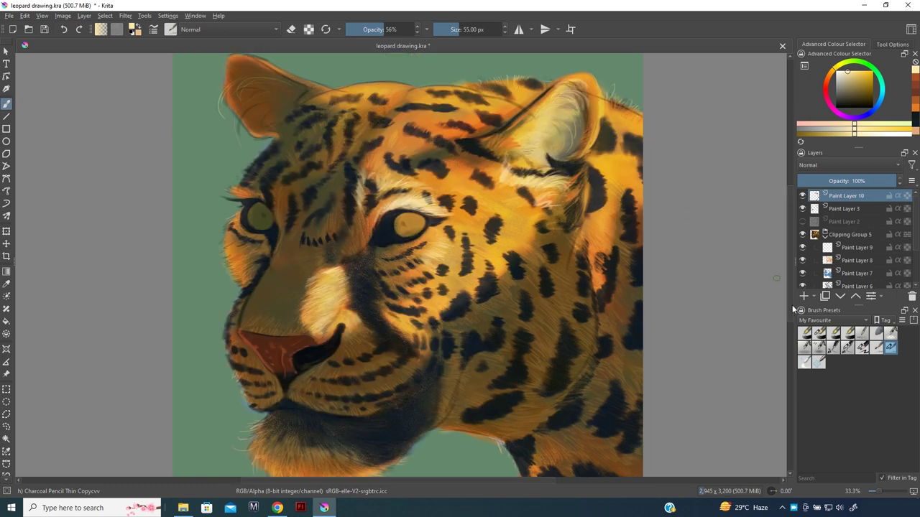
Switch to the second brush preset (41 px, 100% opacity) and paint pale hairs inside the right ear
left_click(818, 333)
mouse_move(552, 96)
left_mouse_down()
mouse_move(565, 142)
mouse_move(535, 133)
mouse_move(557, 157)
left_mouse_up()
mouse_move(546, 131)
left_mouse_down()
mouse_move(560, 161)
mouse_move(575, 149)
left_mouse_up()
left_click_drag(561, 117, 573, 129)
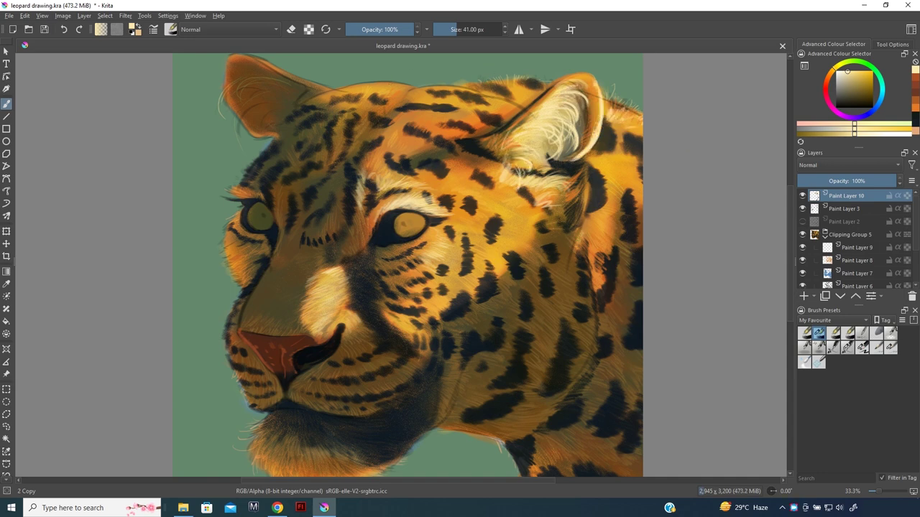
Add a short light stroke on the forehead and pale hairs inside the left ear
left_click_drag(476, 86, 457, 88)
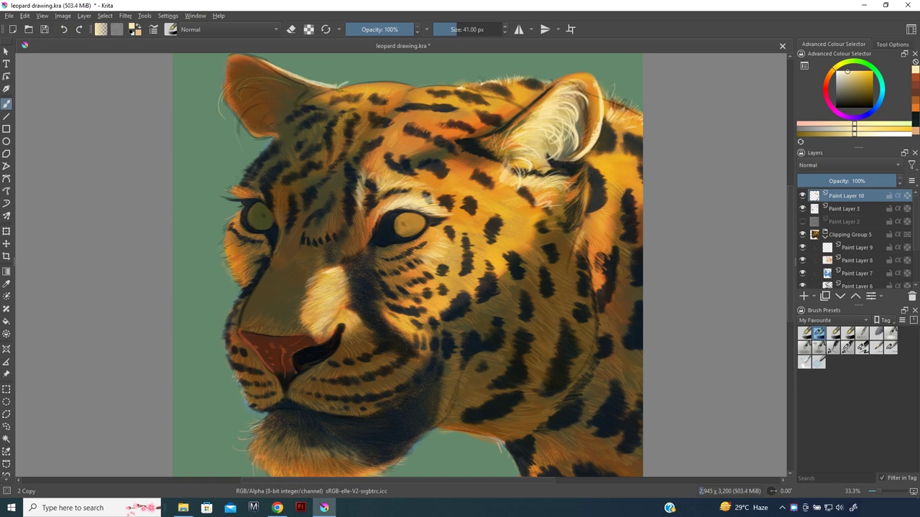
left_click_drag(250, 57, 290, 89)
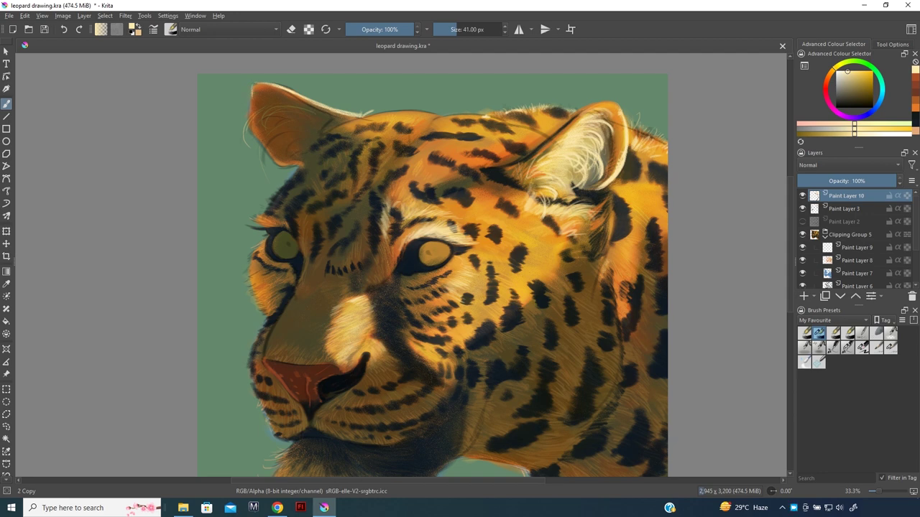
mouse_move(290, 122)
left_mouse_down()
mouse_move(266, 141)
mouse_move(273, 154)
left_mouse_up()
Zoom in and darken the eye's inner corner and lower eyelid with dark blue
scroll(470, 269, "up", 2)
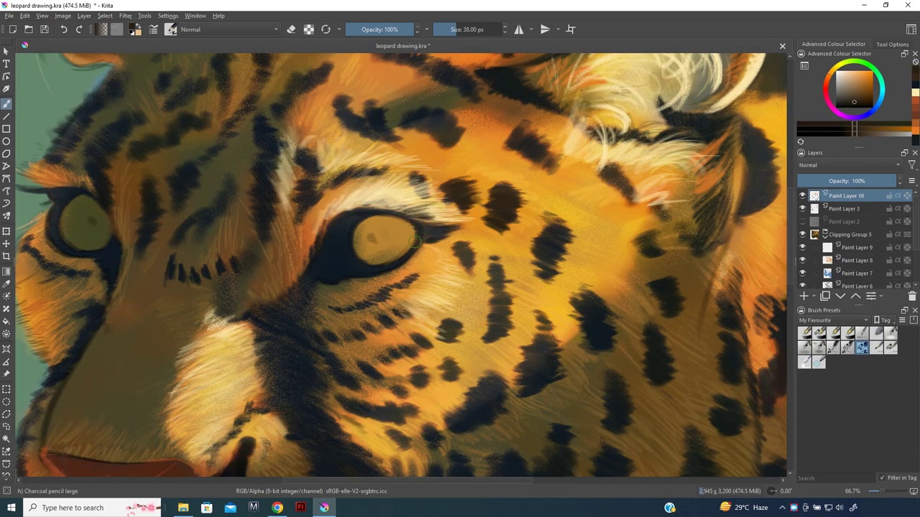
left_click_drag(419, 237, 477, 220)
key("ctrl+z")
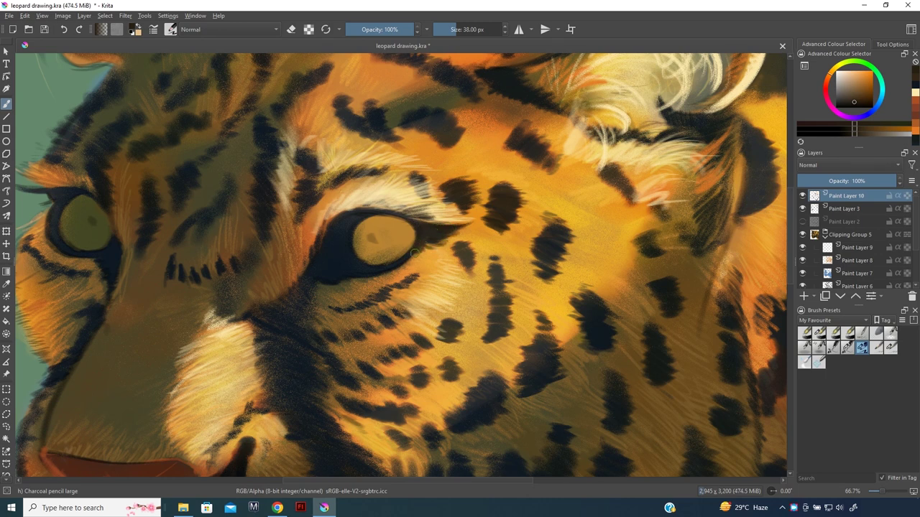
mouse_move(408, 254)
left_mouse_down()
mouse_move(379, 273)
mouse_move(305, 272)
left_mouse_up()
left_click(358, 259, "ctrl")
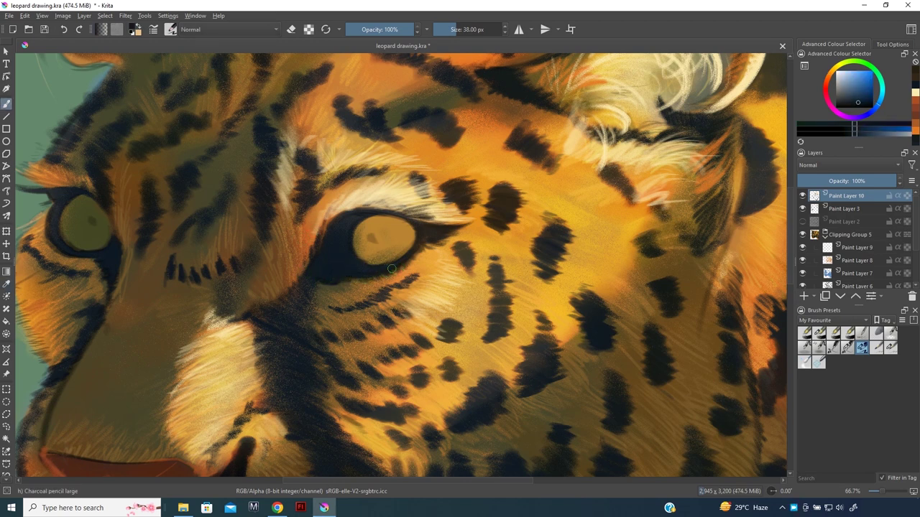
mouse_move(364, 279)
left_mouse_down()
mouse_move(316, 279)
mouse_move(319, 267)
mouse_move(308, 263)
mouse_move(291, 295)
mouse_move(306, 326)
mouse_move(277, 332)
left_mouse_up()
mouse_move(248, 233)
left_mouse_down()
mouse_move(226, 305)
mouse_move(213, 288)
left_mouse_up()
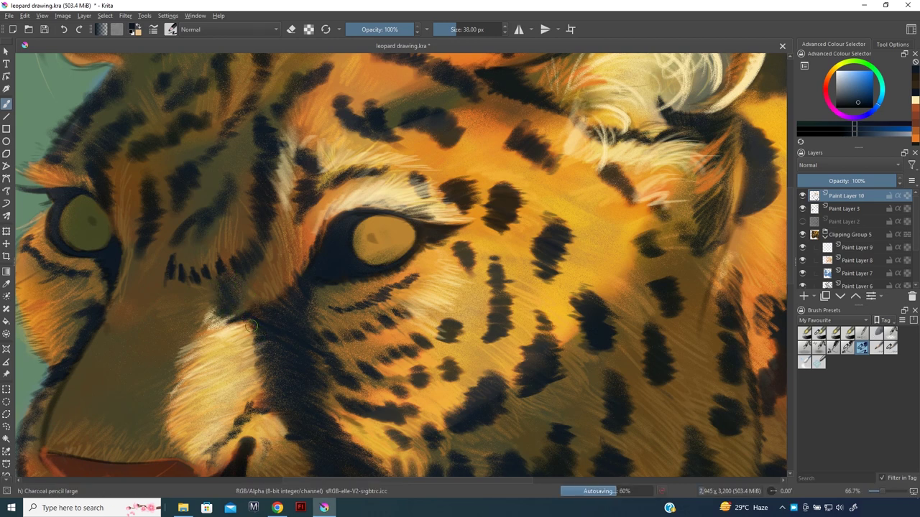
Deepen the dark cheek stripe with charcoal strokes and small dark marks
left_click_drag(244, 298, 196, 198)
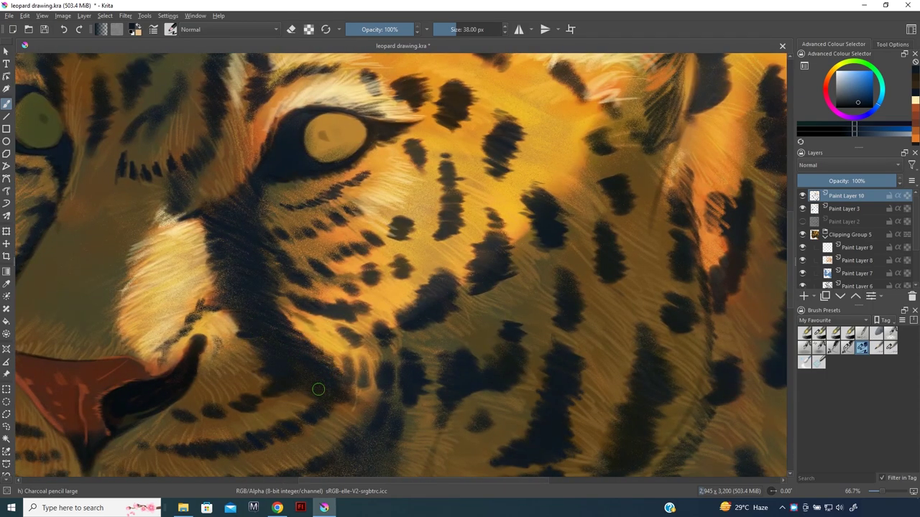
left_click_drag(328, 394, 376, 225)
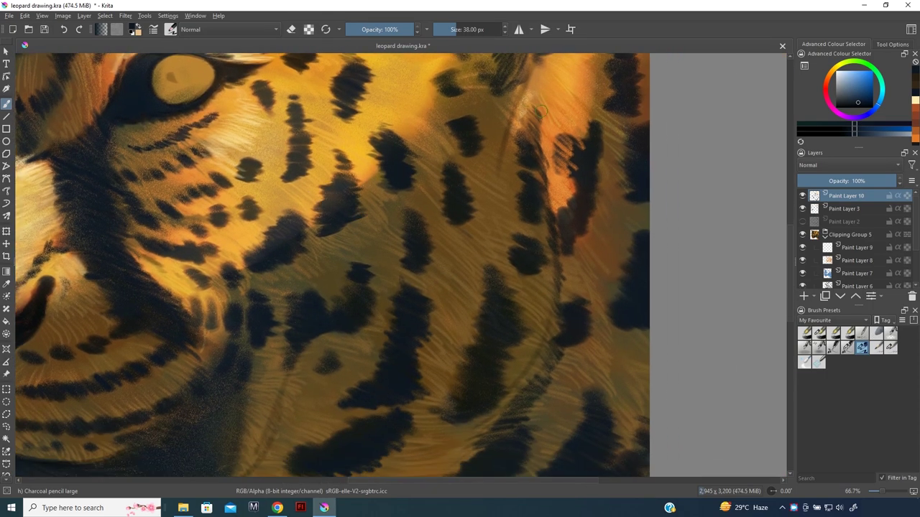
mouse_move(536, 99)
left_mouse_down()
mouse_move(530, 150)
mouse_move(548, 180)
mouse_move(546, 223)
left_mouse_up()
mouse_move(546, 178)
left_mouse_down()
mouse_move(560, 192)
mouse_move(571, 256)
left_mouse_up()
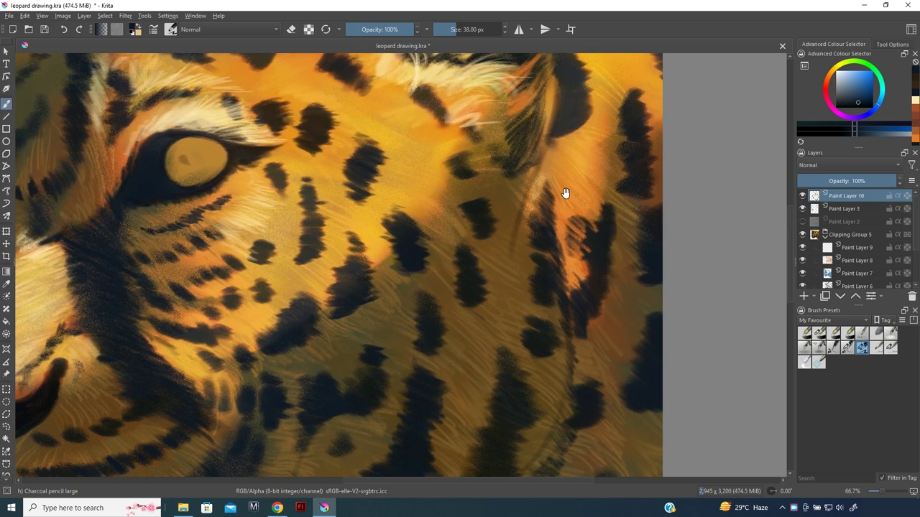
mouse_move(600, 198)
left_mouse_down()
mouse_move(611, 207)
mouse_move(597, 219)
mouse_move(607, 261)
mouse_move(582, 252)
mouse_move(607, 298)
left_mouse_up()
Darken two more stripes on the right and add dark charcoal strokes to the chin fur
left_click_drag(582, 270, 609, 316)
left_click_drag(584, 286, 597, 326)
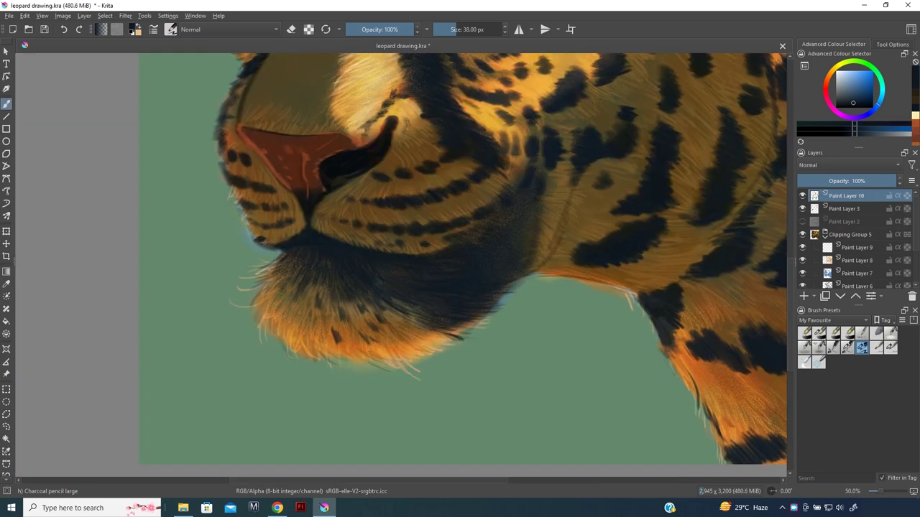
left_click_drag(287, 310, 286, 327)
mouse_move(421, 308)
left_mouse_down()
mouse_move(392, 297)
mouse_move(391, 324)
mouse_move(438, 332)
mouse_move(392, 358)
left_mouse_up()
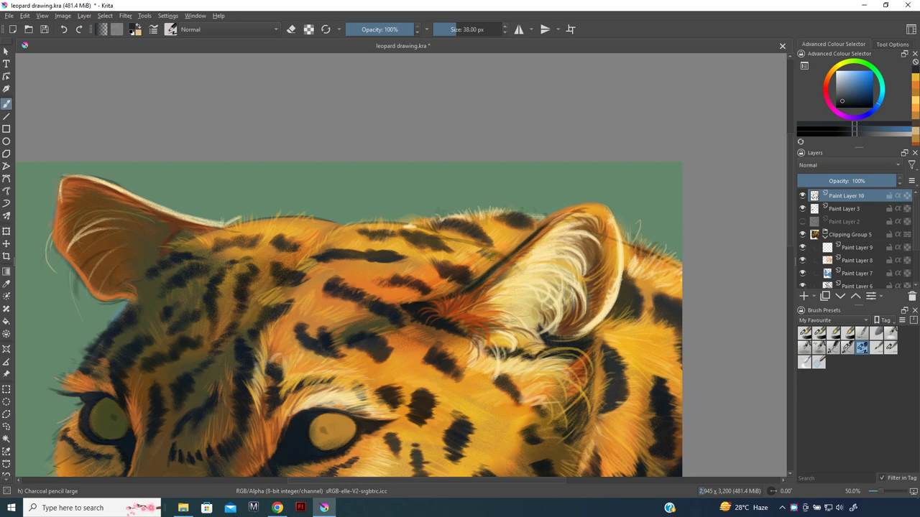
Add dark marks along the ear edge, then sample a brown and stroke faintly along the forehead
left_click_drag(492, 258, 478, 251)
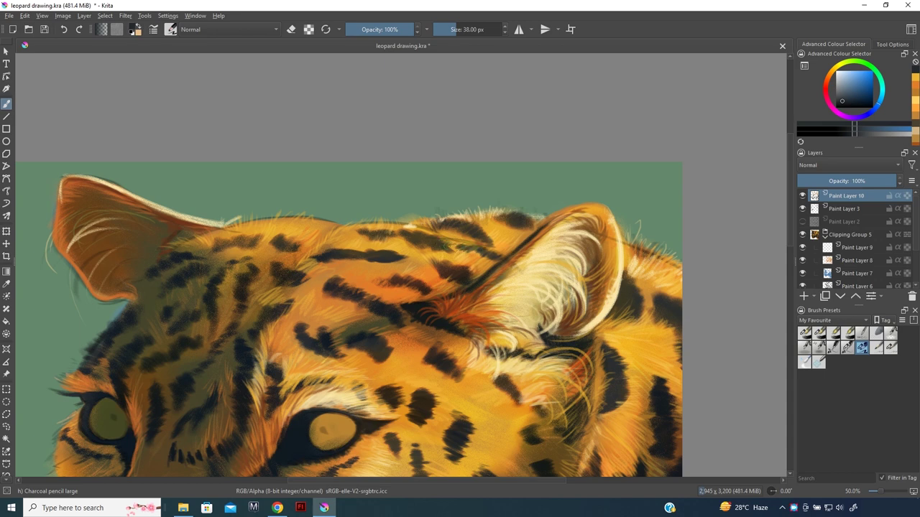
left_click(460, 262, "ctrl")
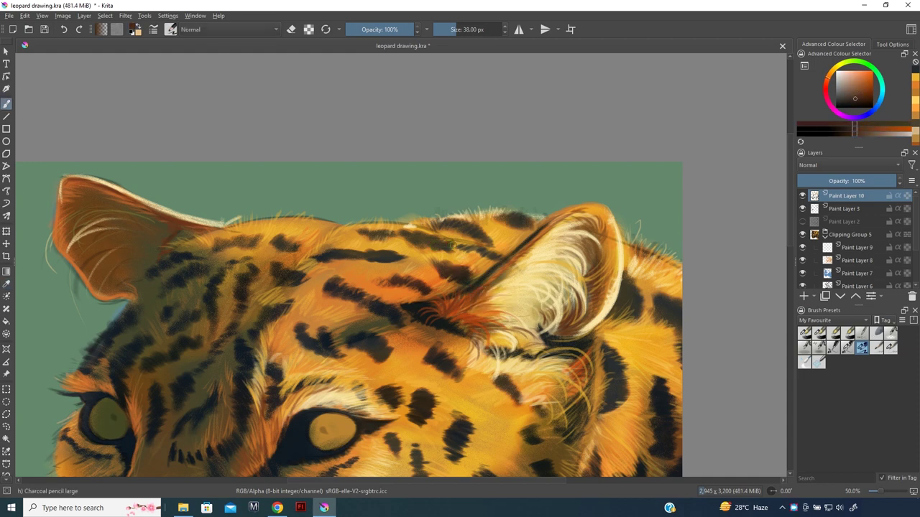
mouse_move(452, 251)
left_mouse_down()
mouse_move(431, 238)
mouse_move(343, 229)
mouse_move(391, 232)
left_mouse_up()
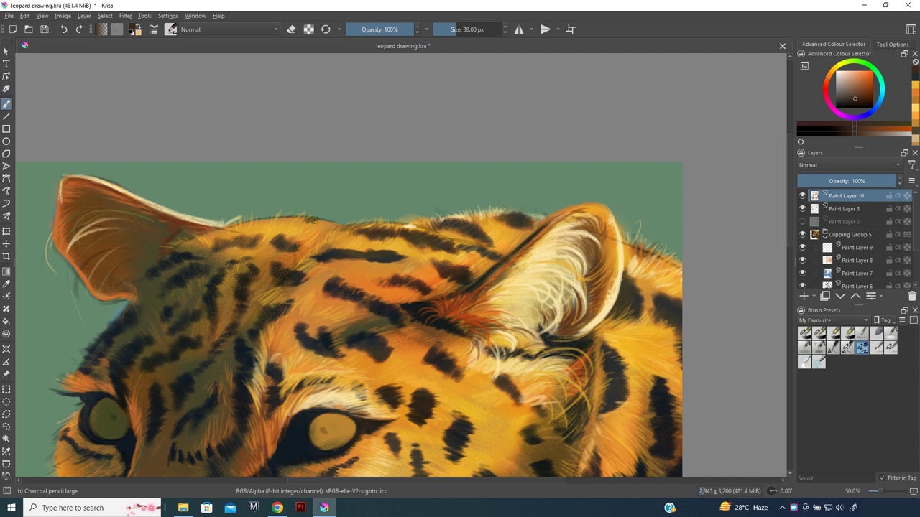
mouse_move(305, 221)
left_mouse_down()
mouse_move(332, 223)
mouse_move(329, 234)
left_mouse_up()
Switch to a smaller soft brush and dab dark brown onto the iris and its upper-right edge
scroll(245, 219, "down", 3)
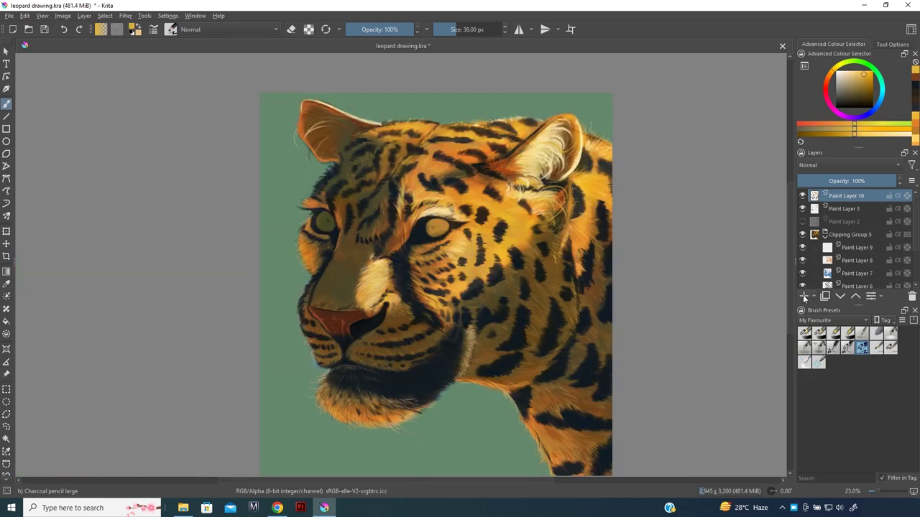
scroll(421, 211, "up", 4)
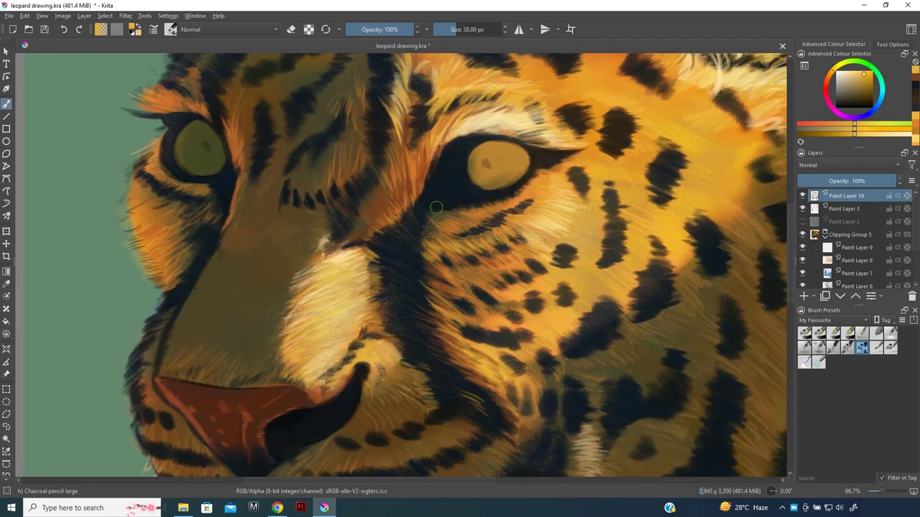
scroll(461, 214, "up", 1)
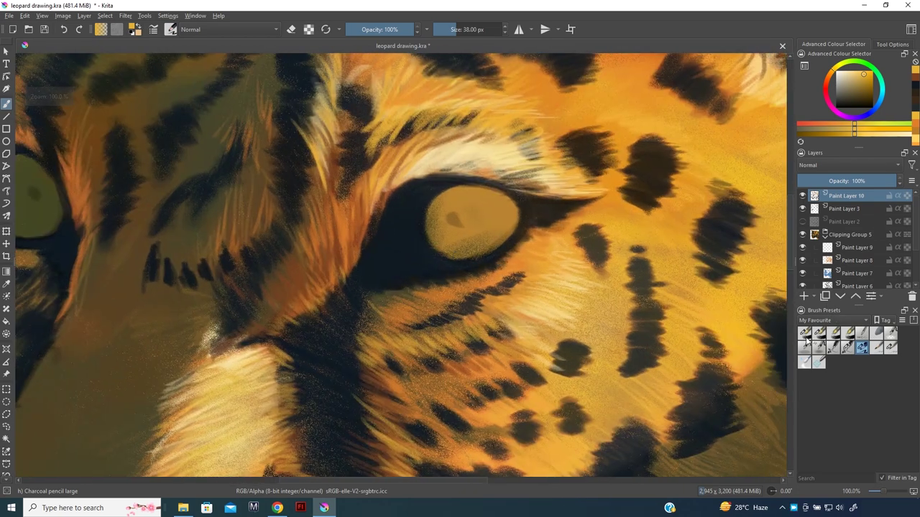
left_click(848, 333)
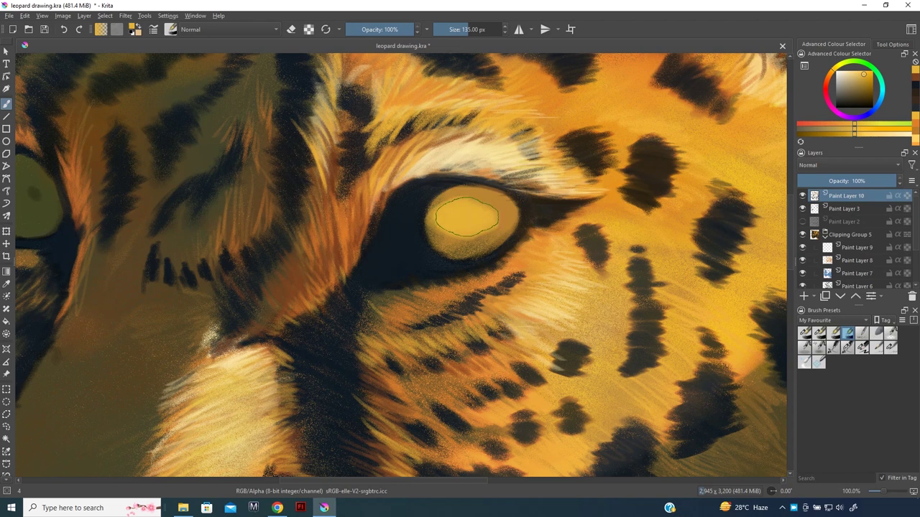
left_click_drag(475, 225, 456, 208)
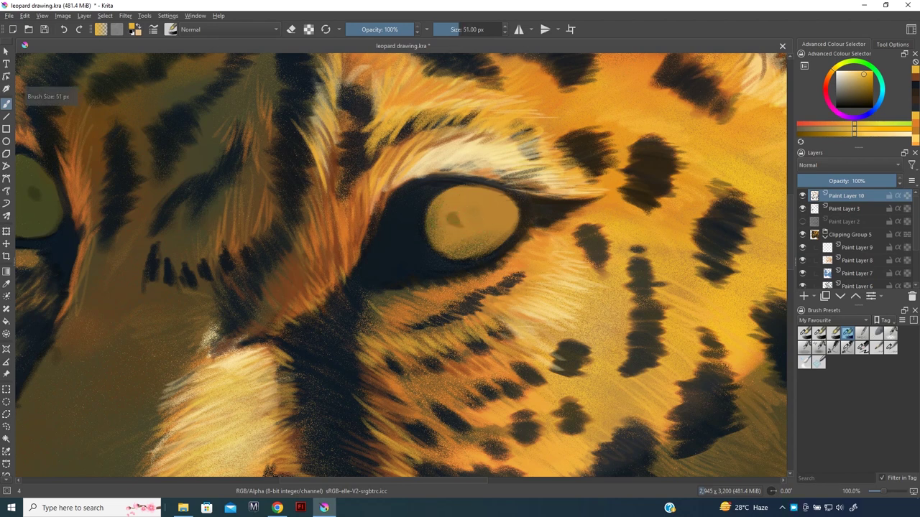
left_click(833, 73)
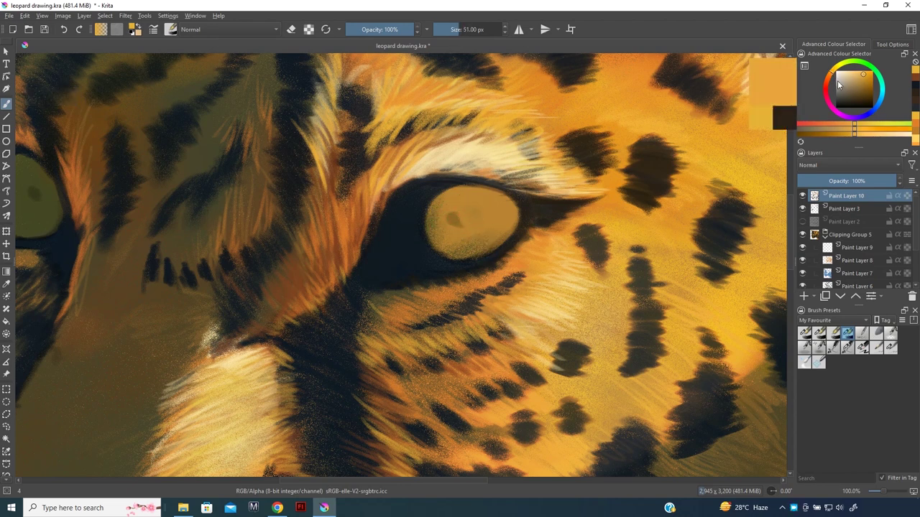
left_click_drag(863, 81, 866, 86)
mouse_move(456, 210)
left_mouse_down()
mouse_move(478, 226)
mouse_move(474, 237)
mouse_move(493, 212)
mouse_move(511, 227)
mouse_move(455, 247)
mouse_move(453, 201)
mouse_move(471, 193)
mouse_move(490, 201)
left_mouse_up()
left_click_drag(450, 237, 464, 238)
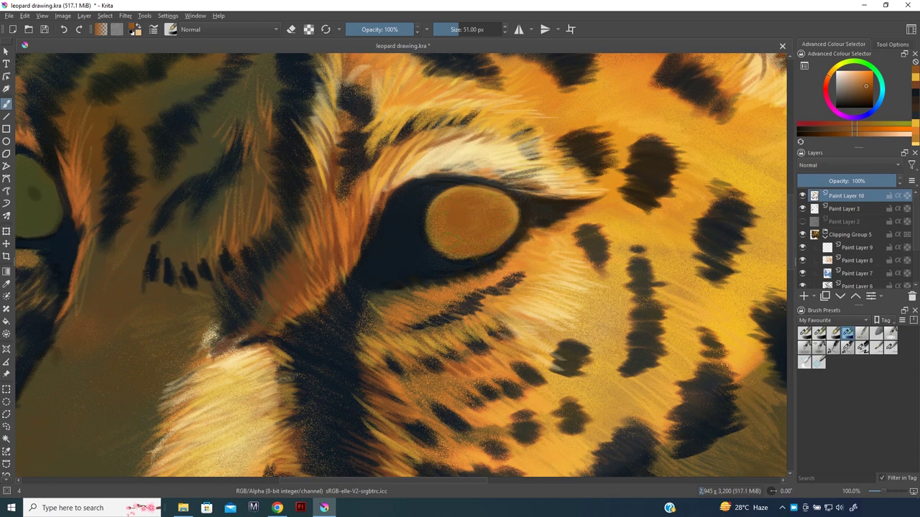
left_click_drag(500, 204, 513, 213)
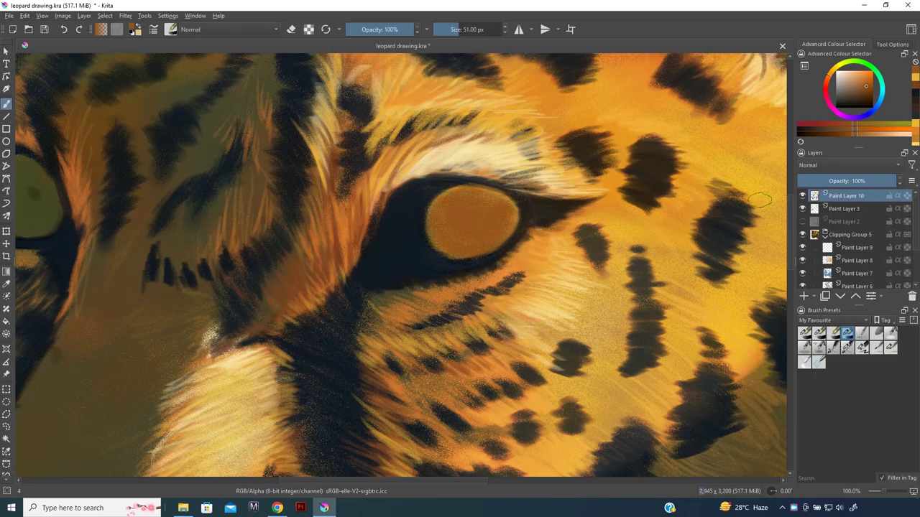
Shade the iris's left and upper edges with a darker brown at 18 px
left_click_drag(832, 80, 866, 90)
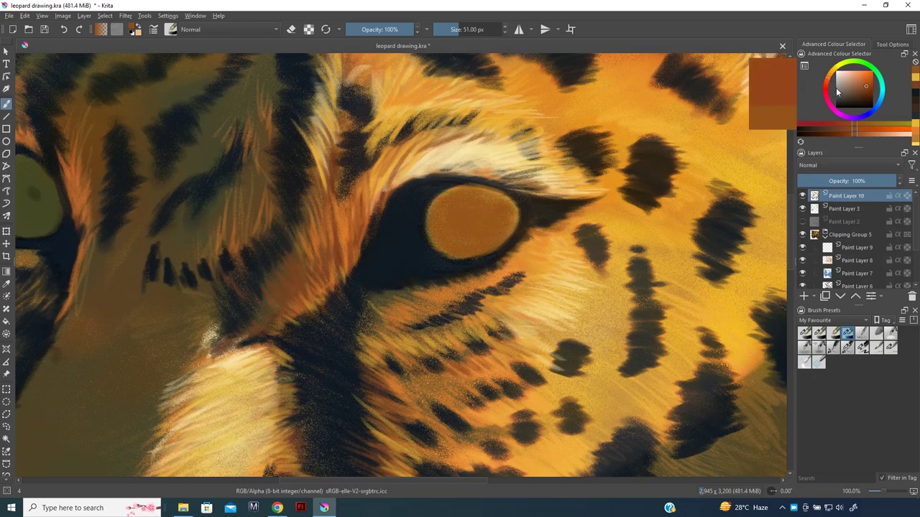
left_click_drag(427, 207, 447, 185)
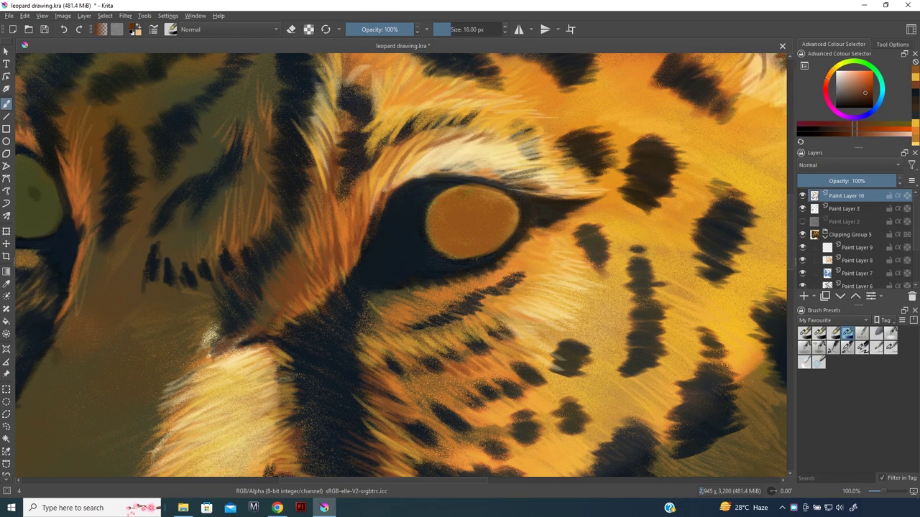
mouse_move(430, 211)
left_mouse_down()
mouse_move(430, 235)
mouse_move(460, 255)
mouse_move(451, 245)
left_mouse_up()
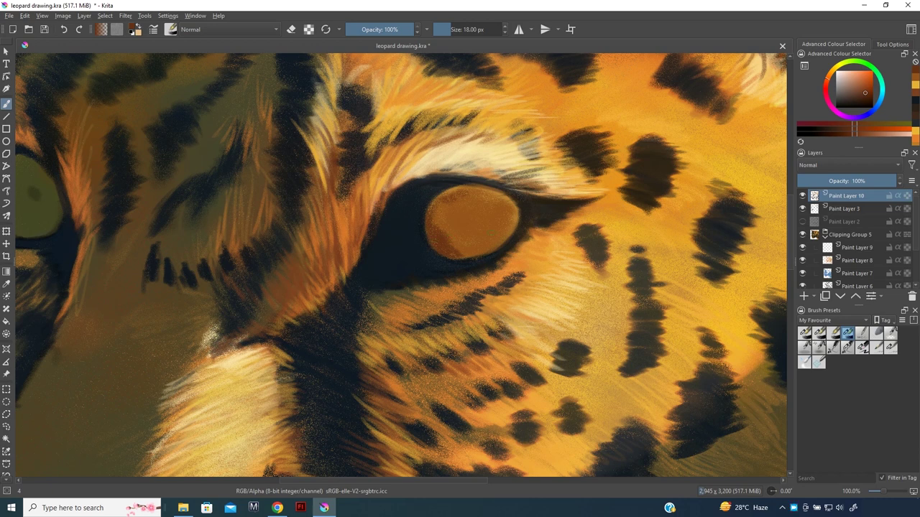
left_click_drag(467, 198, 482, 193)
Pick a light orange and dab a soft highlight on the iris
left_click(448, 206, "ctrl")
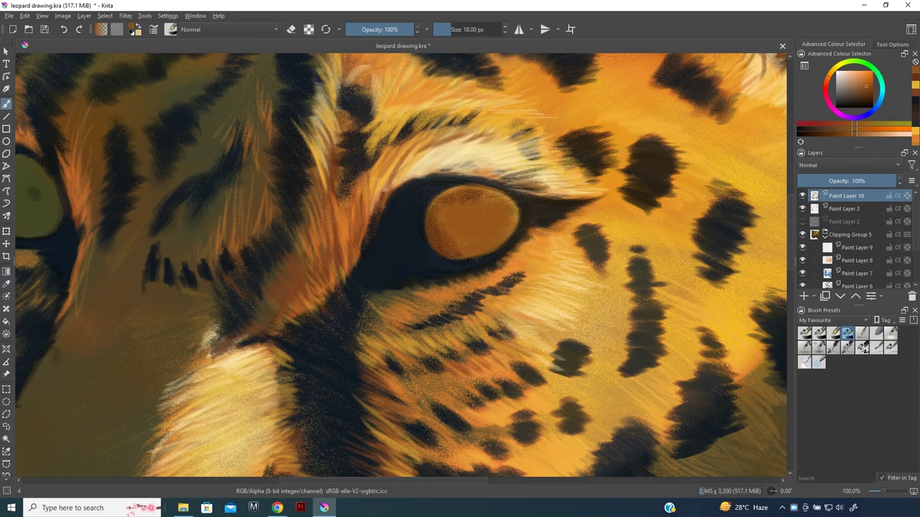
left_click(848, 73)
left_click_drag(505, 211, 510, 209)
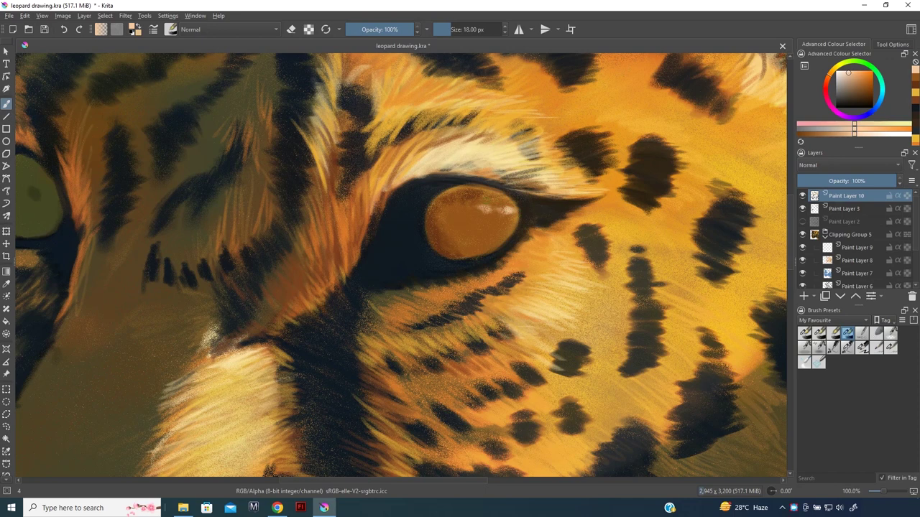
With the charcoal pencil, narrow the iris's left edge in sampled navy and darken its upper rim
key("ctrl+z")
left_click(862, 347)
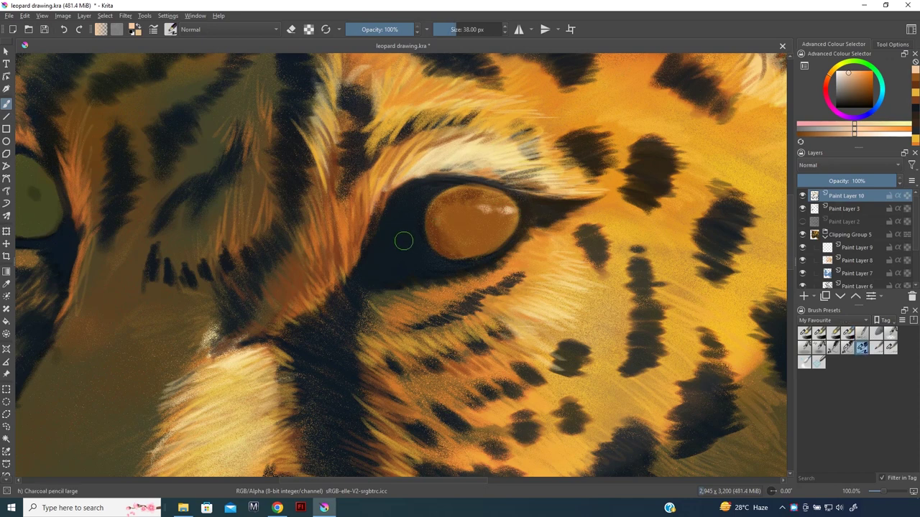
left_click_drag(430, 228, 437, 209)
left_click(408, 237, "ctrl")
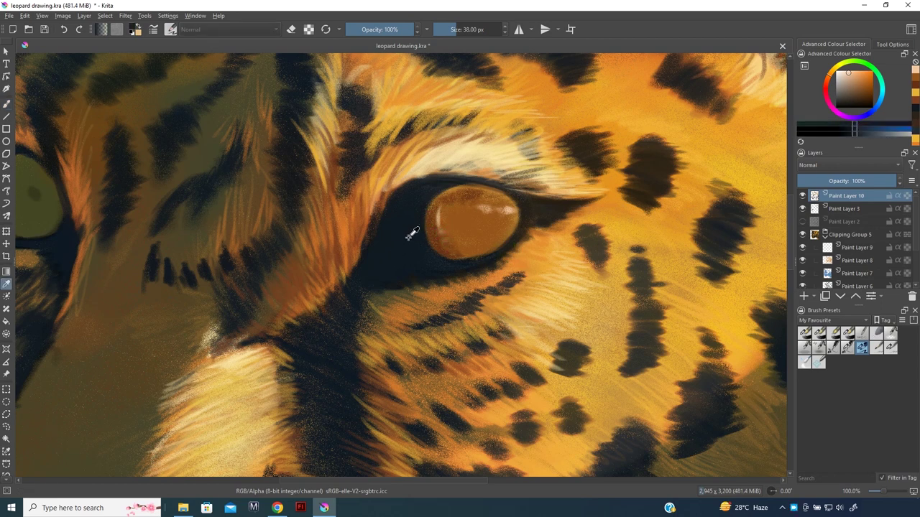
mouse_move(428, 204)
left_mouse_down()
mouse_move(430, 250)
mouse_move(423, 246)
left_mouse_up()
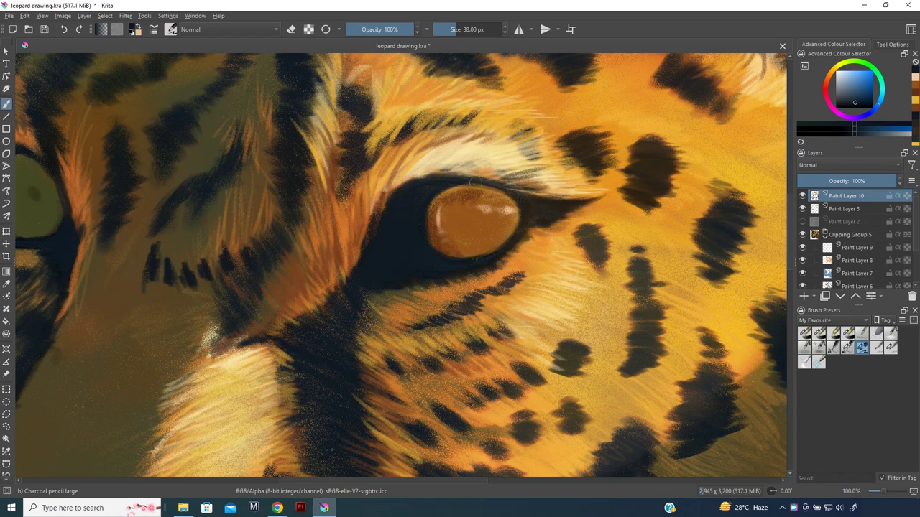
left_click_drag(503, 187, 519, 195)
left_click_drag(466, 175, 525, 192)
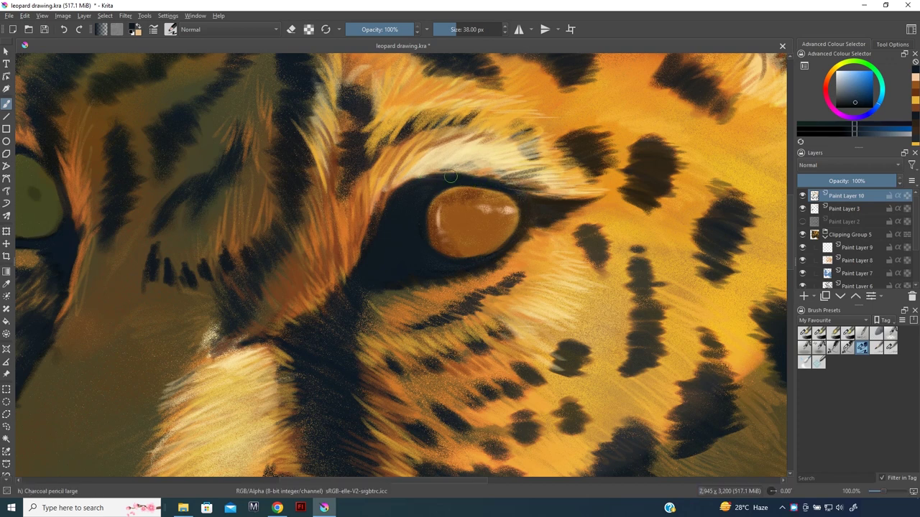
mouse_move(432, 181)
left_mouse_down()
mouse_move(417, 184)
mouse_move(465, 174)
left_mouse_up()
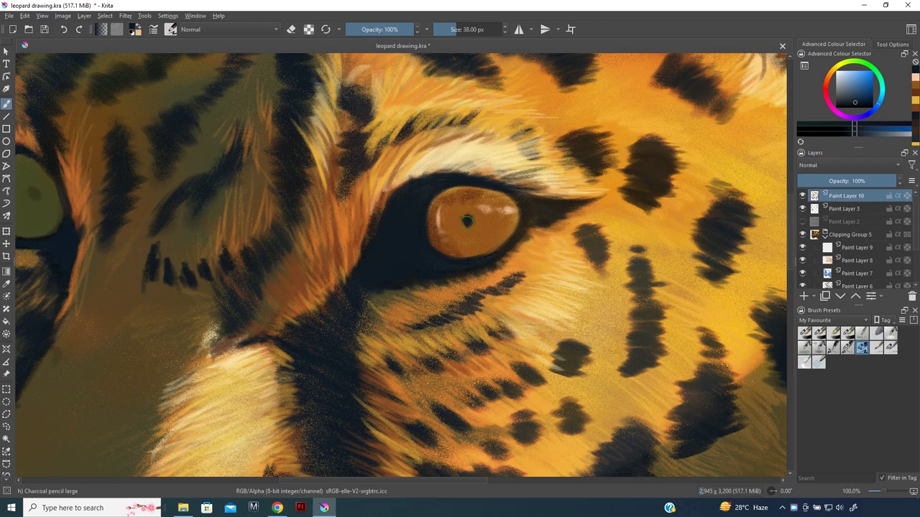
Pick a light orange and add a light stroke inside the eye
left_click(835, 72)
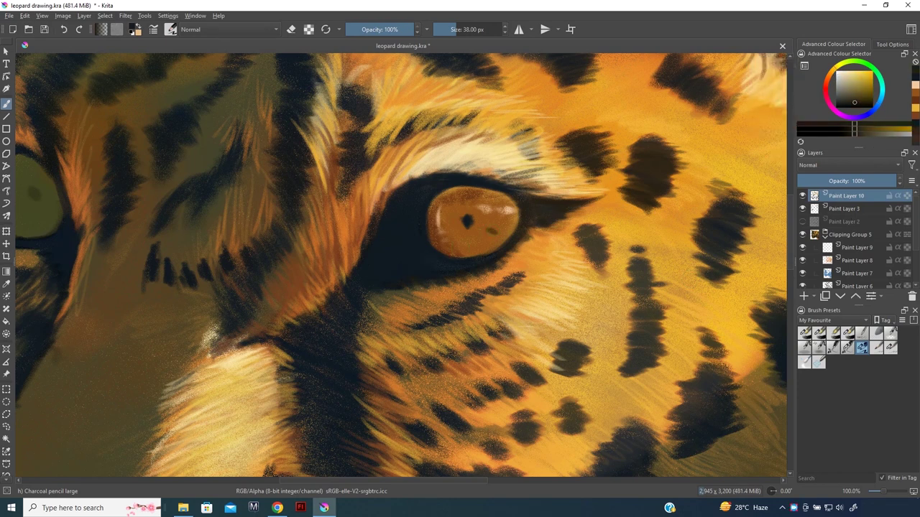
left_click_drag(857, 85, 862, 74)
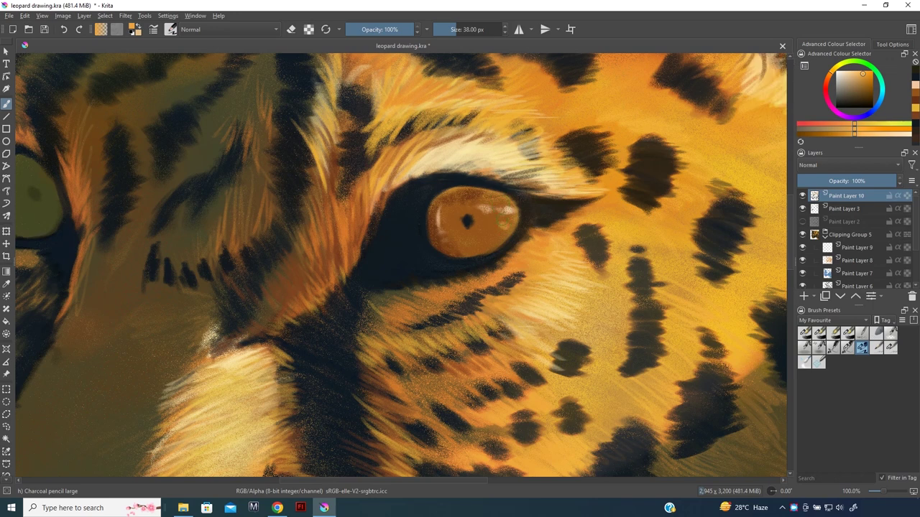
left_click_drag(436, 221, 447, 219)
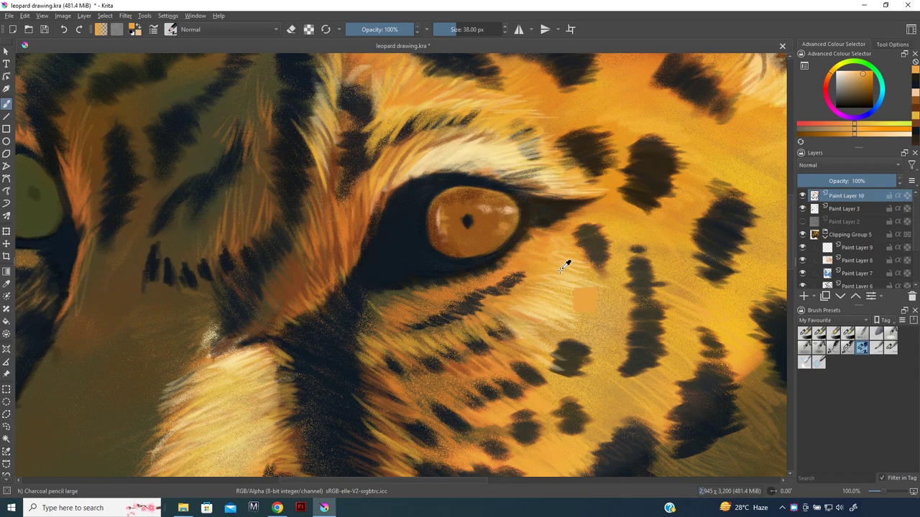
key("minus")
key("minus")
key("minus")
key("plus")
key("plus")
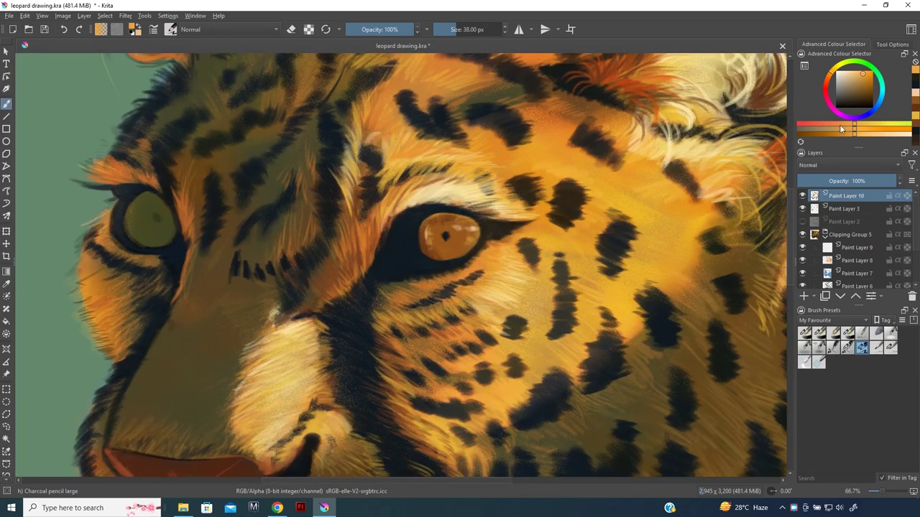
Blend a soft greenish patch into the iris using the Blender Blur brush
left_click_drag(868, 72, 857, 89)
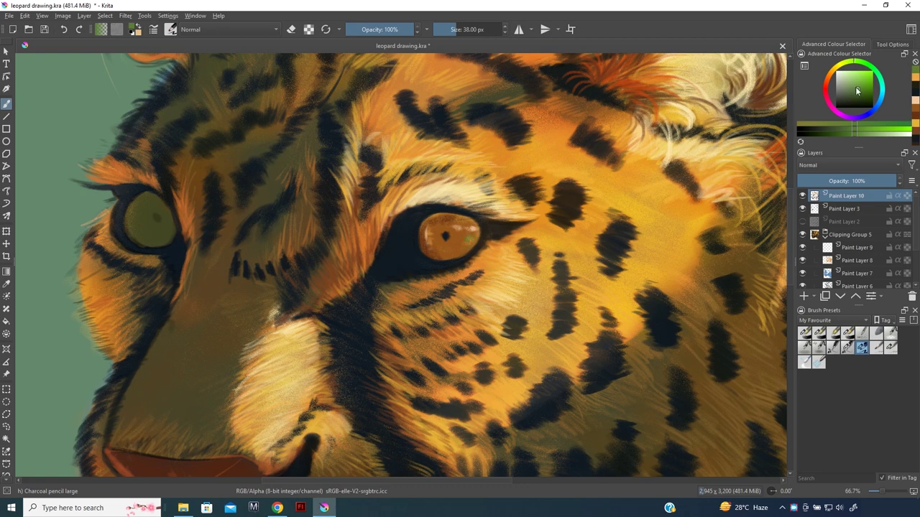
left_click(855, 94)
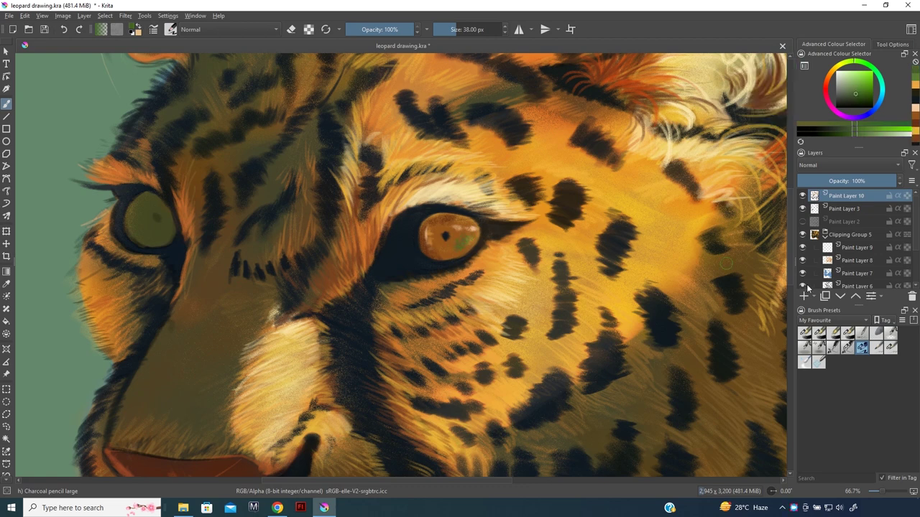
key("slash")
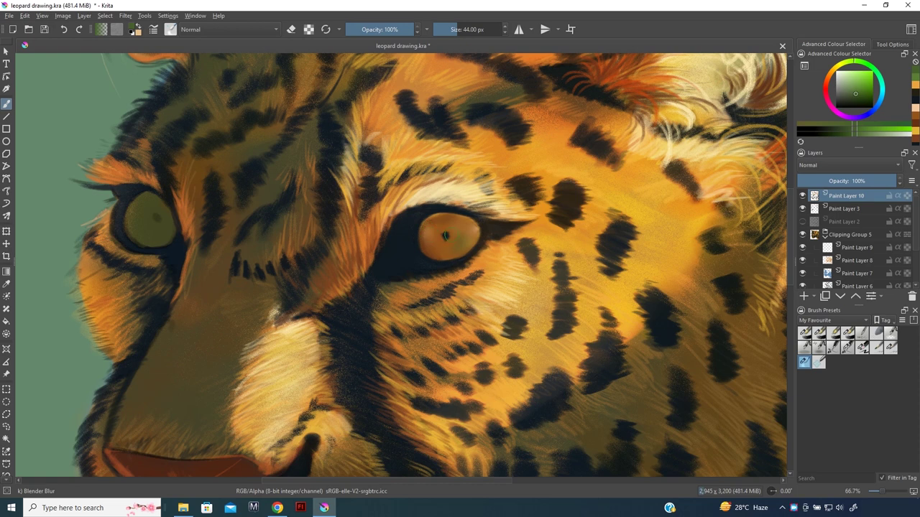
left_click_drag(435, 245, 465, 239)
left_click(837, 70)
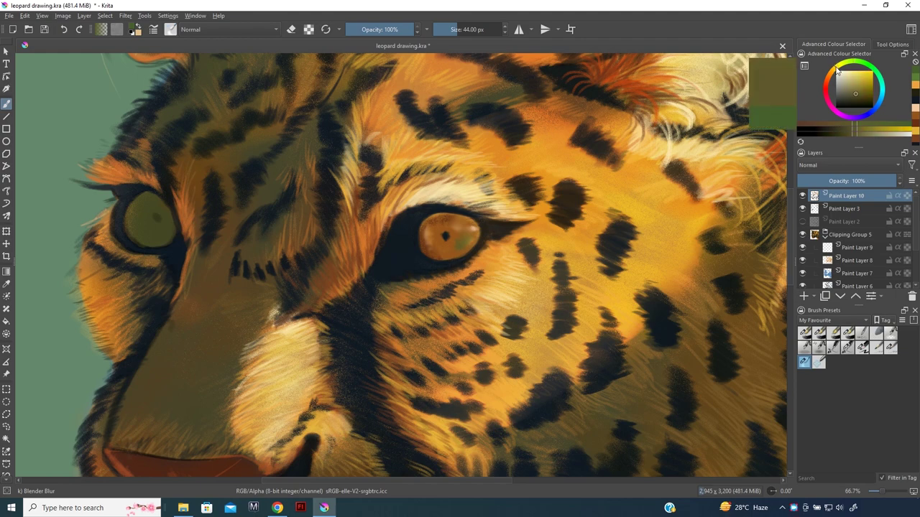
left_click_drag(853, 72, 855, 82)
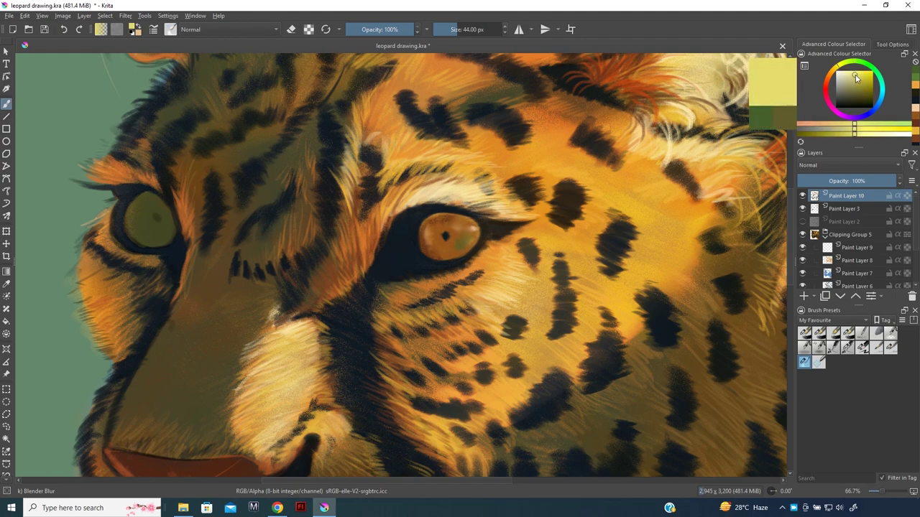
left_click(607, 202, "ctrl")
At 100% zoom, paint a pale grey stroke along the eye's lower-left rim with a 14 px brush
key("1")
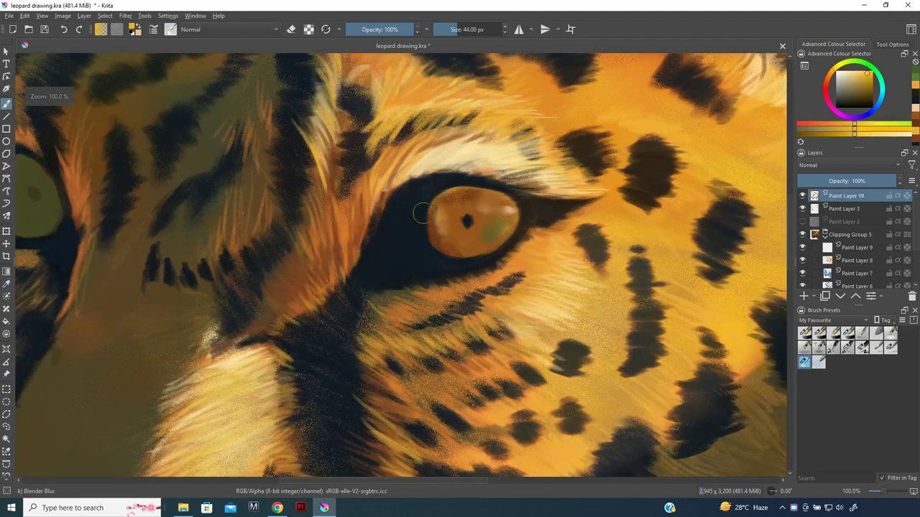
left_click(465, 219)
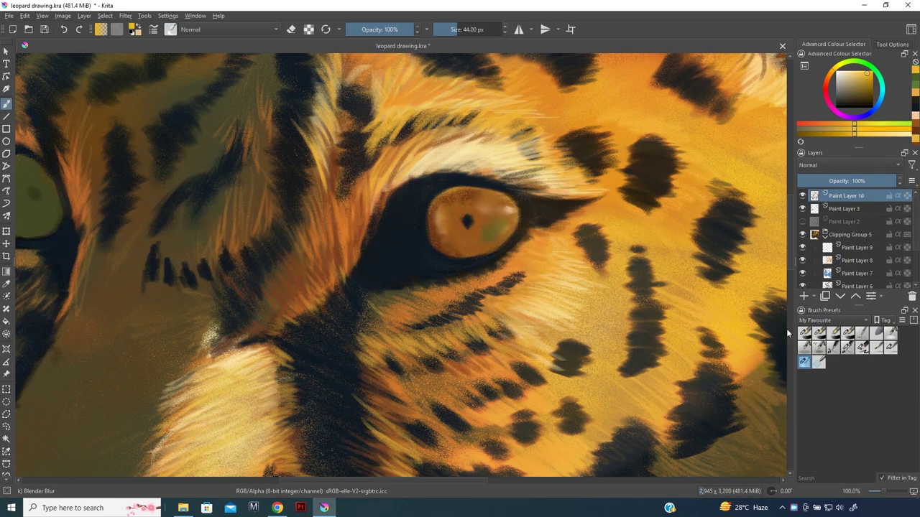
left_click(861, 347)
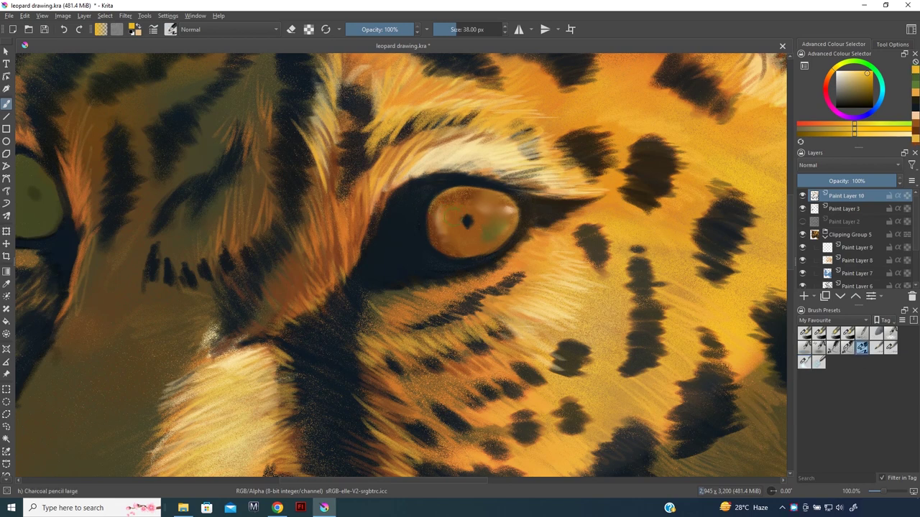
left_click(450, 220)
left_click(848, 70)
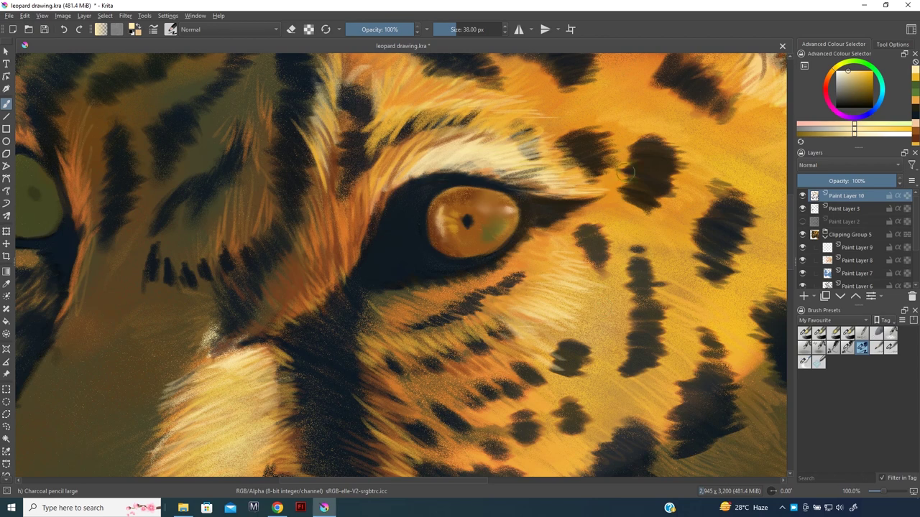
mouse_move(831, 76)
left_mouse_down()
mouse_move(830, 87)
mouse_move(857, 91)
left_mouse_up()
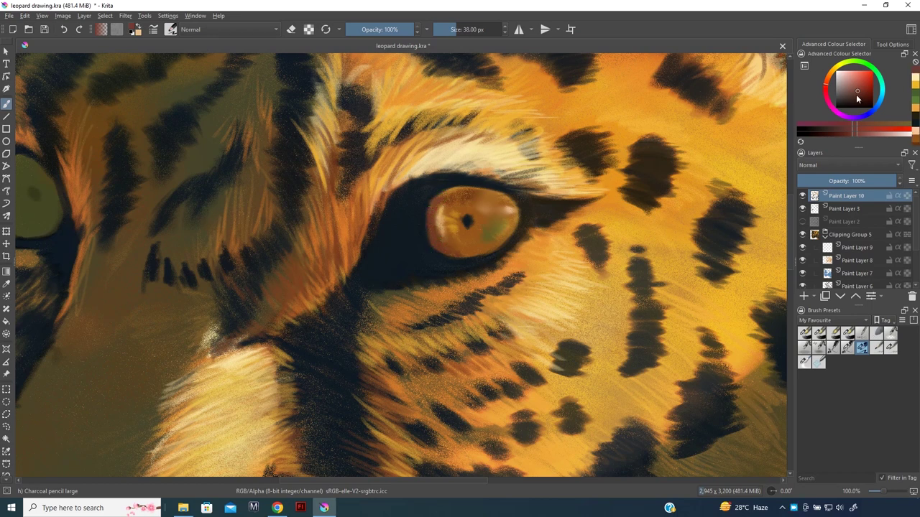
left_click(860, 100)
key("bracketleft")
key("bracketleft")
key("bracketleft")
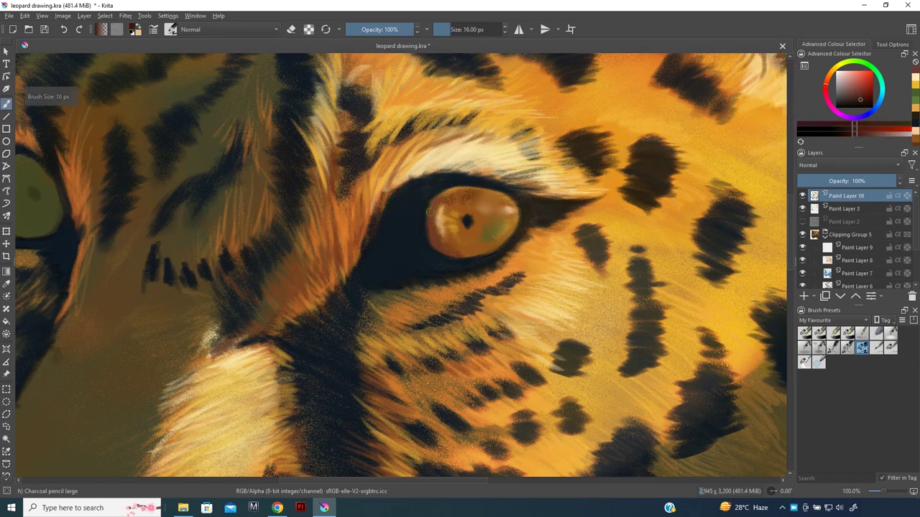
left_click_drag(431, 226, 434, 246)
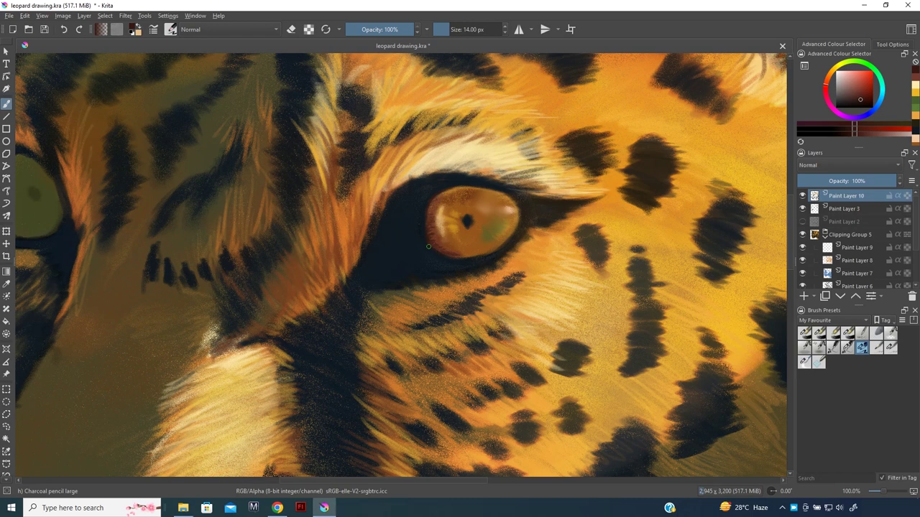
Darken the eye's upper rim with sampled dark blue at 16–20 px and paint a dark pupil
left_click(423, 190, "ctrl")
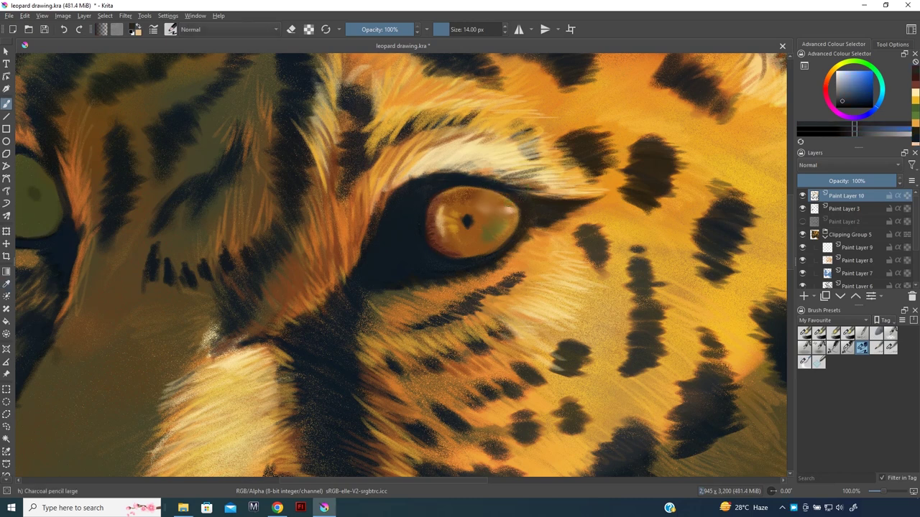
key("bracketright")
left_click_drag(517, 192, 540, 194)
key("bracketright")
left_click(520, 213, "ctrl")
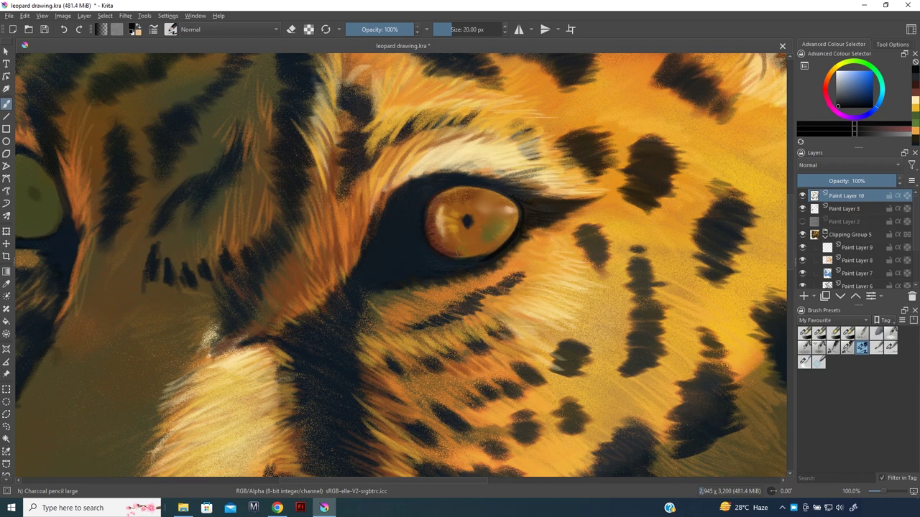
left_click_drag(472, 183, 437, 190)
left_click_drag(466, 220, 468, 225)
Dab pale blue-white highlights on the eye's lower-left and upper-right rim
left_click(840, 73)
left_click(435, 246)
left_click(508, 210)
left_click(510, 210)
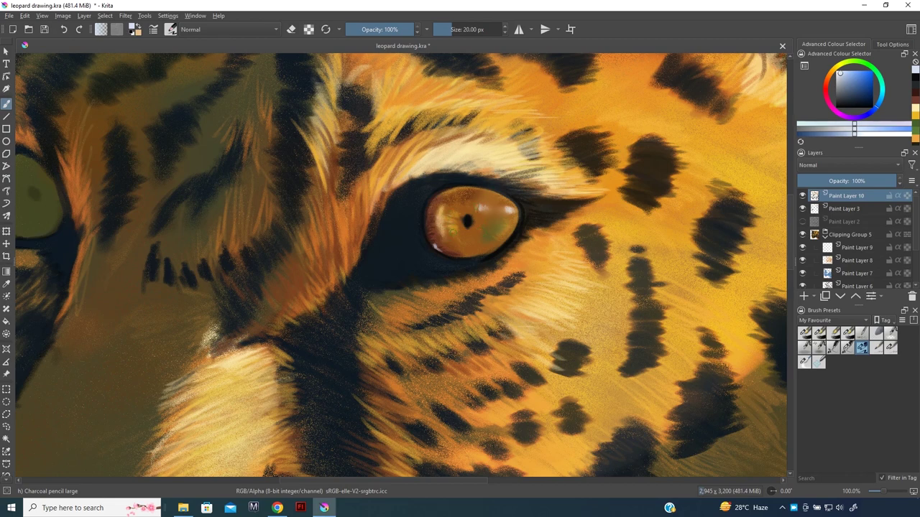
Shrink the brush to 16 px and paint thin white whiskers fanning from the muzzle across the cheek
key("minus")
key("minus")
key("minus")
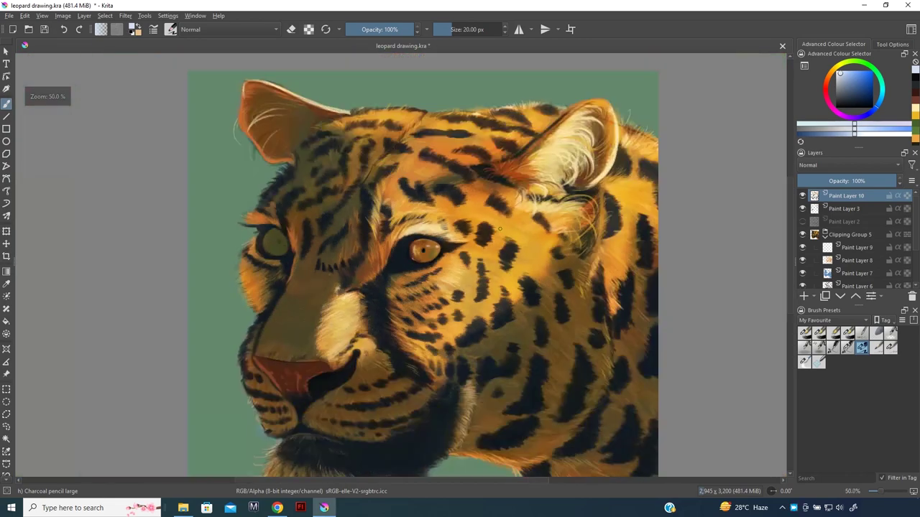
key("plus")
key("plus")
key("plus")
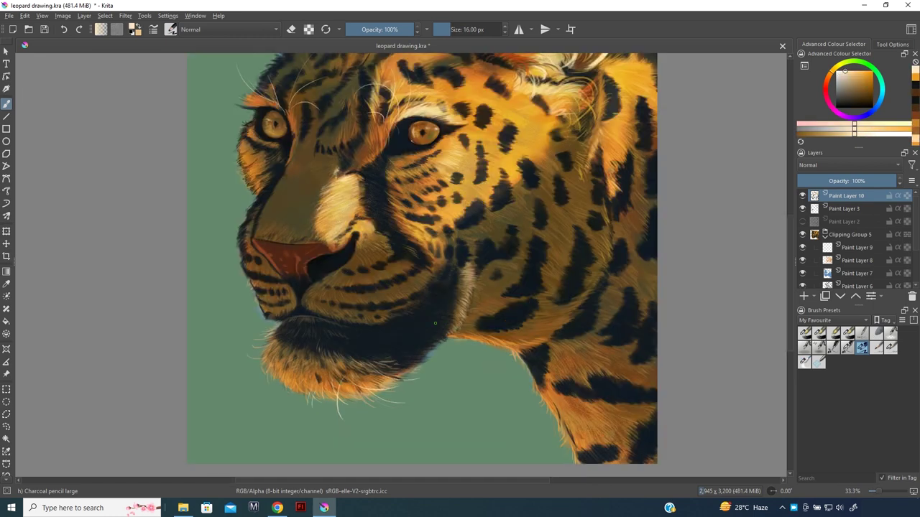
mouse_move(405, 279)
left_mouse_down()
mouse_move(456, 281)
mouse_move(563, 317)
mouse_move(615, 318)
left_mouse_up()
left_click_drag(483, 219, 596, 223)
left_click_drag(492, 229, 579, 279)
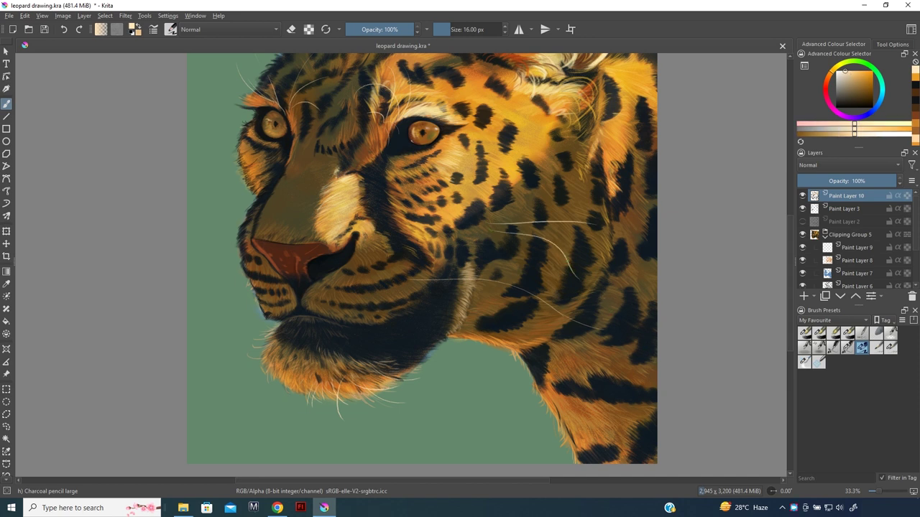
left_click_drag(578, 279, 617, 309)
left_click_drag(546, 236, 420, 256)
left_click_drag(406, 264, 482, 276)
Redraw overlong cheek whiskers shorter and add curving whiskers on the muzzle
key("ctrl+z")
left_click_drag(408, 266, 546, 289)
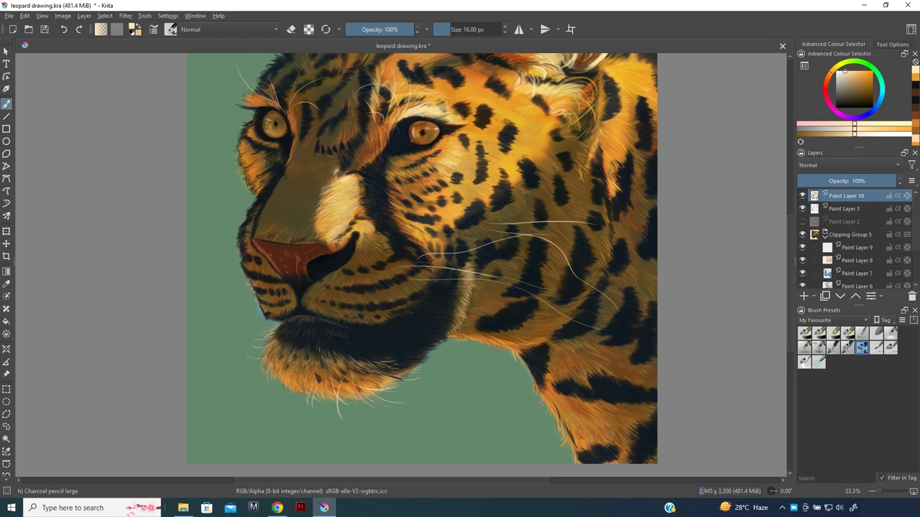
left_click_drag(415, 289, 467, 328)
left_click_drag(367, 290, 390, 332)
left_click_drag(379, 260, 507, 279)
key("ctrl+z")
left_click_drag(381, 261, 490, 274)
left_click_drag(413, 298, 509, 312)
Add more white whiskers across the lower cheek, trailing down toward the chin
left_click_drag(414, 295, 523, 316)
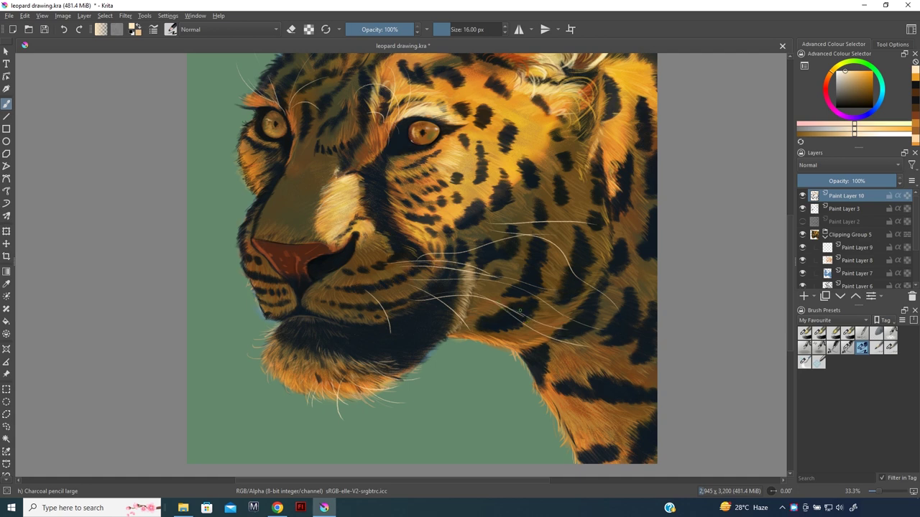
left_click_drag(430, 297, 585, 332)
left_click_drag(399, 303, 498, 348)
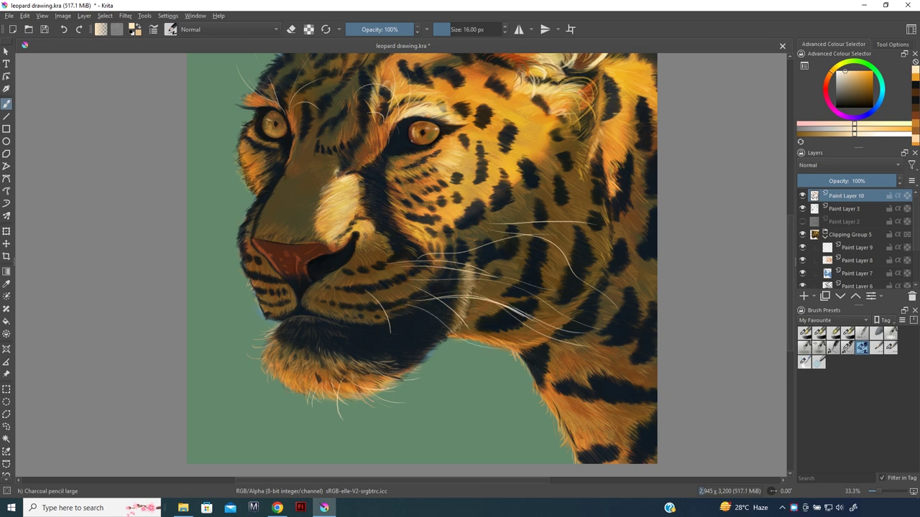
mouse_move(388, 310)
left_mouse_down()
mouse_move(481, 371)
mouse_move(421, 353)
left_mouse_up()
mouse_move(346, 319)
left_mouse_down()
mouse_move(355, 345)
mouse_move(382, 335)
left_mouse_up()
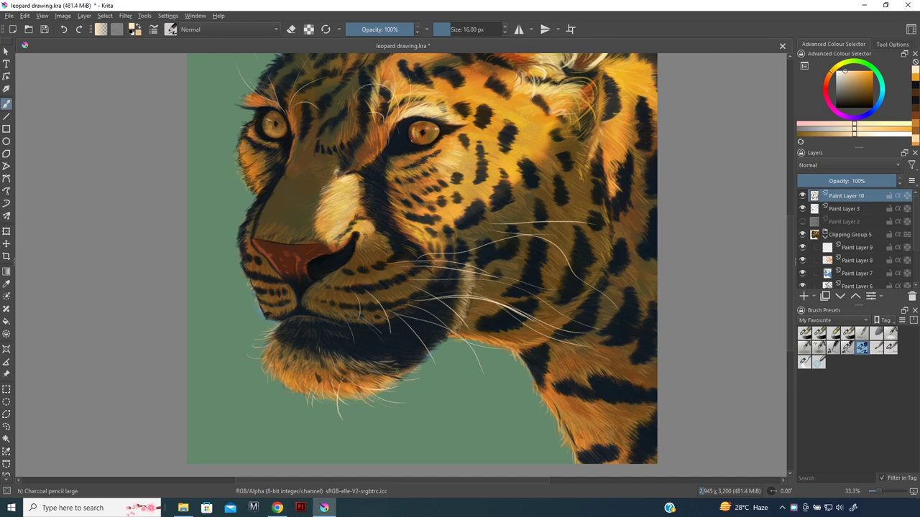
mouse_move(381, 289)
left_mouse_down()
mouse_move(444, 305)
mouse_move(525, 299)
left_mouse_up()
left_click_drag(449, 293, 515, 328)
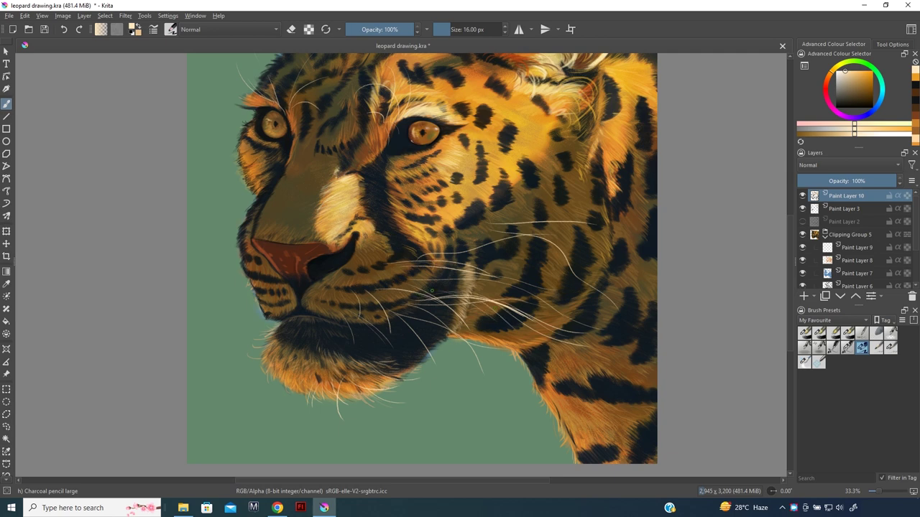
left_click_drag(483, 228, 524, 224)
Paint faint whiskers beside the chin on the left and left of the nose
mouse_move(253, 303)
left_mouse_down()
mouse_move(232, 334)
mouse_move(237, 323)
left_mouse_up()
left_click_drag(252, 293, 227, 301)
mouse_move(244, 285)
left_mouse_down()
mouse_move(227, 293)
mouse_move(214, 255)
mouse_move(189, 272)
left_mouse_up()
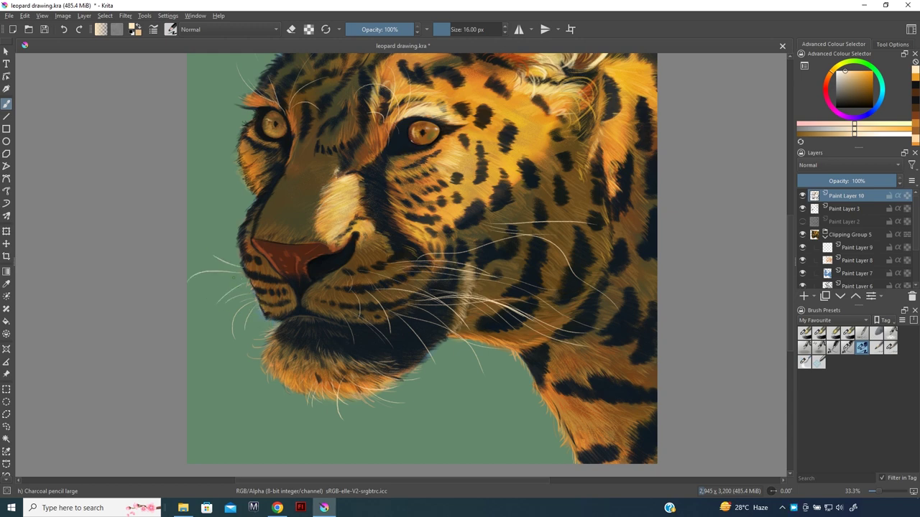
left_click_drag(240, 332, 238, 295)
left_click_drag(263, 338, 259, 319)
left_click_drag(247, 283, 215, 269)
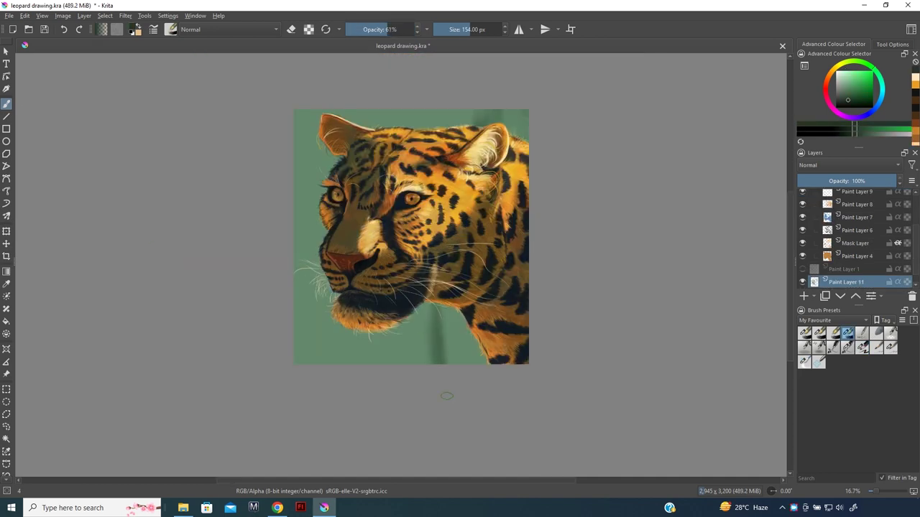
Enlarge the brush and darken the bottom streak and left edge with deep green
key("bracketright")
key("bracketright")
key("bracketright")
mouse_move(467, 338)
left_mouse_down()
mouse_move(316, 341)
mouse_move(406, 337)
mouse_move(488, 379)
left_mouse_up()
mouse_move(323, 359)
left_mouse_down()
mouse_move(302, 266)
mouse_move(359, 118)
mouse_move(517, 122)
left_mouse_up()
mouse_move(316, 143)
left_mouse_down()
mouse_move(323, 338)
mouse_move(352, 352)
mouse_move(406, 302)
left_mouse_up()
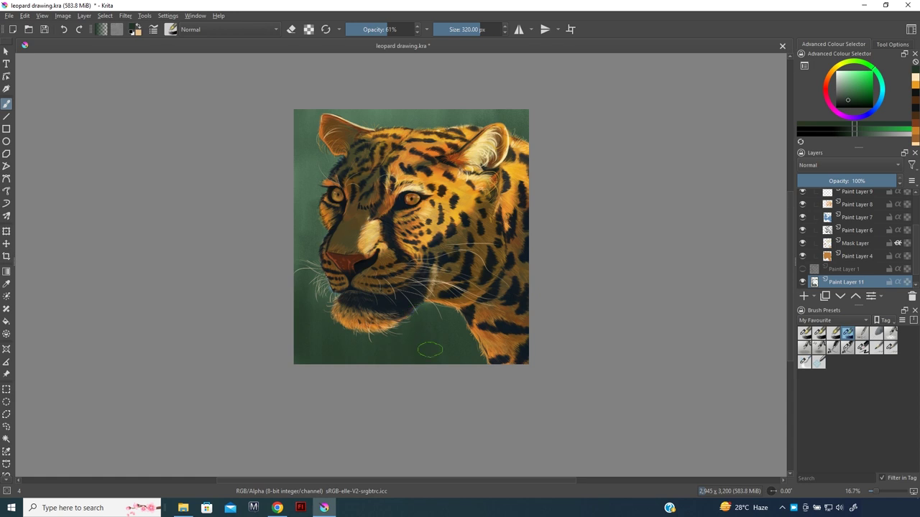
left_click_drag(312, 176, 316, 287)
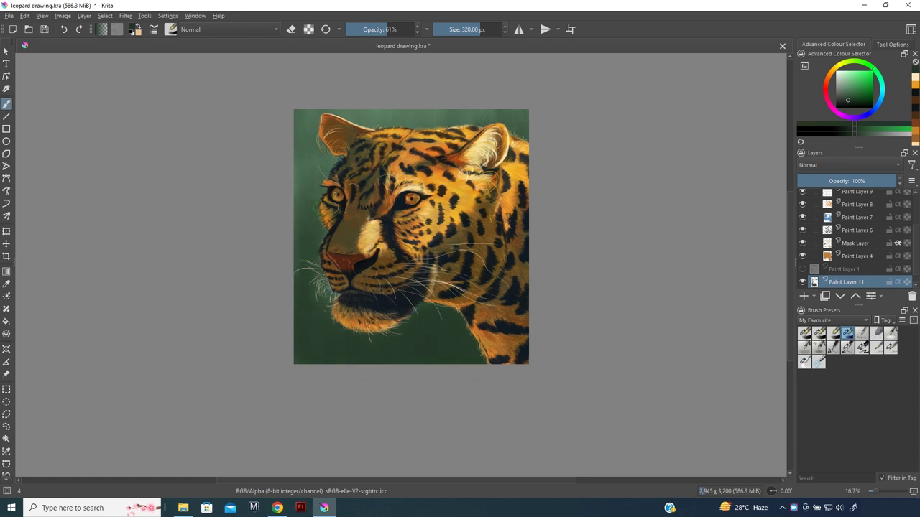
Pick slightly different greens and brush the top and left edges, adding a soft glow
left_click_drag(862, 99, 856, 101)
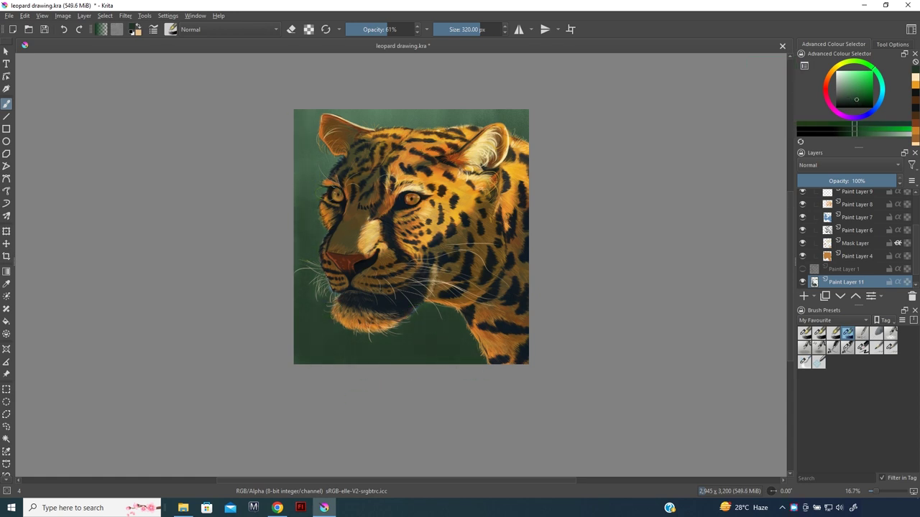
mouse_move(439, 119)
left_mouse_down()
mouse_move(529, 118)
mouse_move(323, 115)
left_mouse_up()
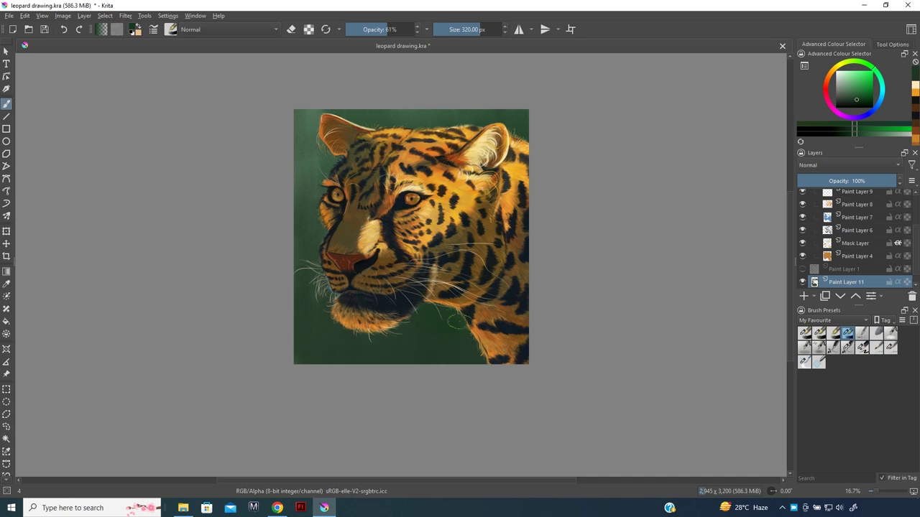
left_click(853, 95)
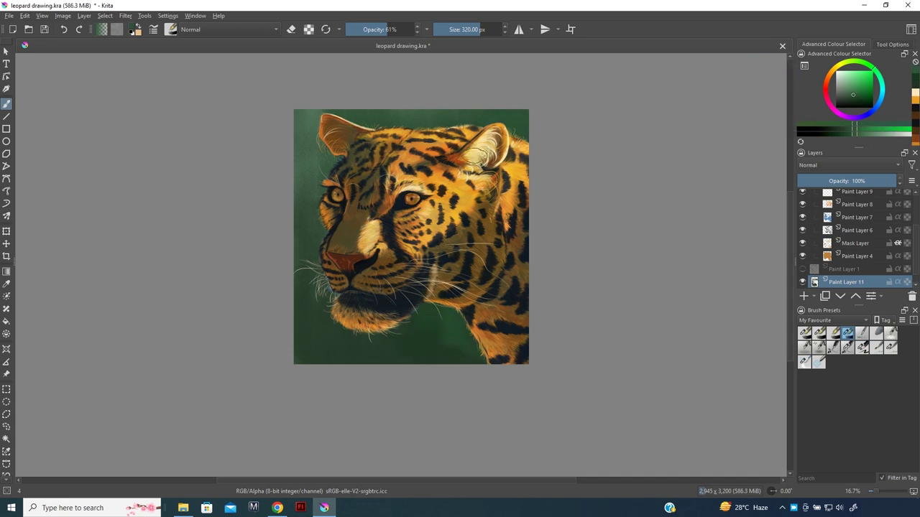
left_click(851, 101)
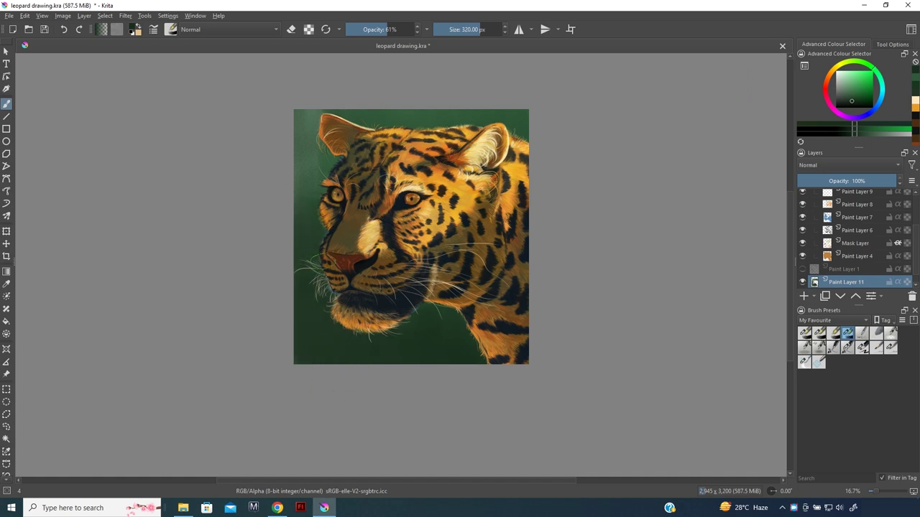
left_click_drag(293, 334, 317, 158)
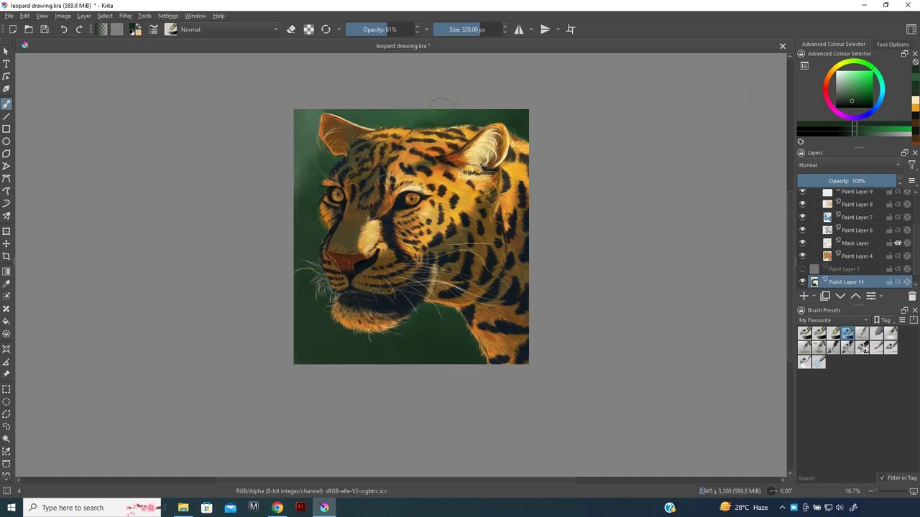
left_click_drag(516, 117, 302, 166)
Sample darker greens and deepen the top-left edge and lower background
left_click(849, 93)
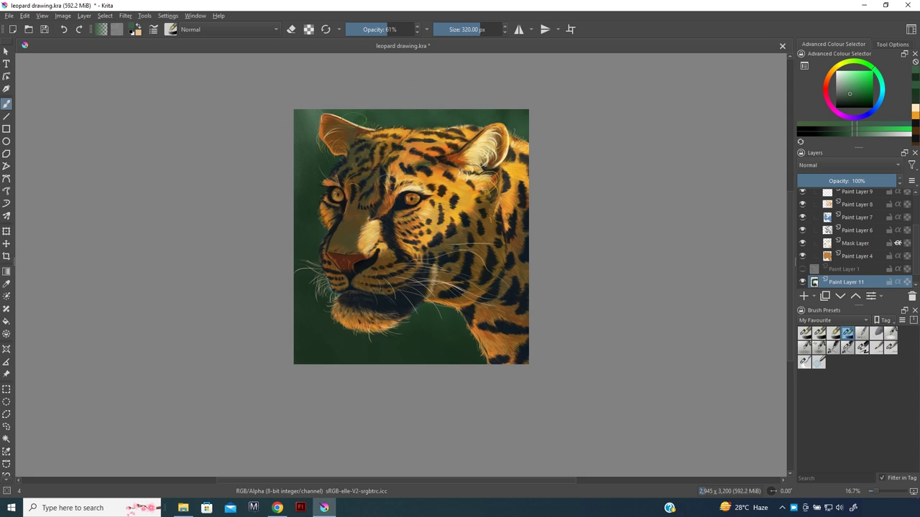
left_click(853, 102)
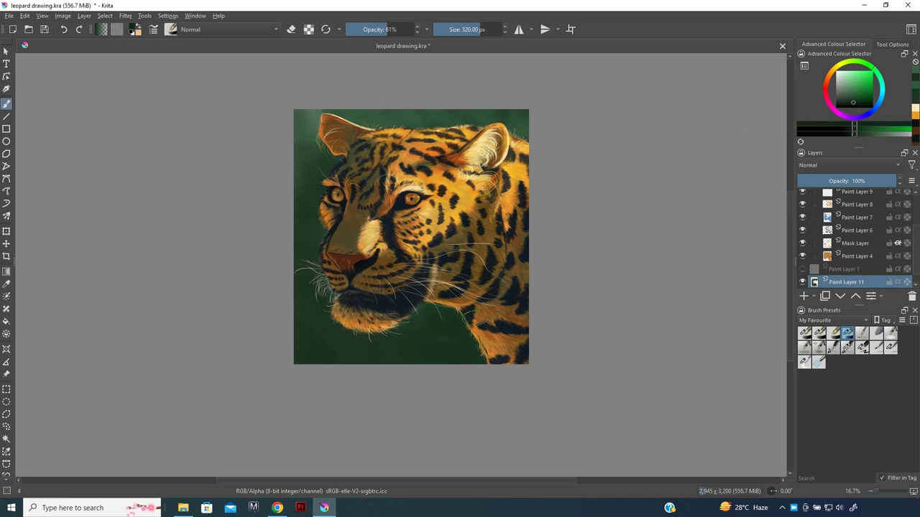
left_click_drag(301, 144, 388, 115)
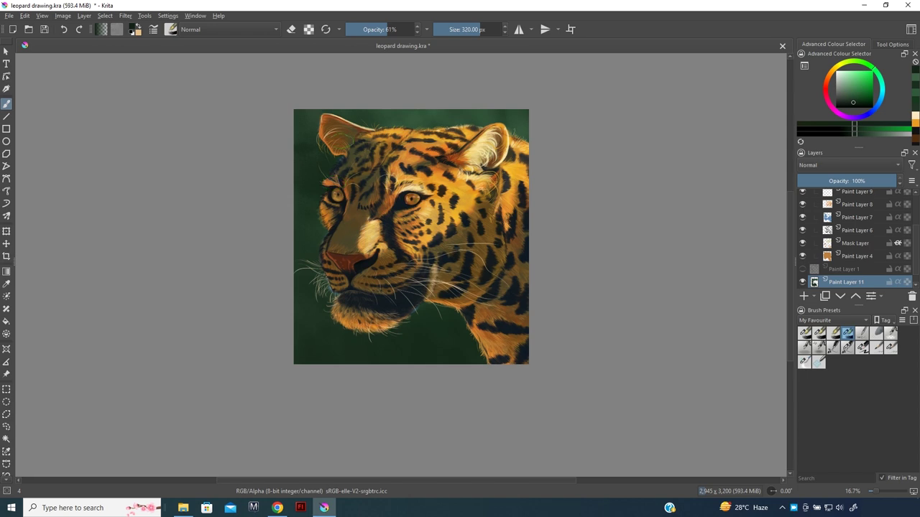
left_click(304, 355, "ctrl")
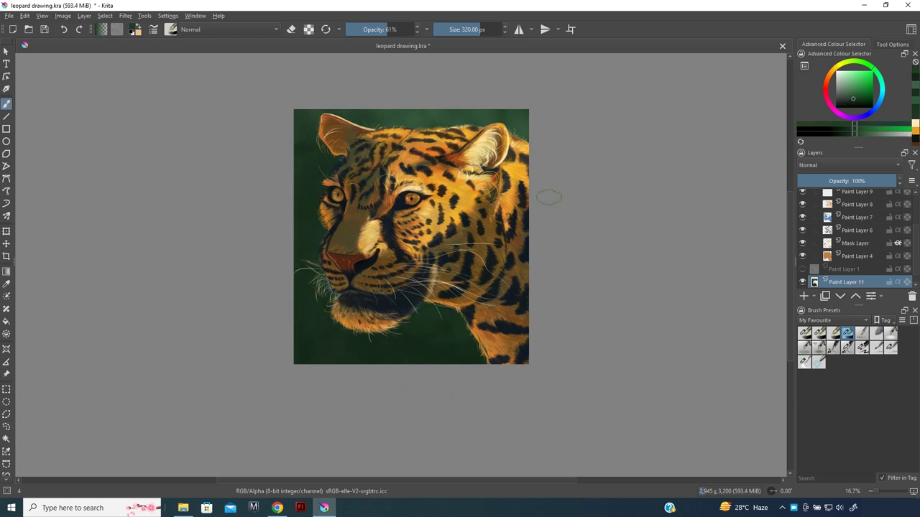
left_click(358, 296, "ctrl")
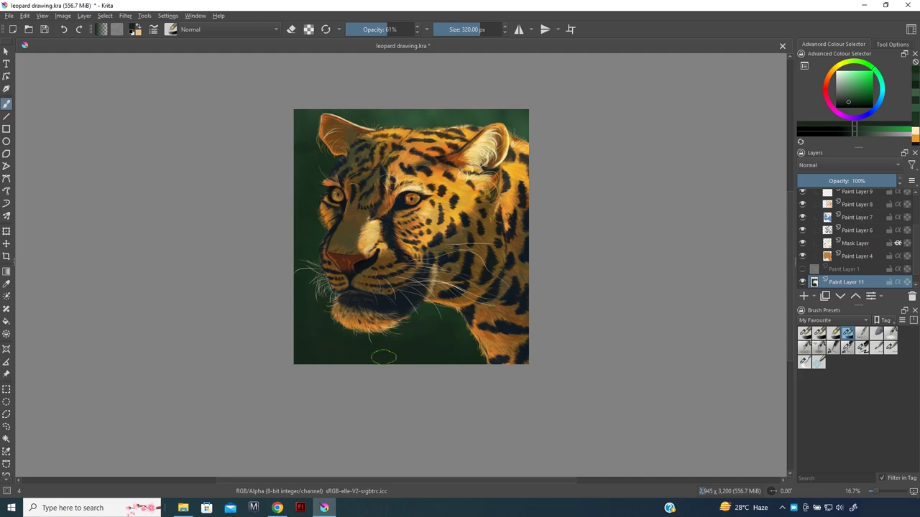
left_click_drag(416, 121, 307, 261)
Step through layers and brush settings, fit the painting in view and save it
key("plus")
key("plus")
key("plus")
key("minus")
key("Page_Up")
key("e")
key("bracketleft")
key("bracketleft")
key("bracketleft")
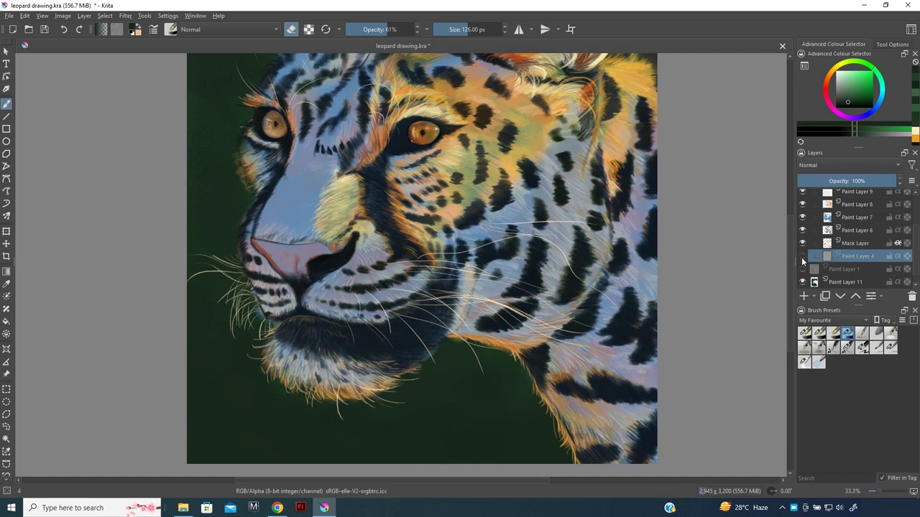
key("Page_Up")
key("Page_Up")
key("Page_Up")
key("minus")
key("minus")
key("minus")
key("ctrl+s")
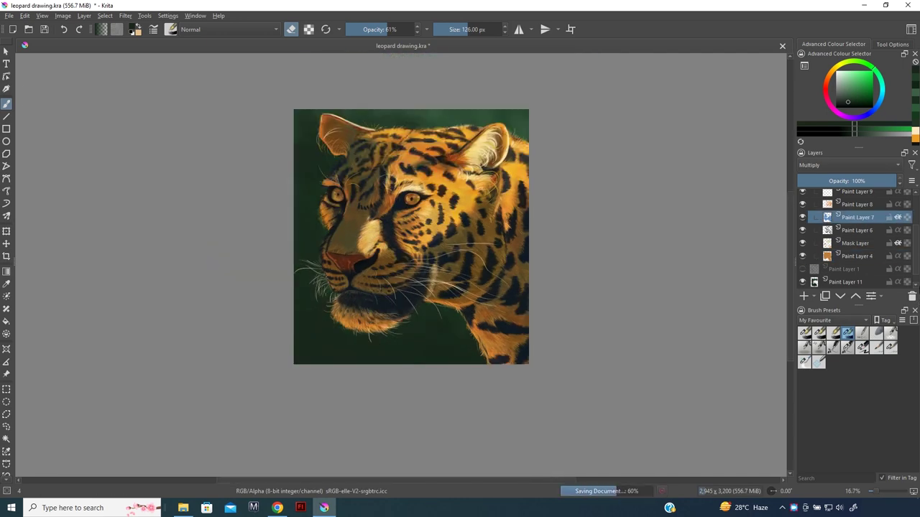
Select the Charcoal pencil large preset, top Paint Layer 12 and red colour
left_click(861, 347)
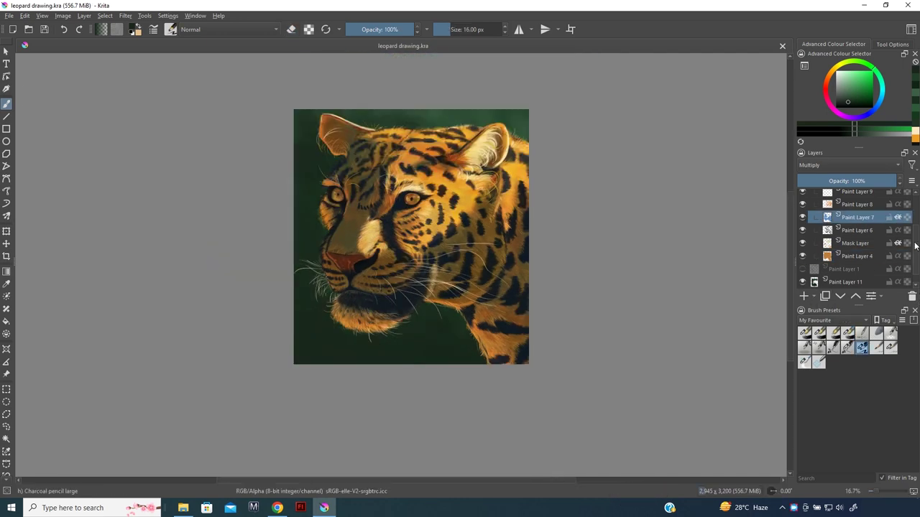
scroll(855, 230, "up", 3)
left_click(847, 196)
left_click(875, 80)
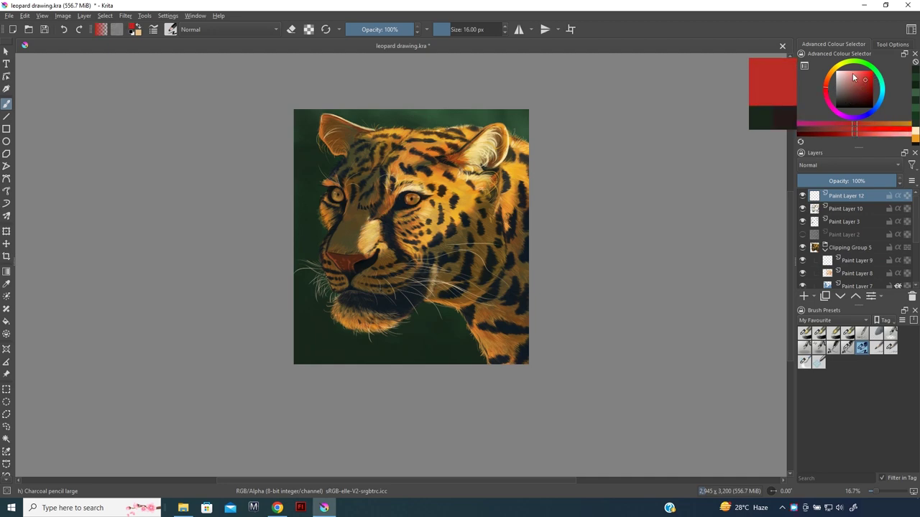
Zoom in on the bottom centre and write the red signature below the leopard
key("plus")
key("plus")
key("plus")
left_click_drag(355, 190, 310, 106)
left_click_drag(345, 329, 478, 302)
mouse_move(393, 326)
left_mouse_down()
mouse_move(417, 343)
mouse_move(440, 338)
mouse_move(451, 356)
mouse_move(496, 332)
mouse_move(406, 357)
left_mouse_up()
left_click(445, 336)
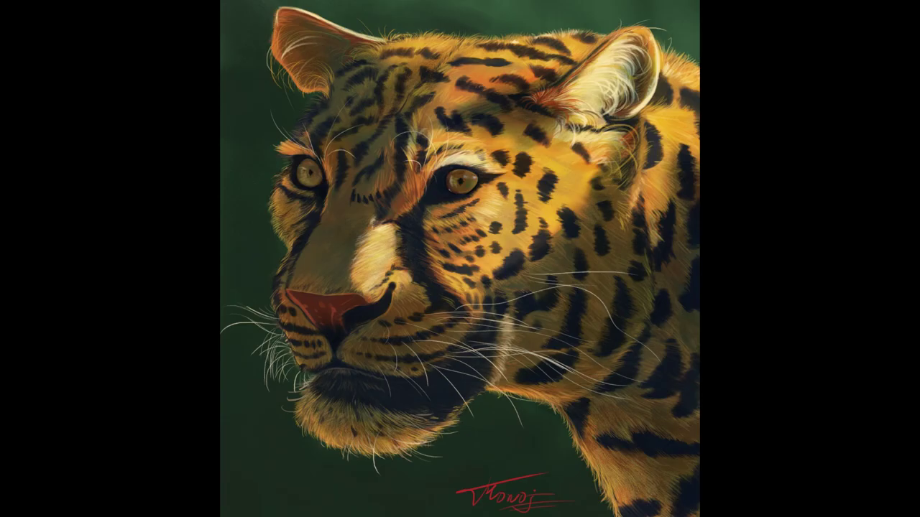